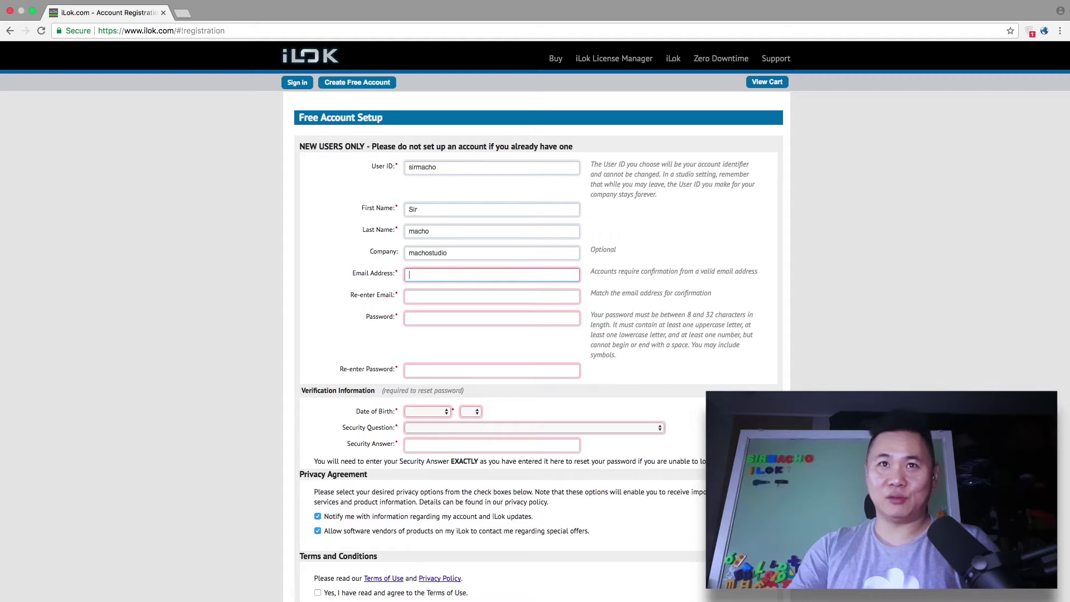
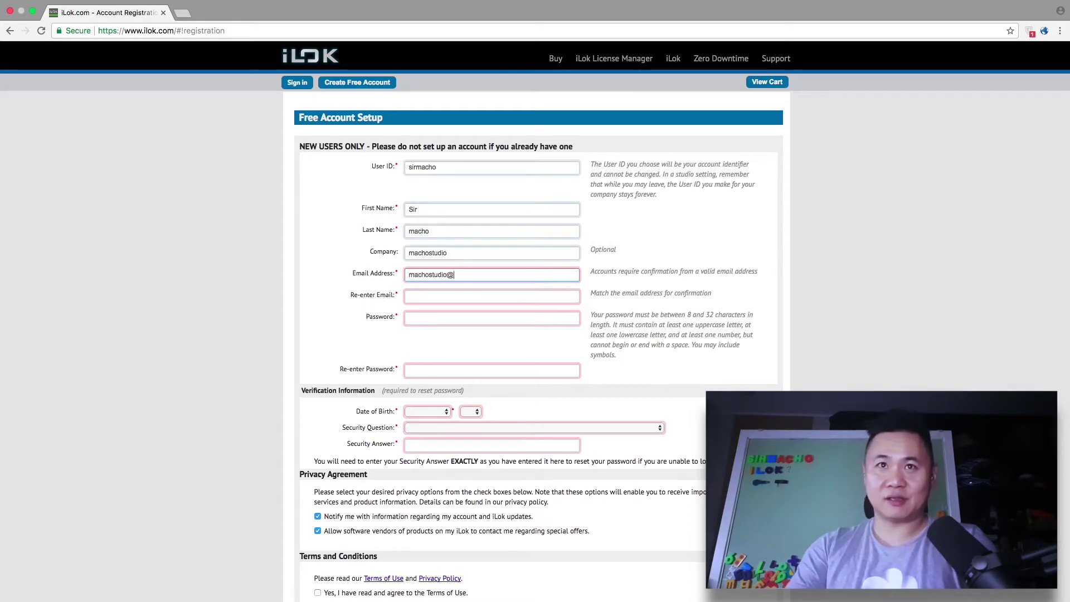
Step: Fill in the account e-mail in both e-mail fields and set the account password
key(Tab)
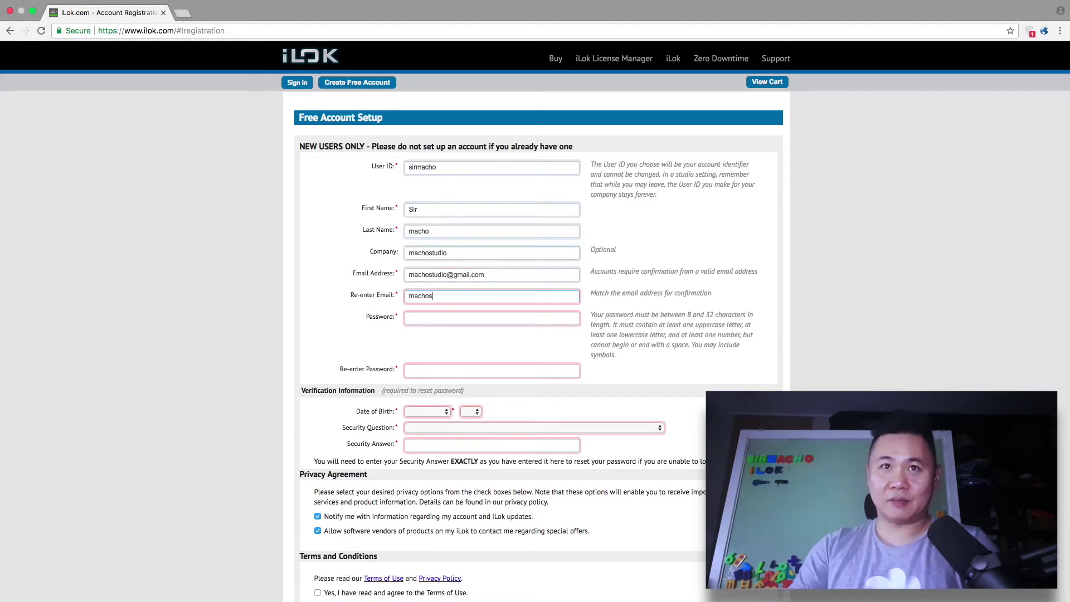
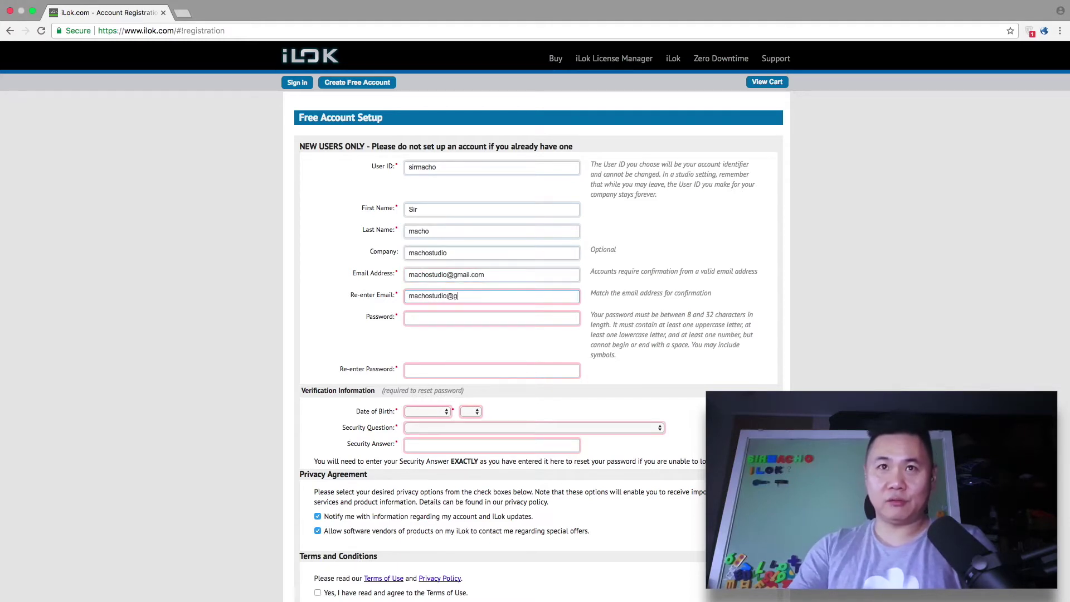
key(Tab)
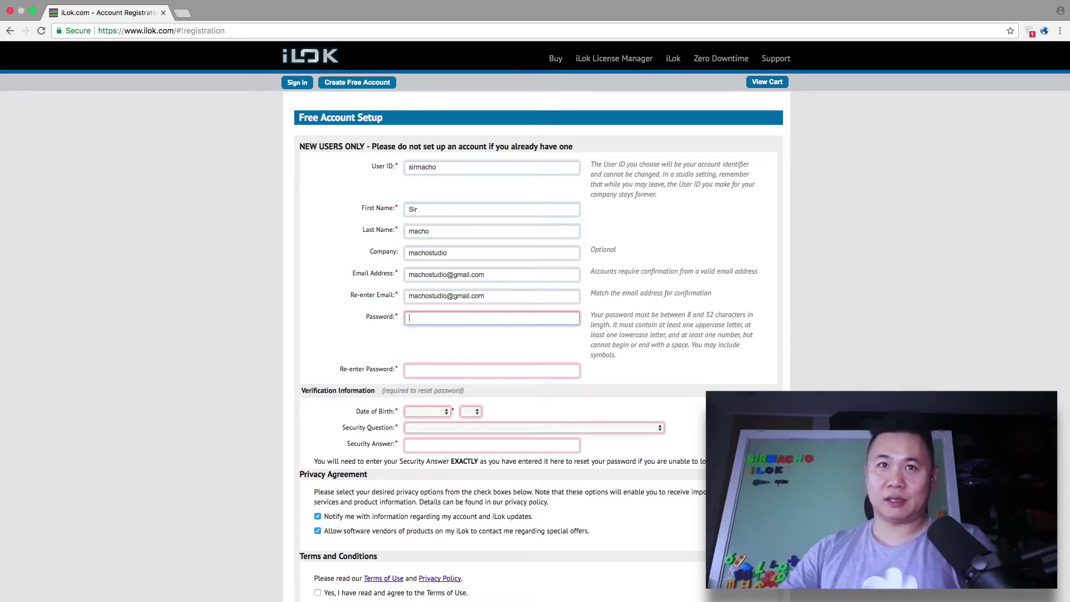
text(*********)
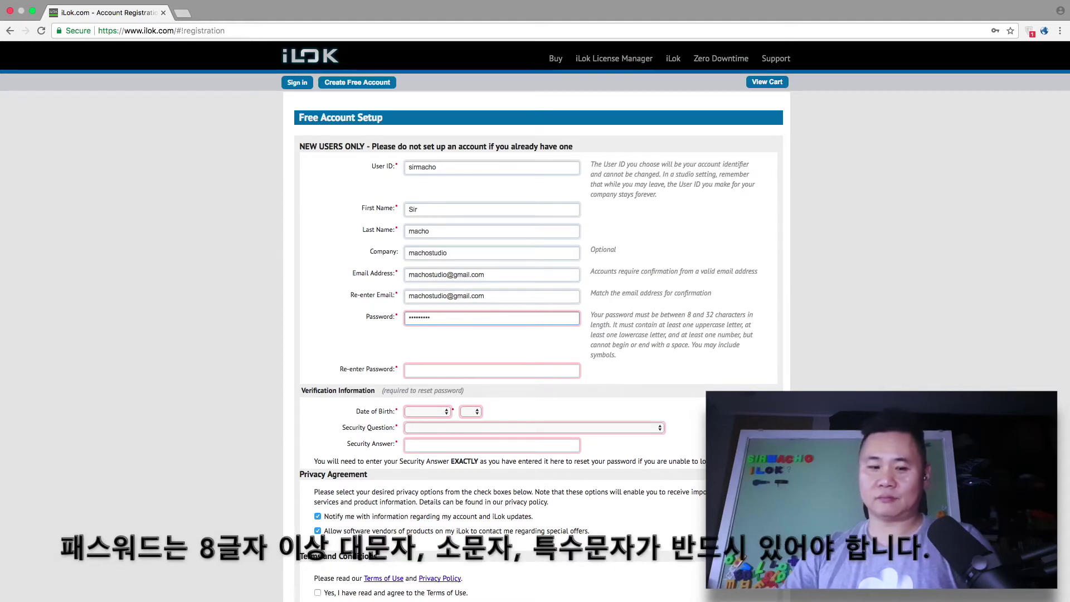
text(*)
key(Tab)
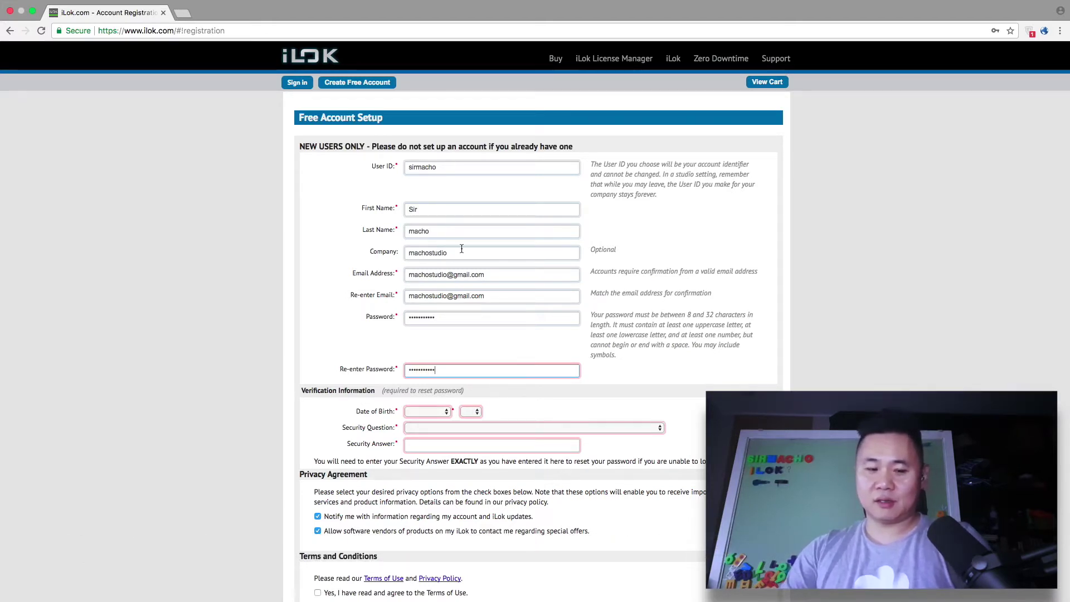
click(437, 413)
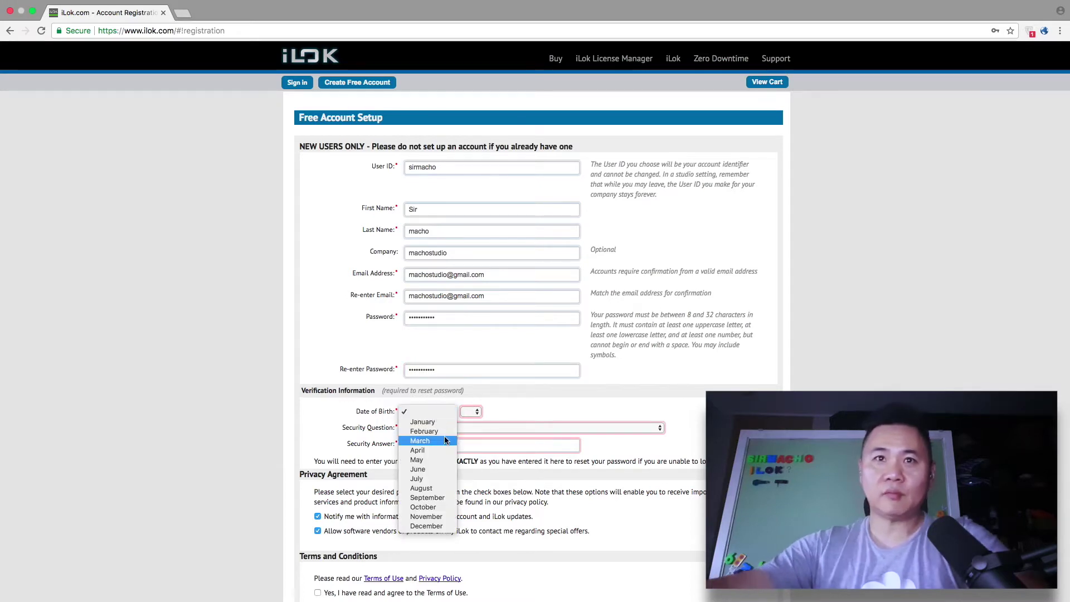
Step: Set the date of birth to October 14
click(433, 508)
click(471, 411)
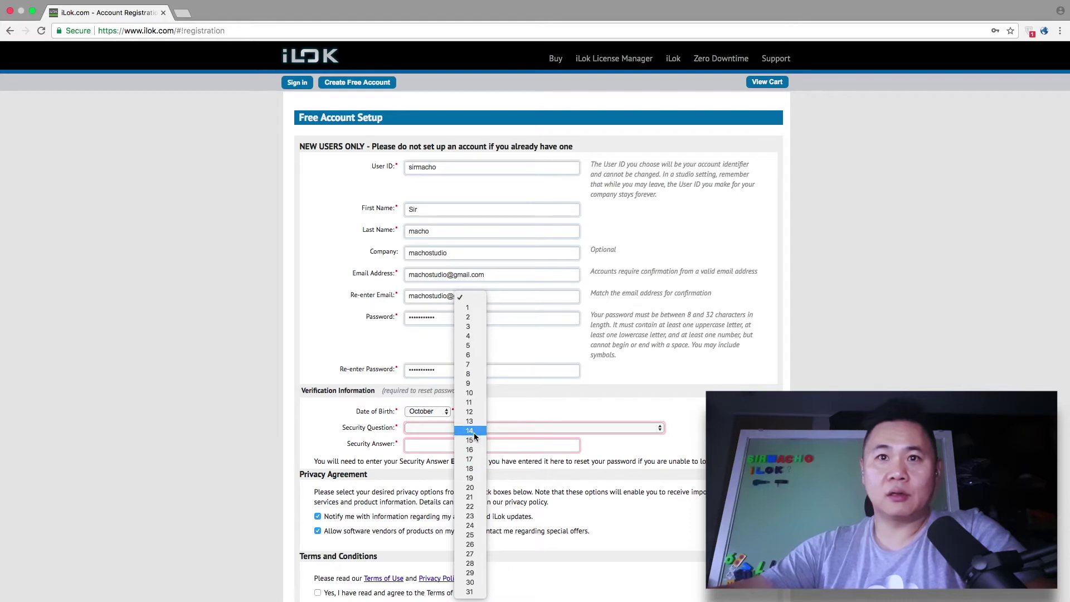
click(473, 432)
Step: Choose 'What was your childhood nickname?' as the security question and type its answer
click(432, 426)
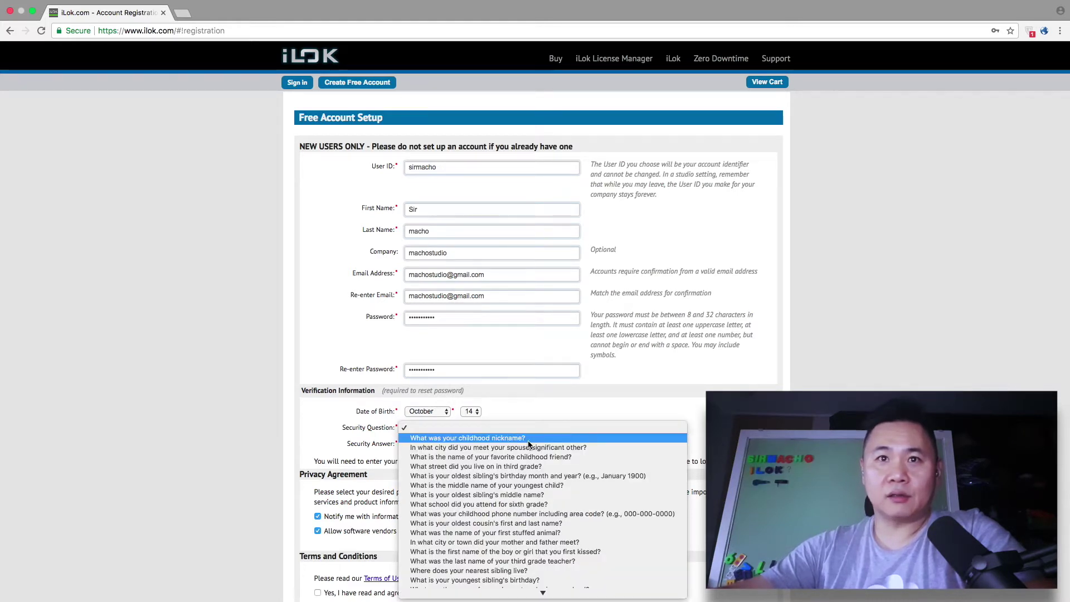
scroll(529, 444, down, 1)
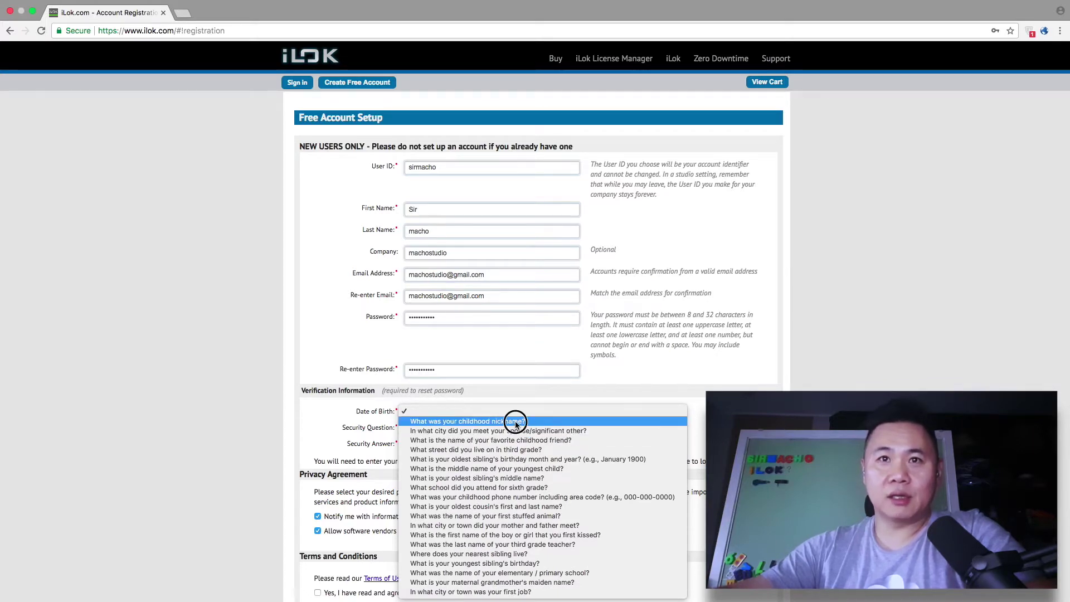
click(516, 422)
click(488, 444)
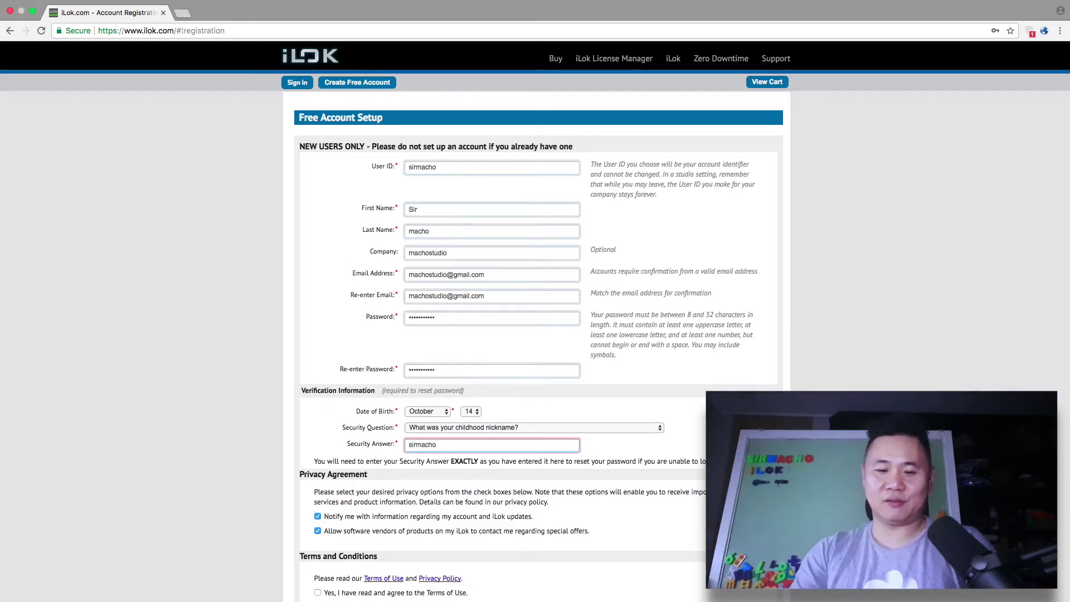
Step: Accept the Terms of Use, create the account, then enter gmail.com in a new tab
scroll(476, 457, down, 5)
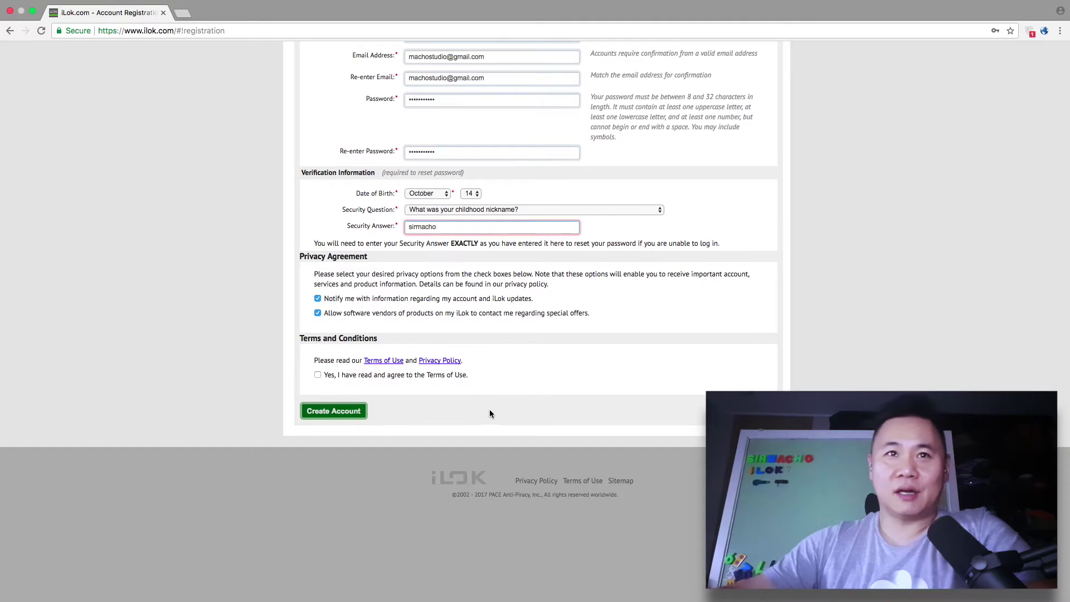
scroll(390, 385, up, 1)
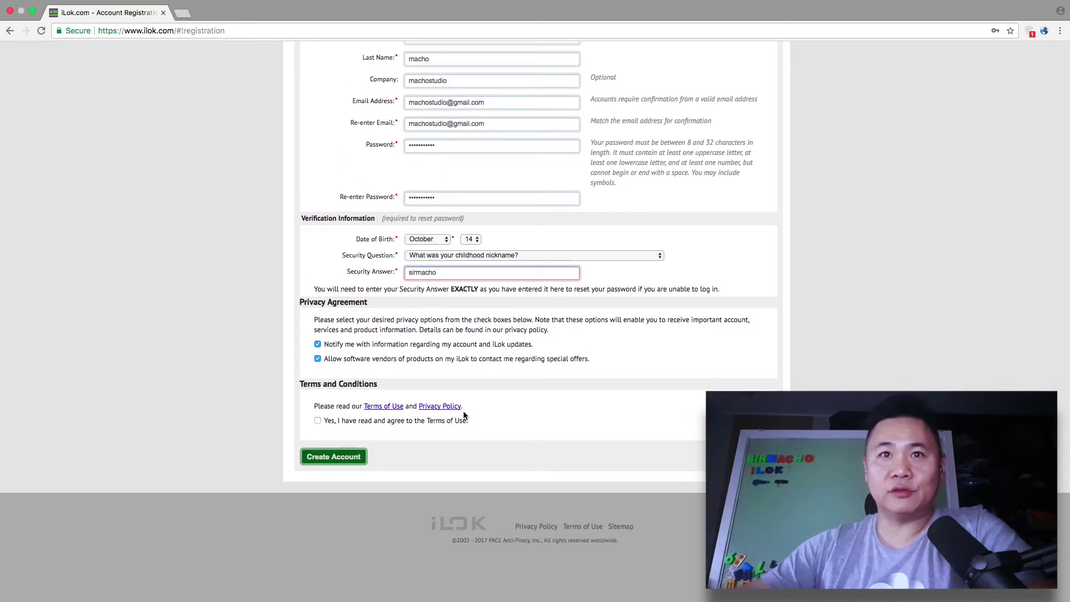
click(317, 421)
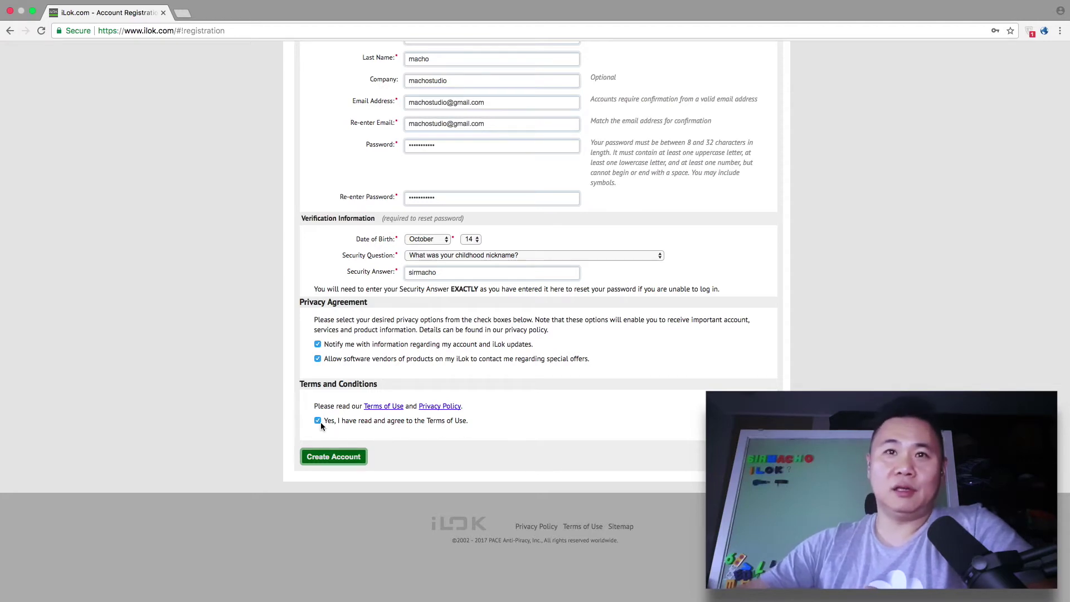
click(336, 458)
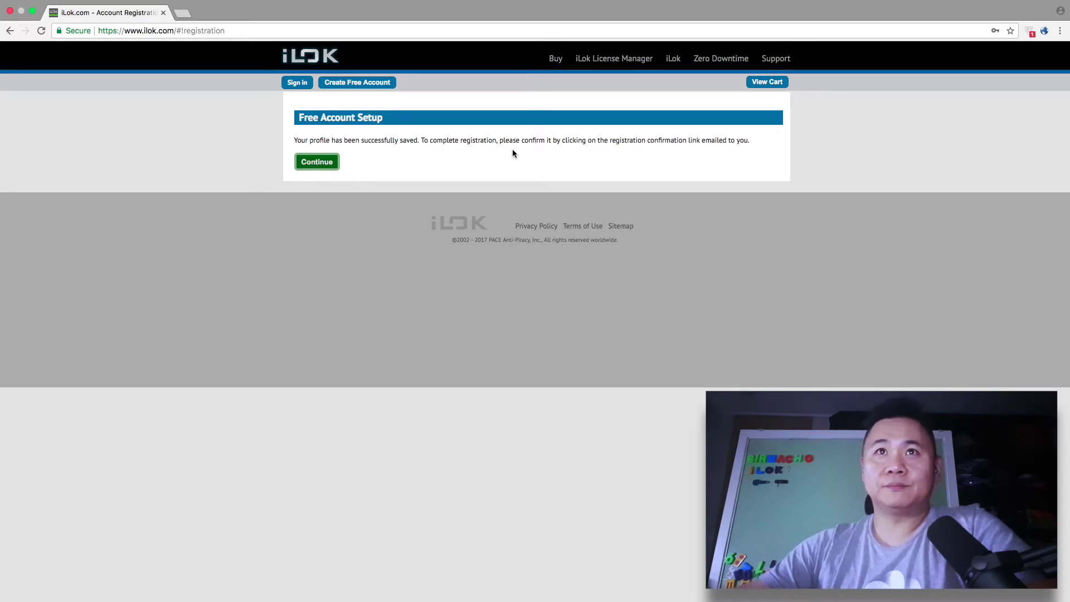
click(183, 14)
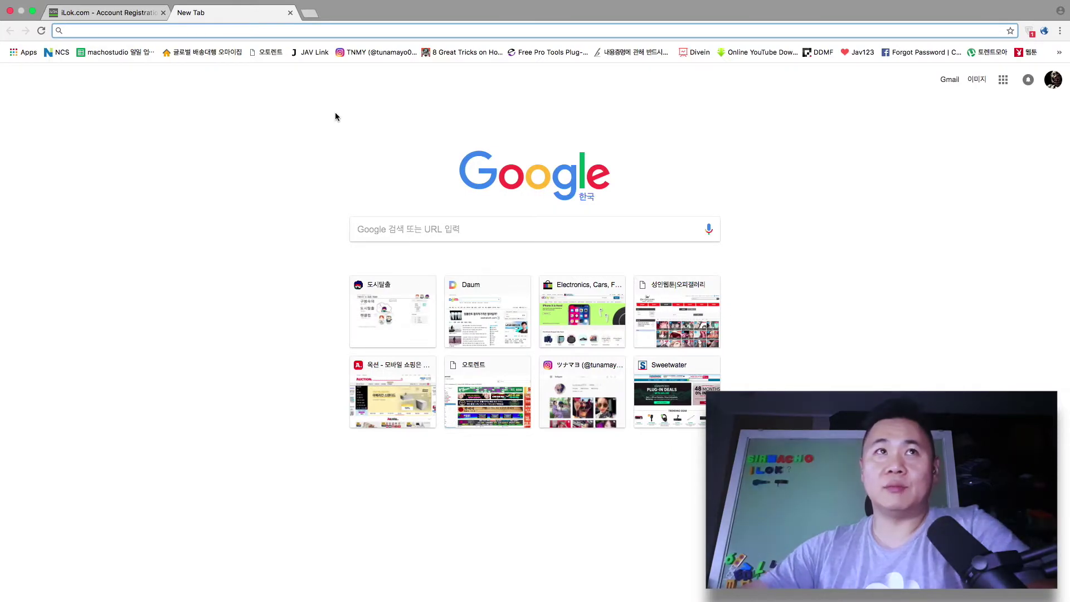
text(gmail.com)
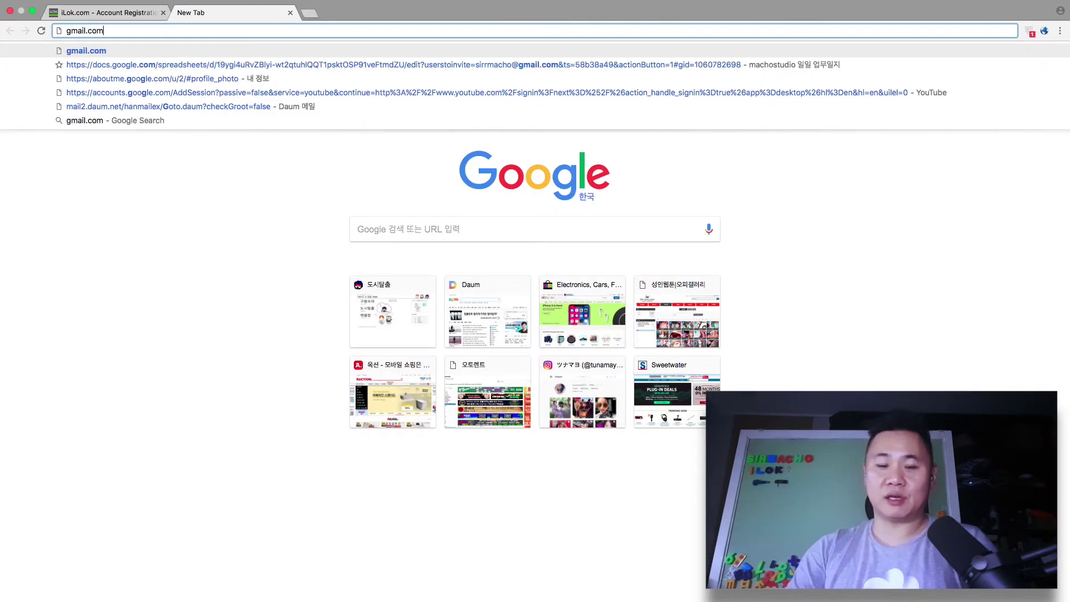
Step: Load Gmail and follow the verification link in the iLok.com Account Activation email
key(Return)
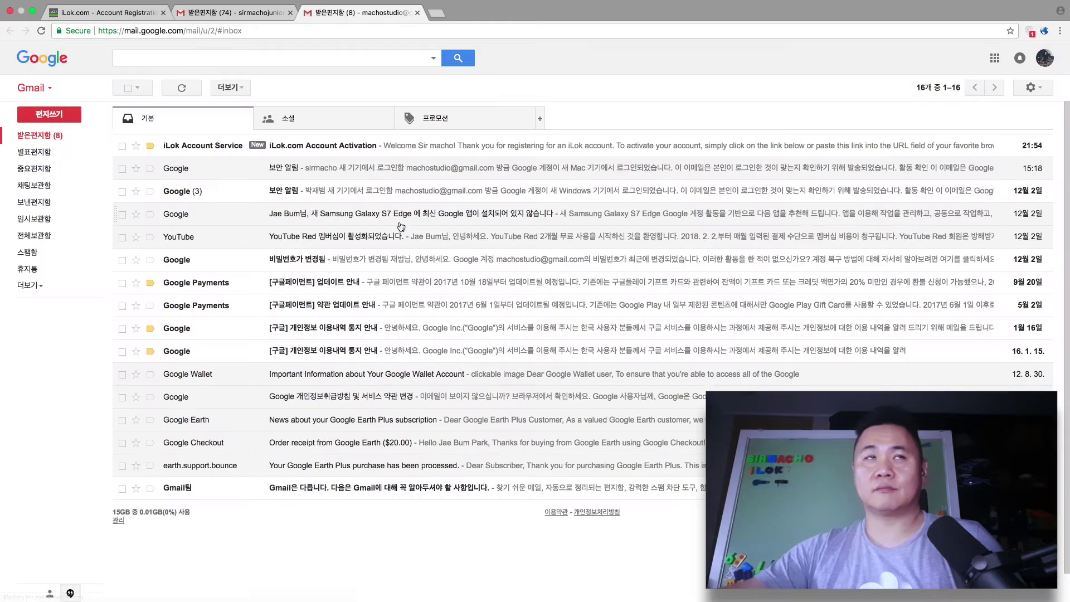
click(452, 147)
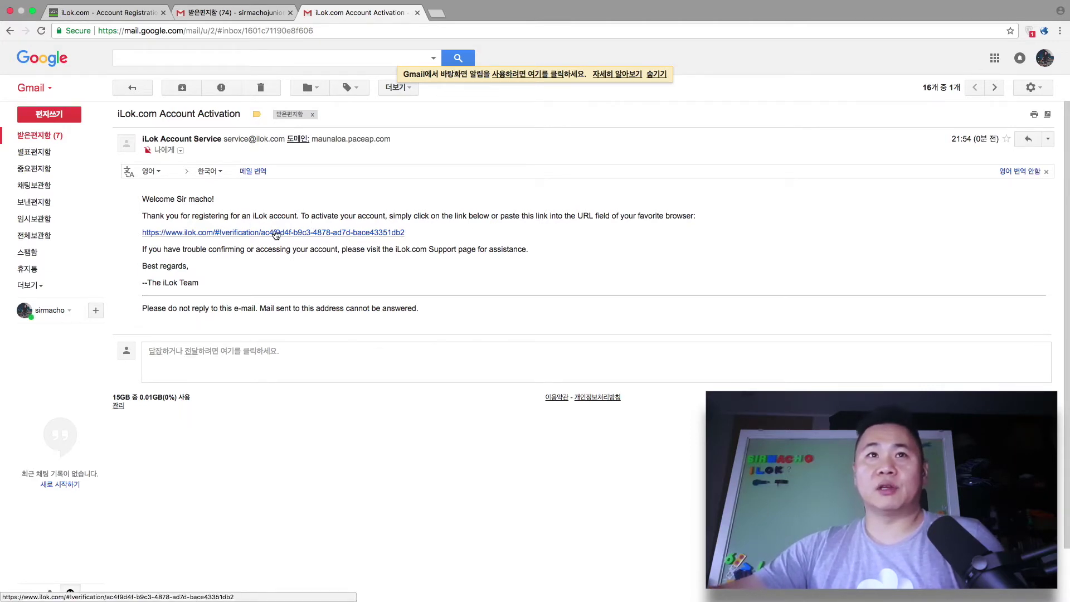
click(201, 234)
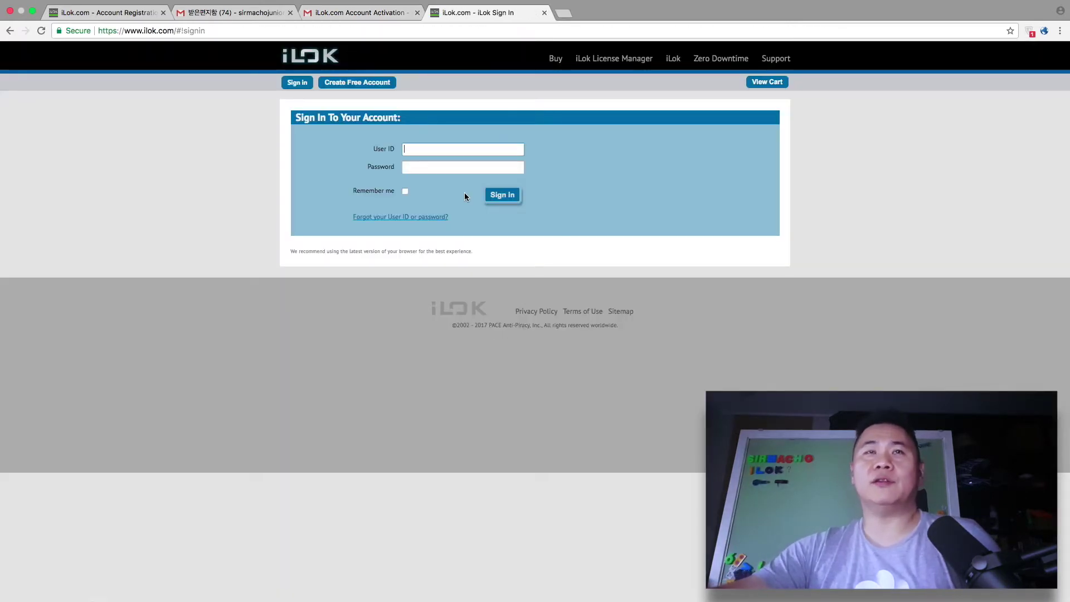
Step: Enter the new User ID to sign in, then continue past the activation confirmation
text(sirmacho)
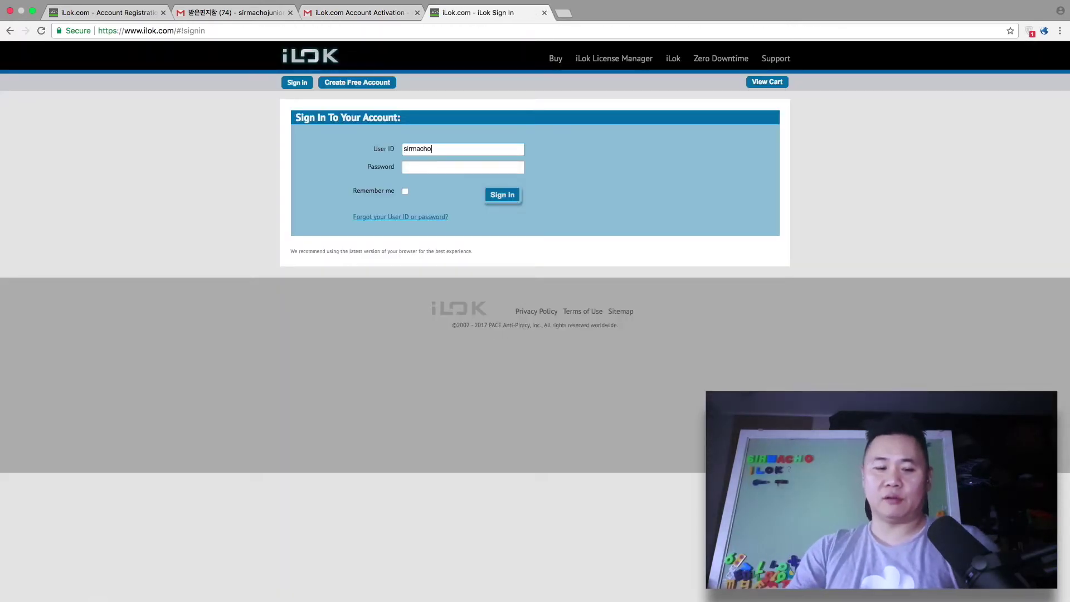
key(Tab)
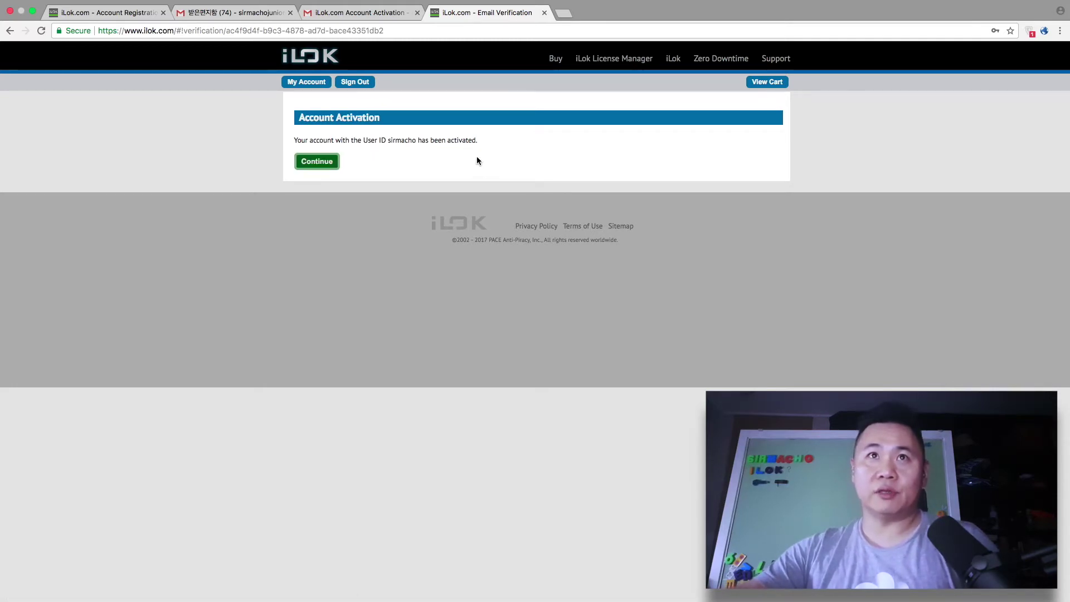
click(310, 161)
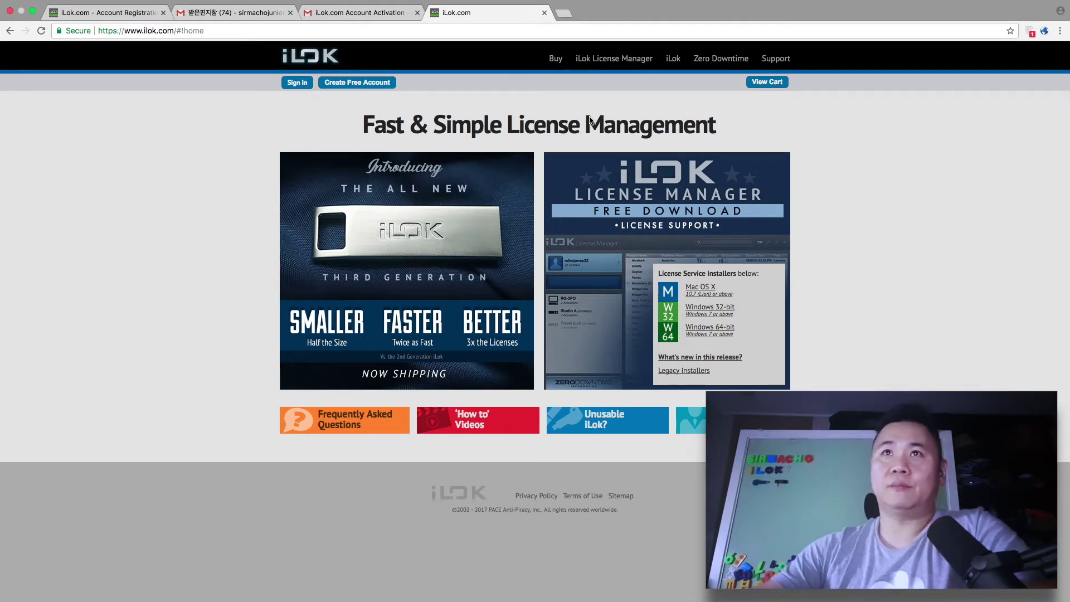
Step: Sign in with the new User ID and password, then view the account's licenses
click(297, 84)
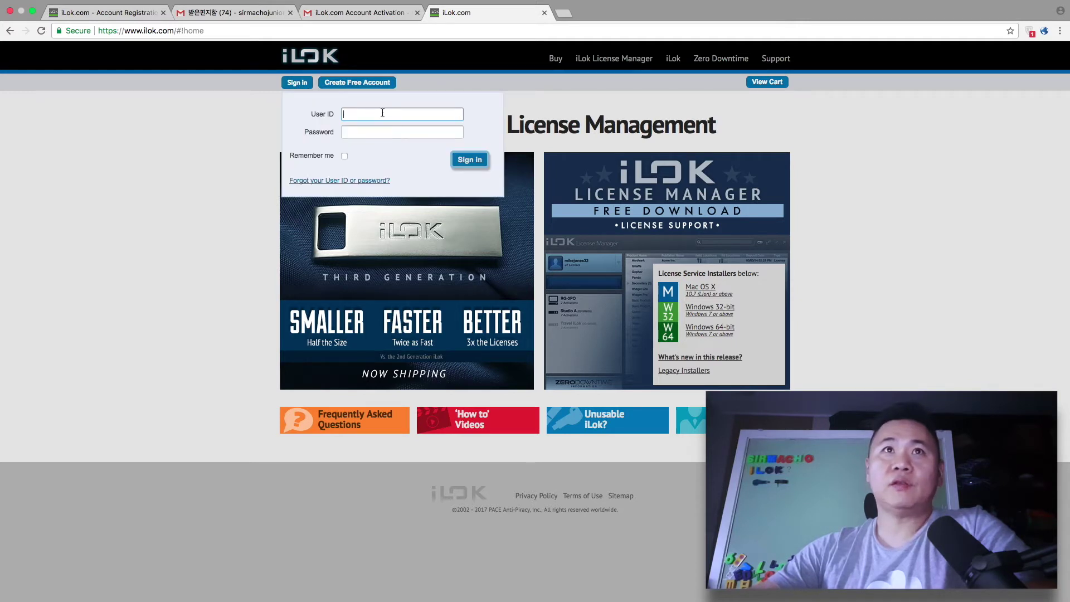
text(s)
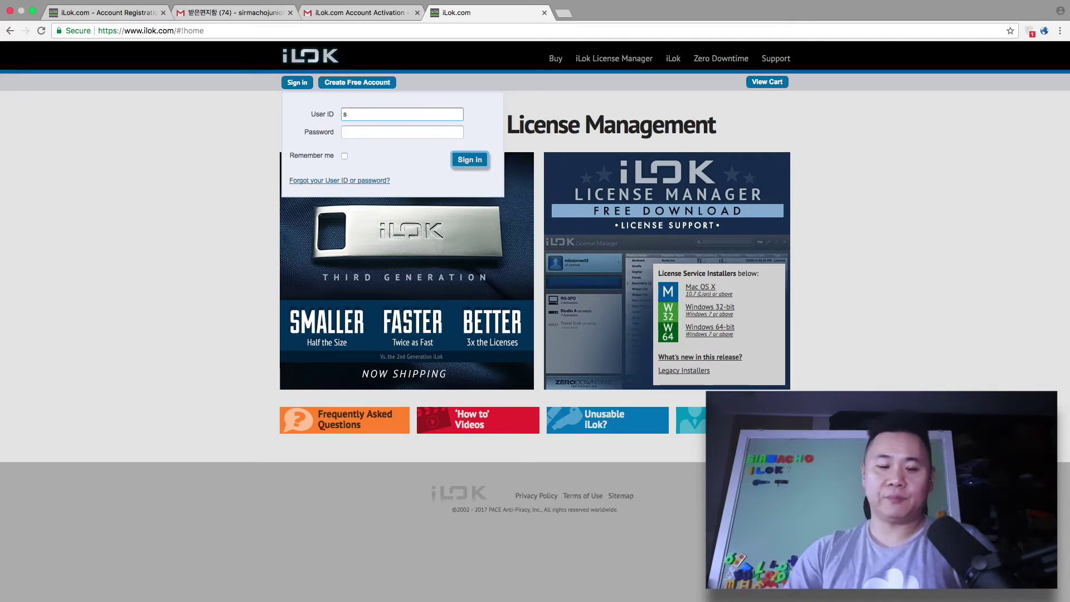
text(irmacho)
key(Tab)
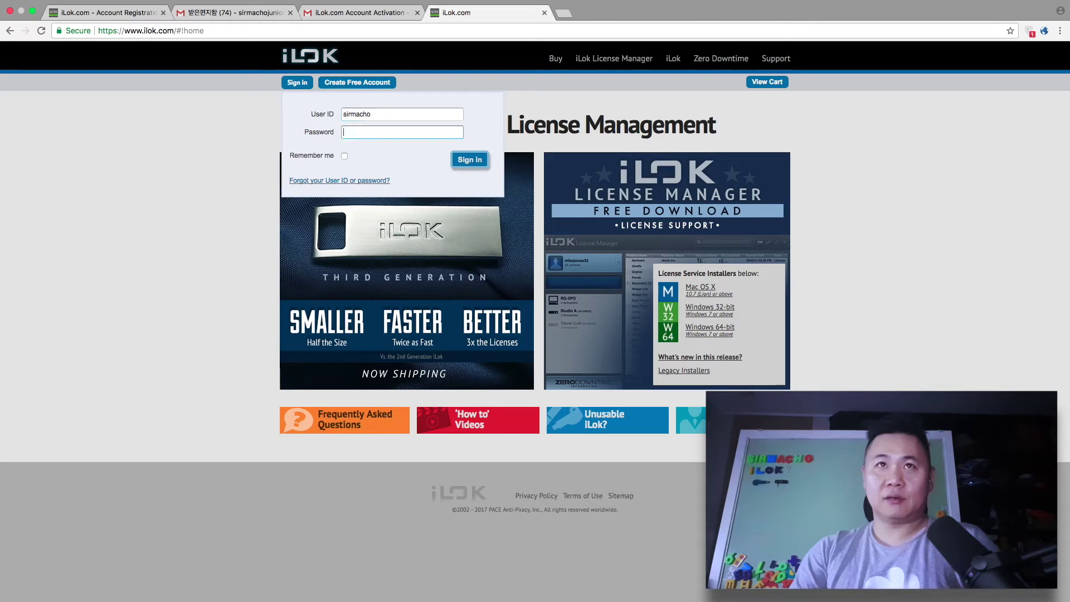
text(••••)
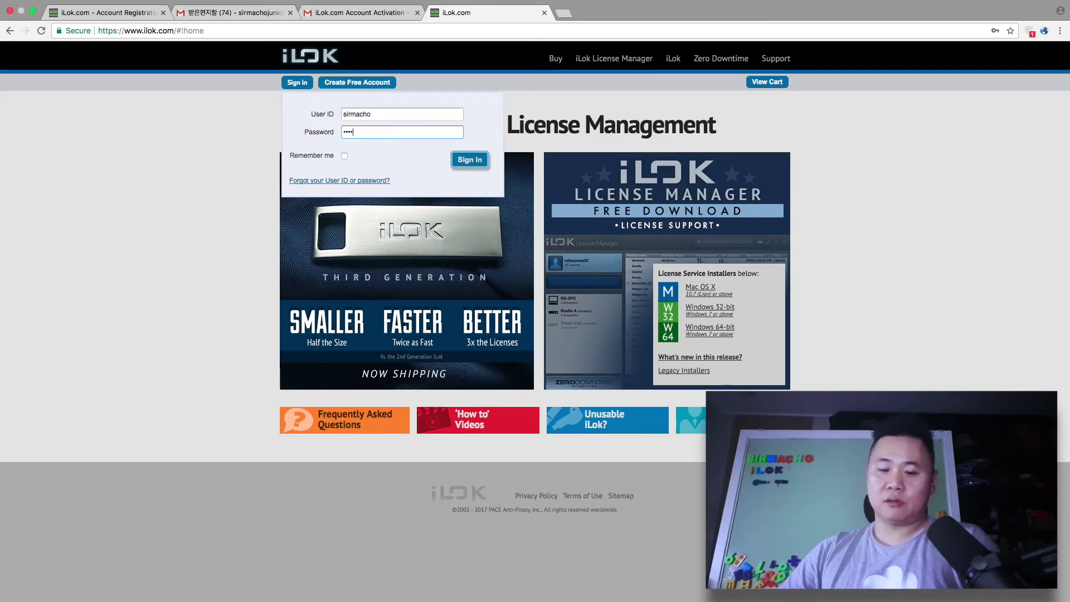
text(••••••)
key(Return)
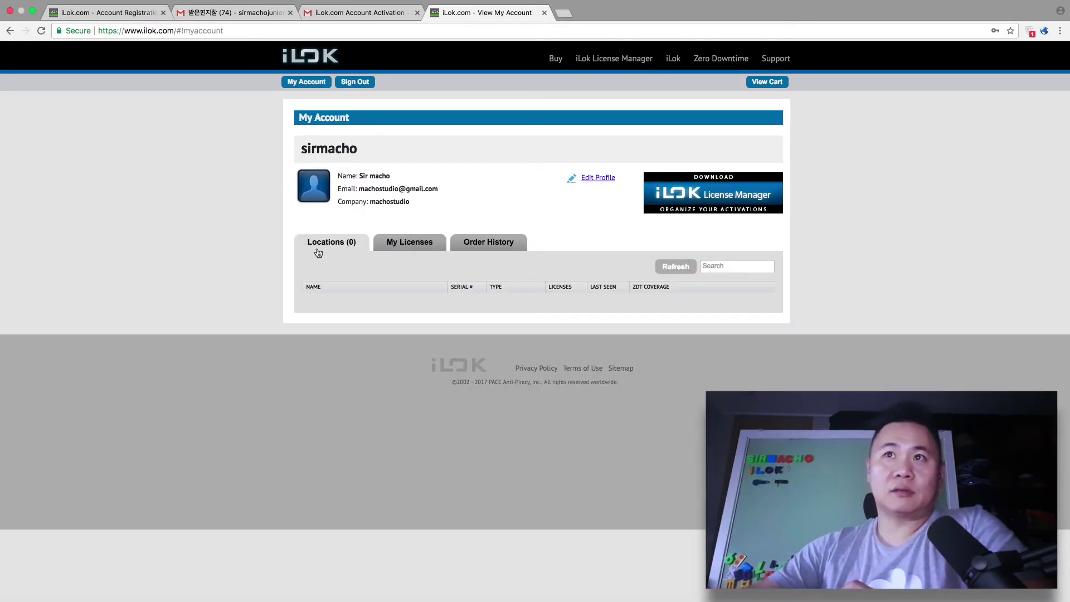
click(409, 246)
click(491, 246)
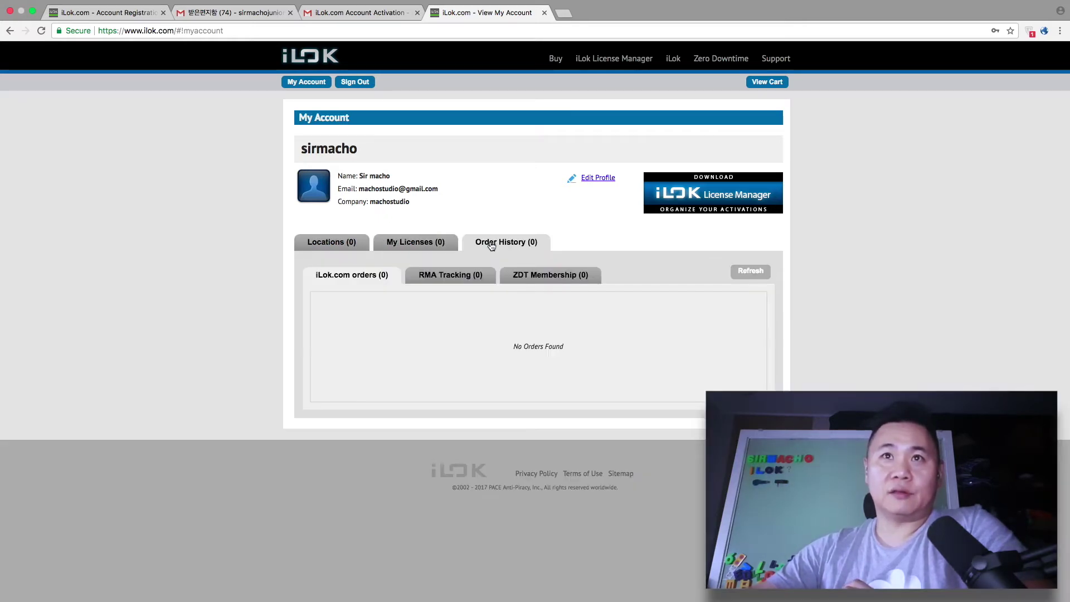
click(337, 250)
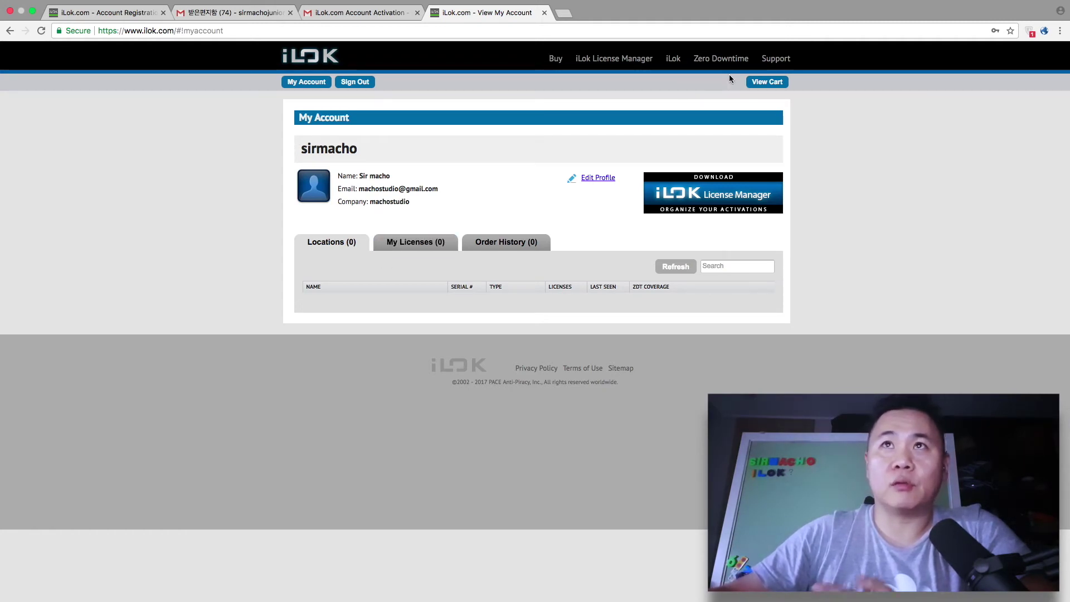
click(671, 63)
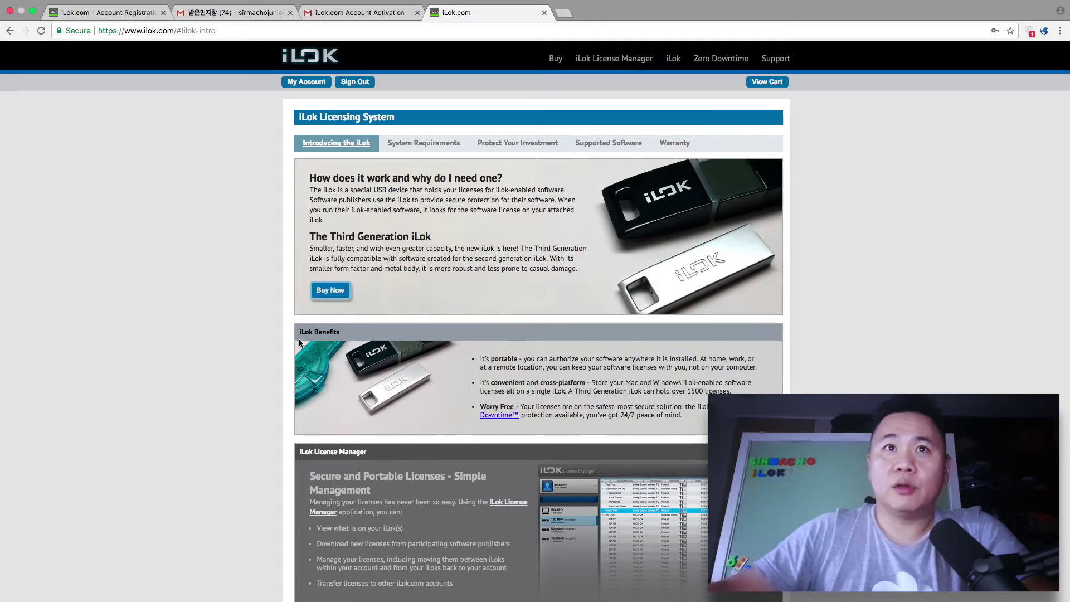
click(334, 296)
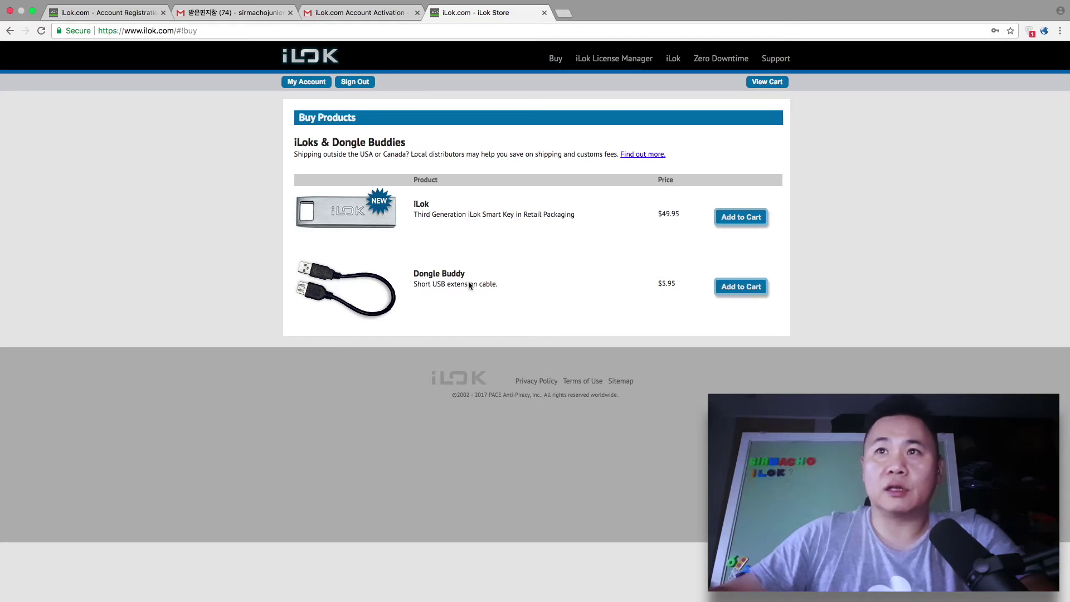
click(10, 29)
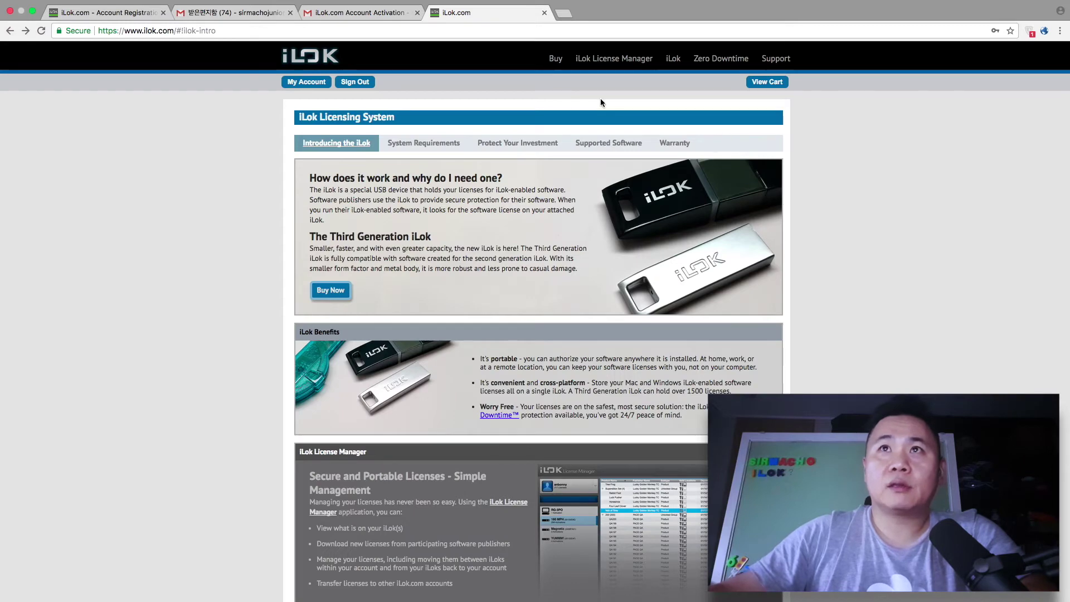
Step: Download the Mac OS X 10.7 License Support installer zip and open it
click(607, 59)
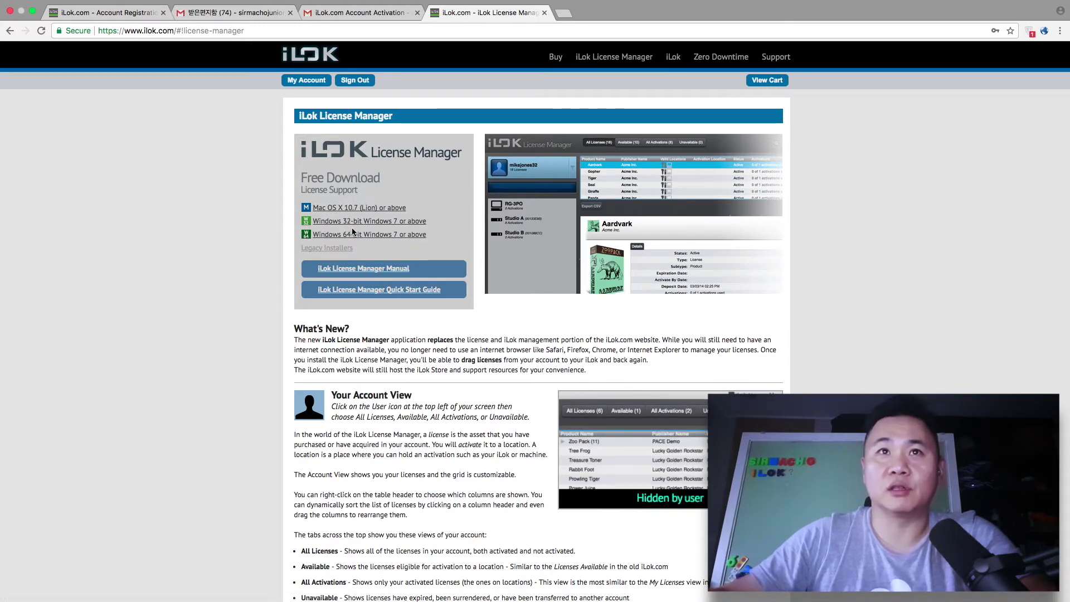
scroll(357, 211, up, 1)
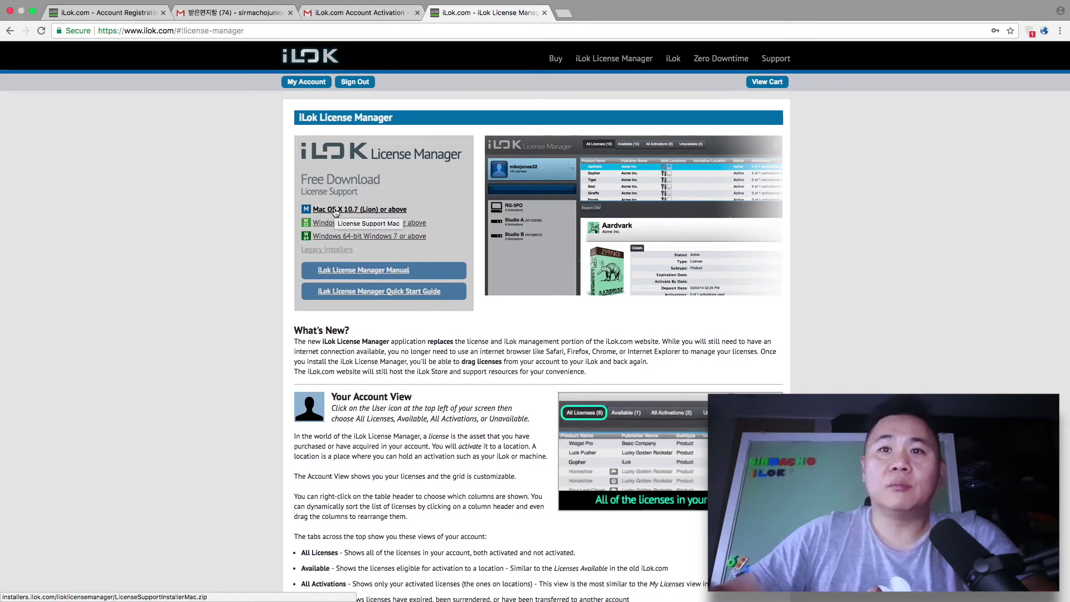
click(335, 212)
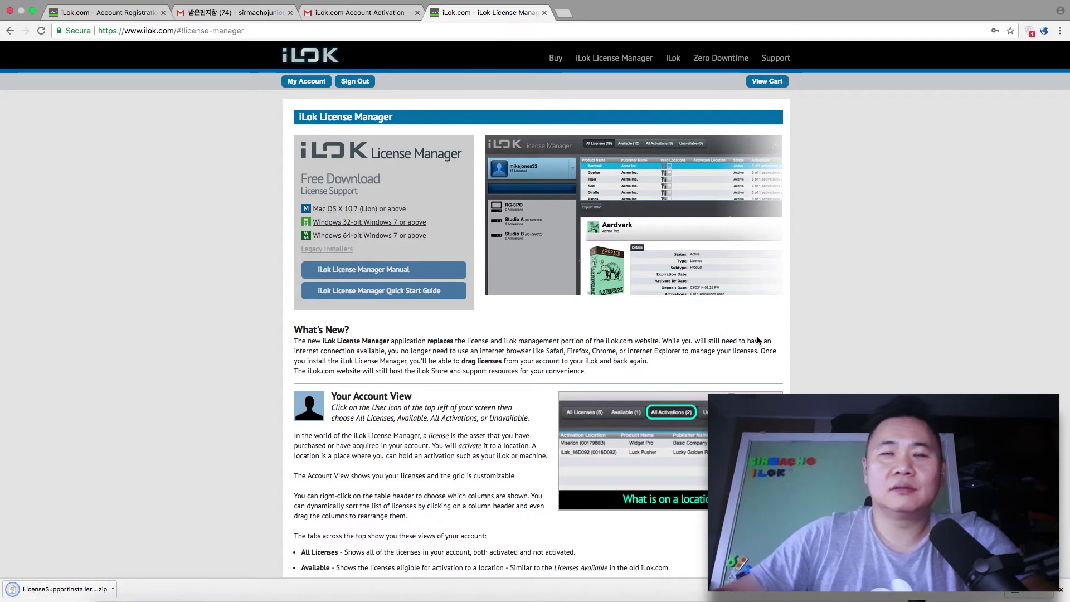
click(50, 590)
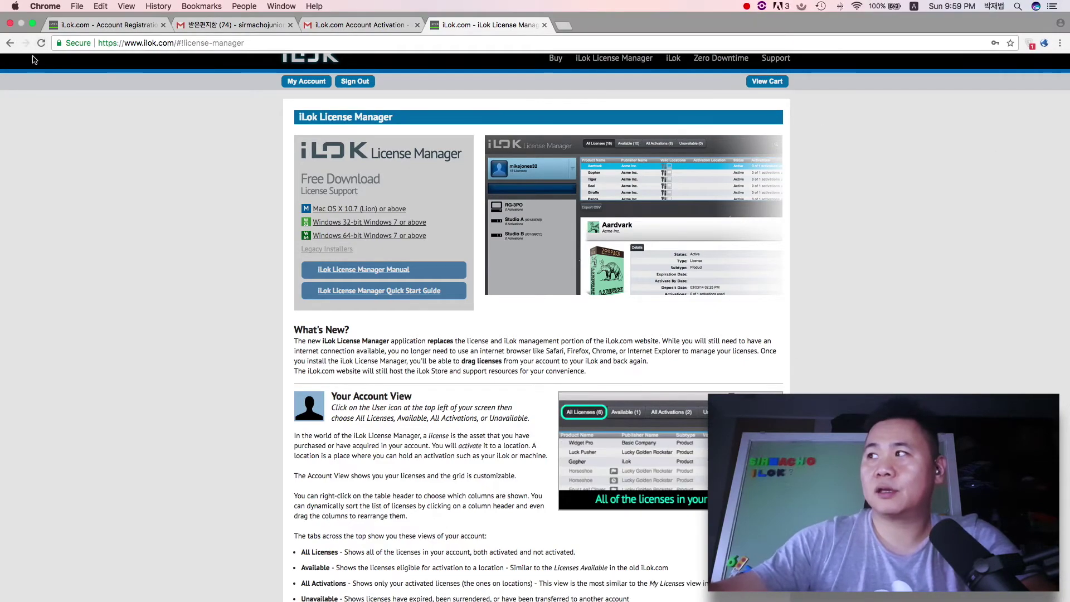
click(33, 24)
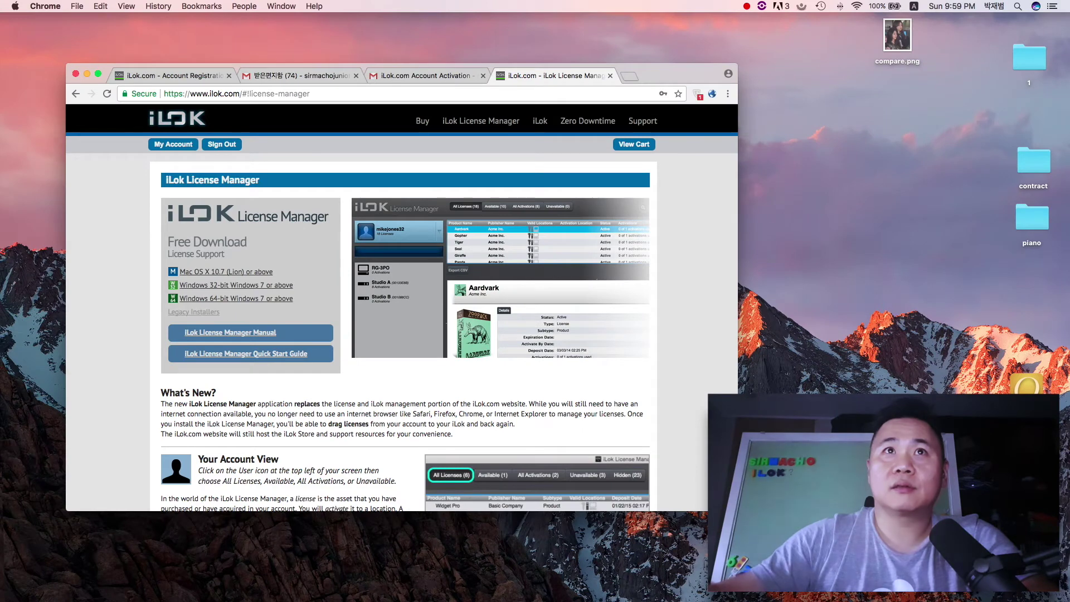
Step: Mount the installer disk image and launch License Support.pkg, advancing past the introduction
drag(346, 32, 661, 111)
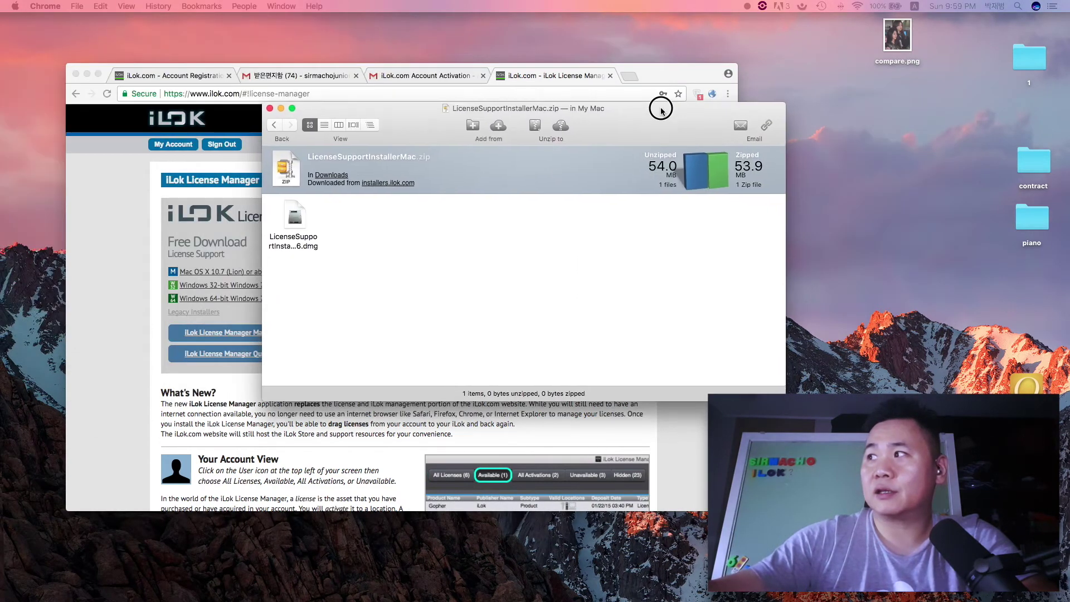
double_click(293, 217)
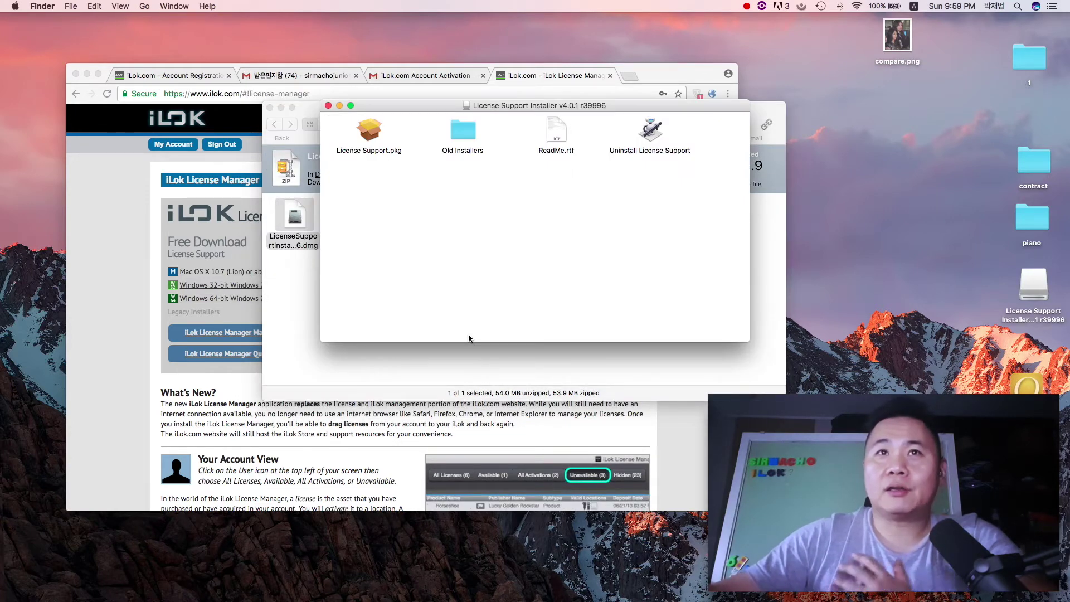
drag(392, 109, 551, 210)
click(102, 178)
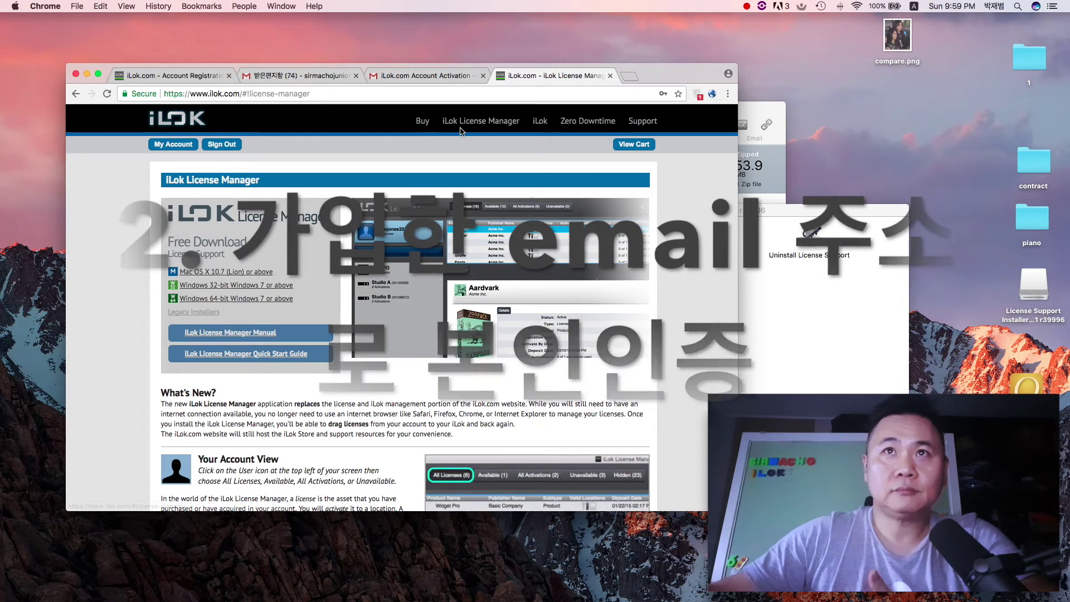
click(817, 328)
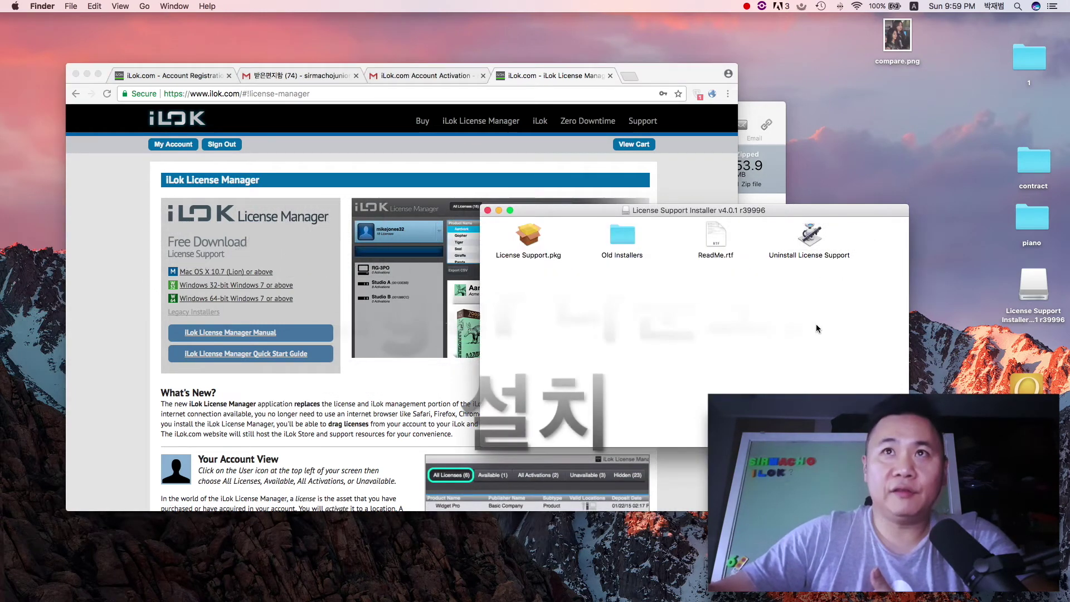
double_click(528, 235)
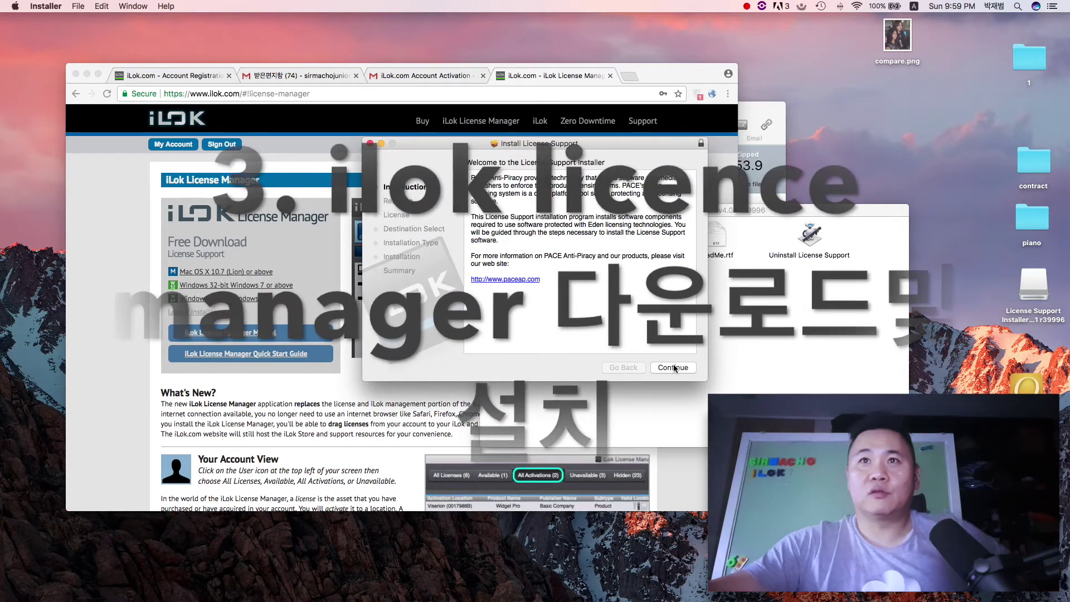
click(673, 367)
Step: Agree to the license, authorise with the admin password, install on Macintosh HD, and close
click(671, 369)
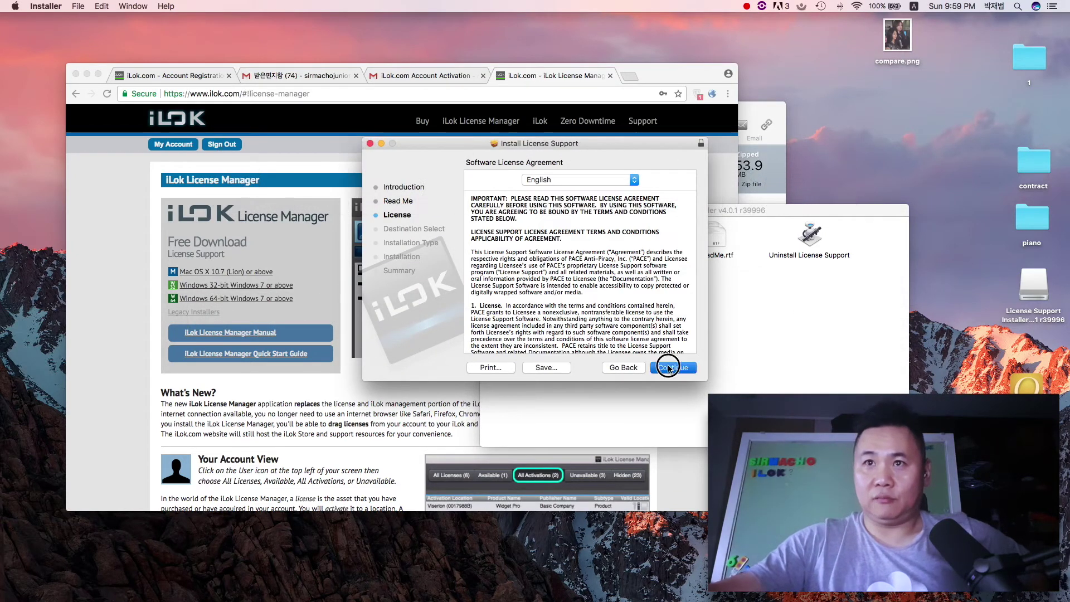
click(671, 367)
click(648, 234)
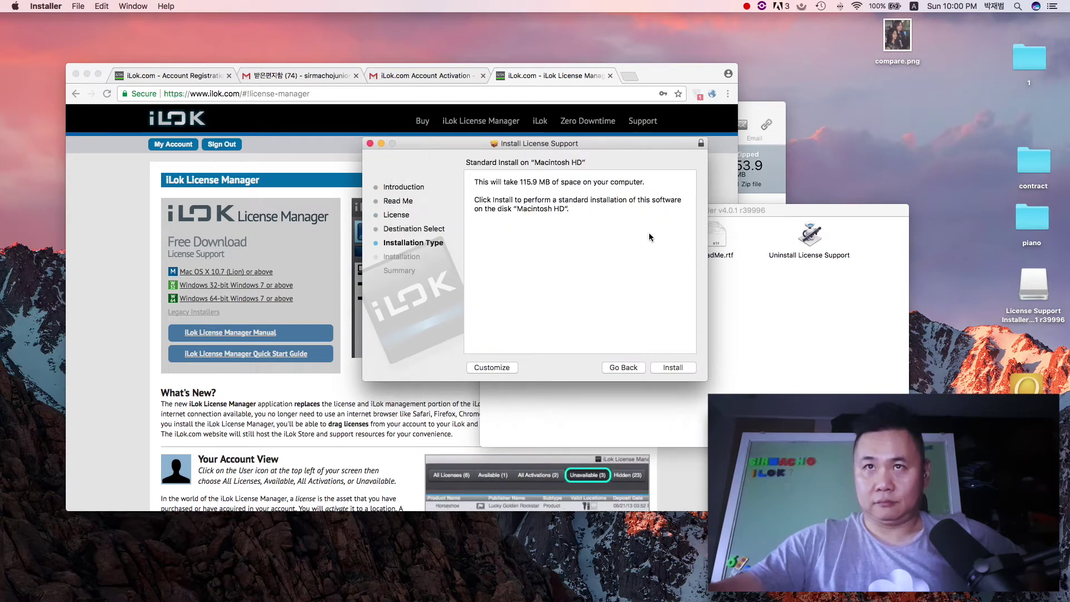
click(672, 368)
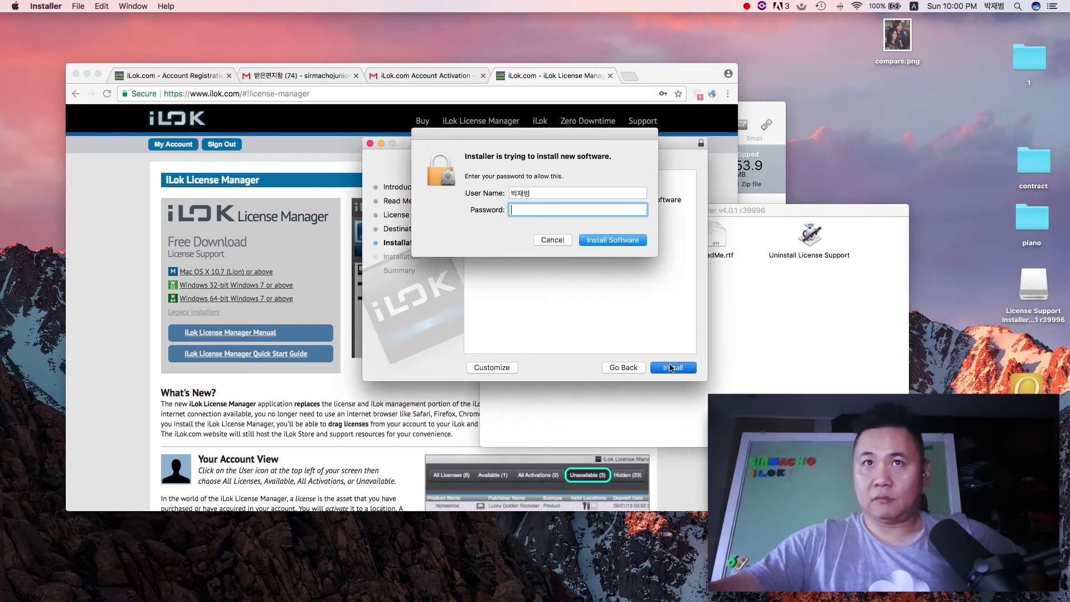
text(********)
click(590, 235)
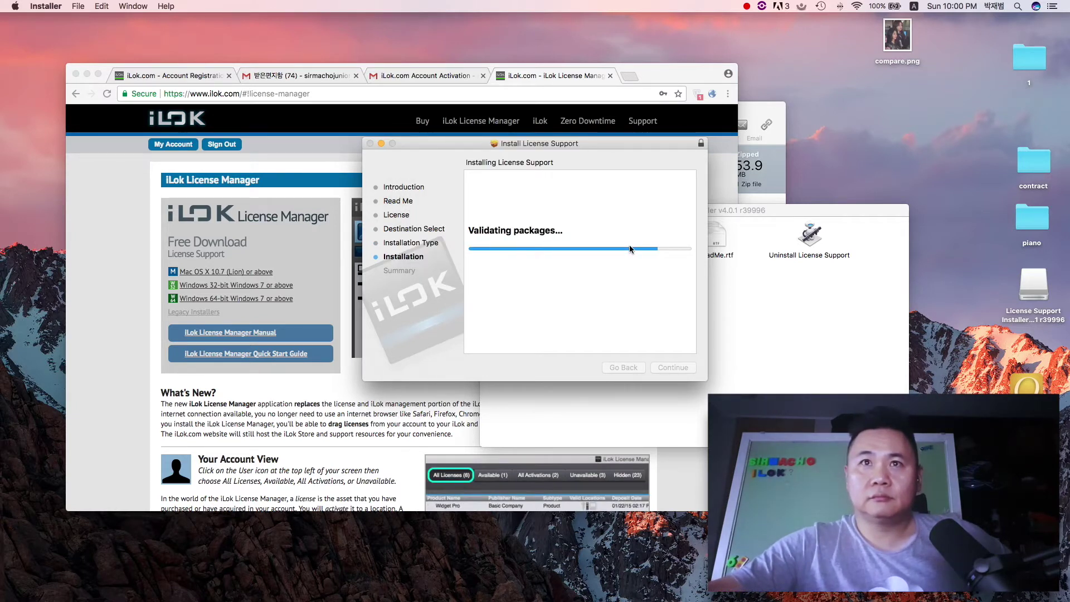
click(693, 366)
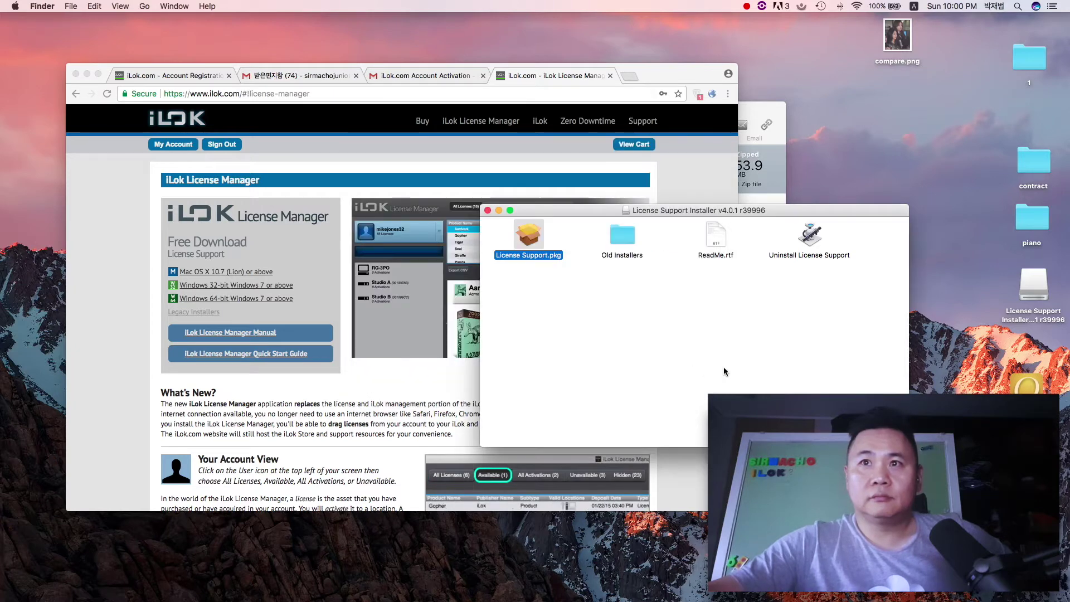
Step: Launch iLok License Manager from Launchpad and minimise Chrome to reveal its sign-in prompt
drag(555, 214, 677, 333)
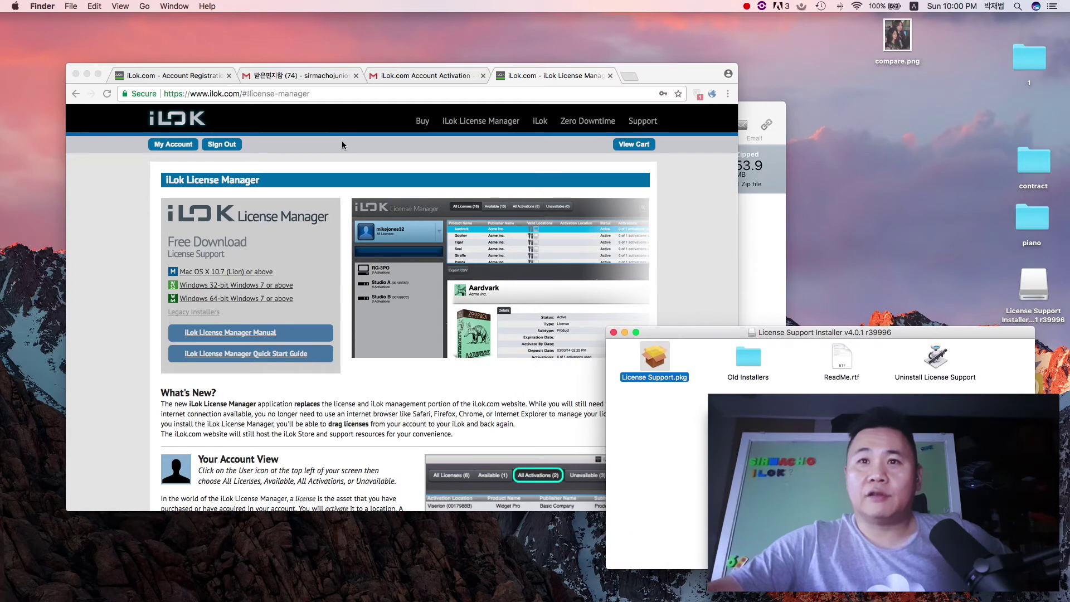
click(677, 77)
scroll(630, 296, down, 5)
scroll(630, 301, down, 1)
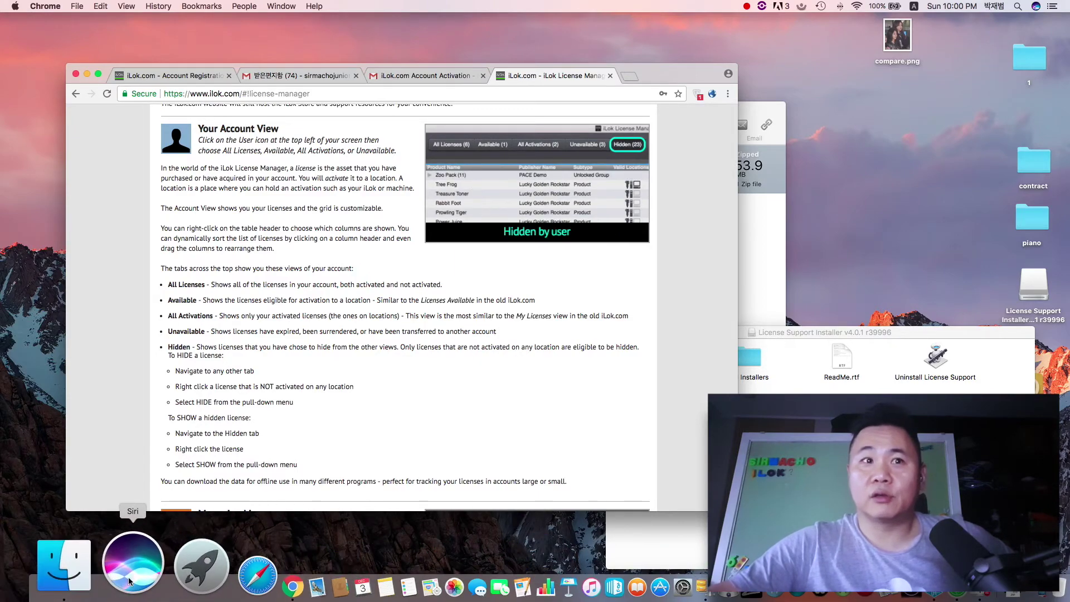
click(157, 573)
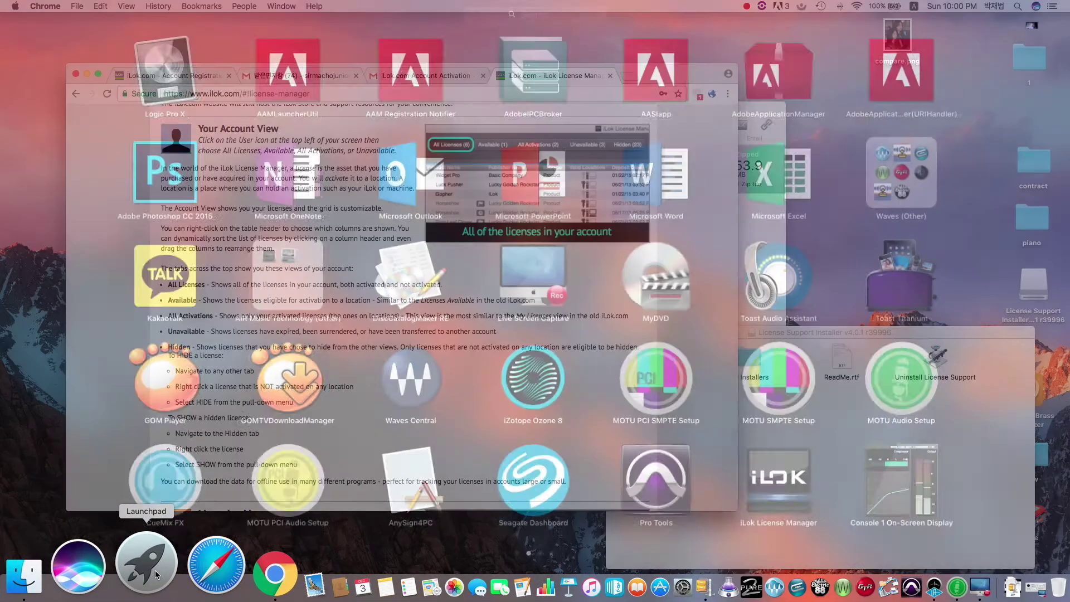
click(772, 476)
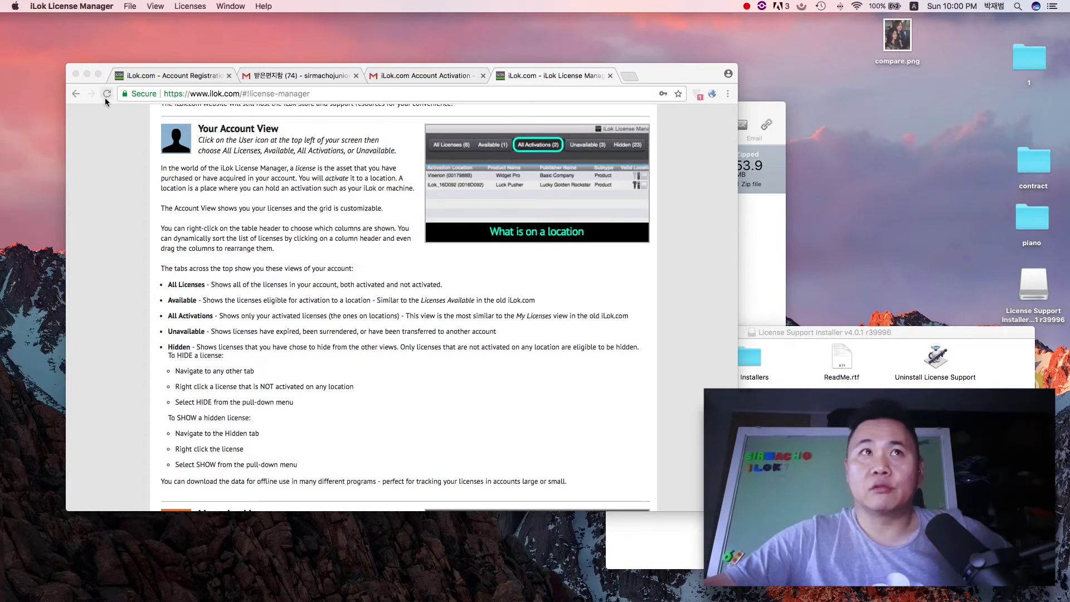
click(86, 74)
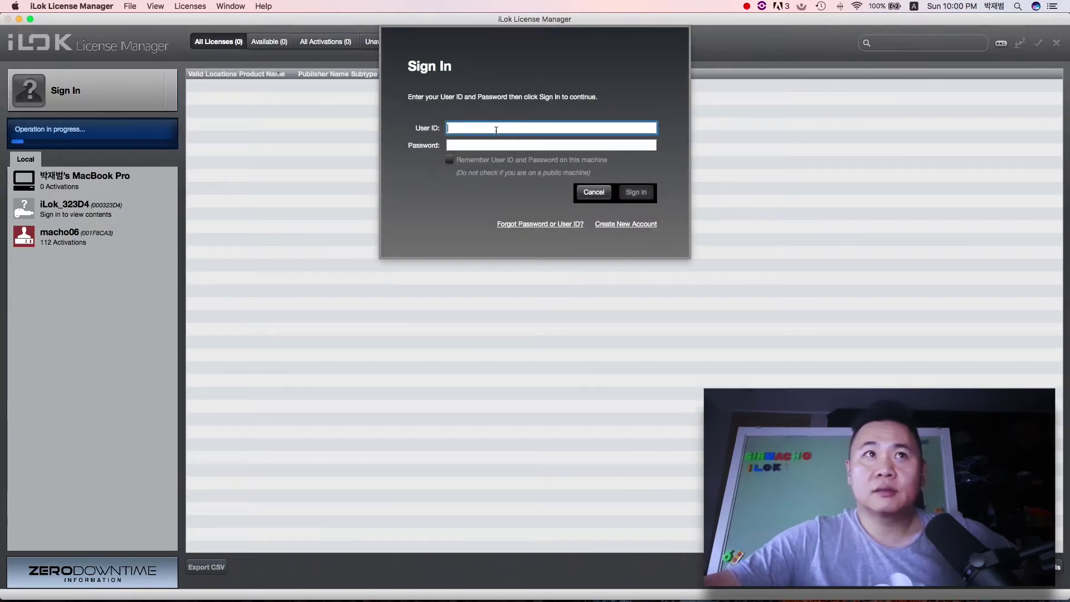
Step: Sign in with the account's user ID and password to list its 370 licenses
text(macho)
key(Tab)
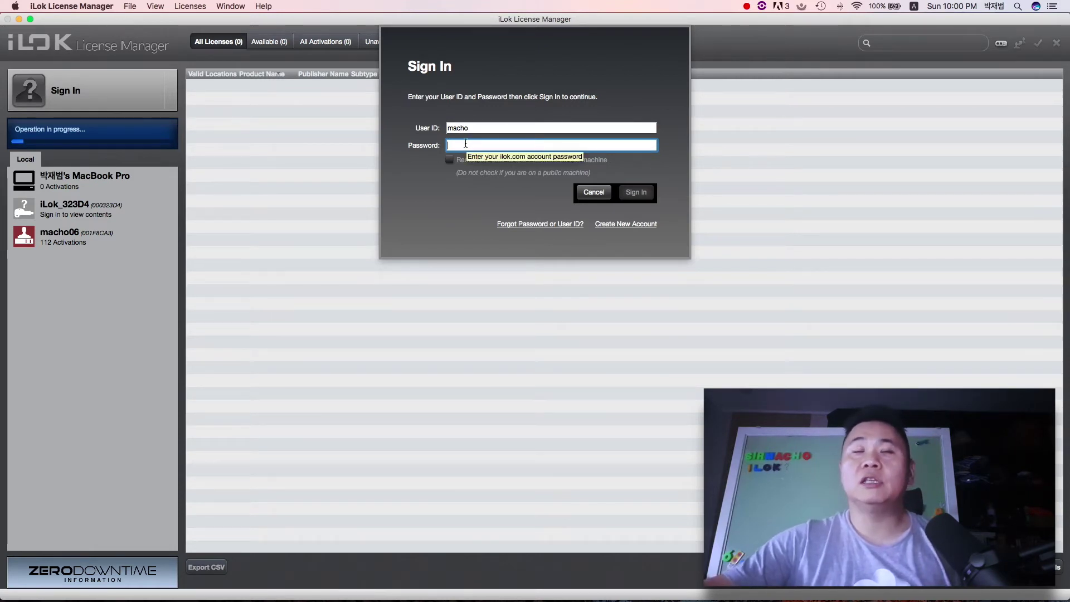
double_click(475, 127)
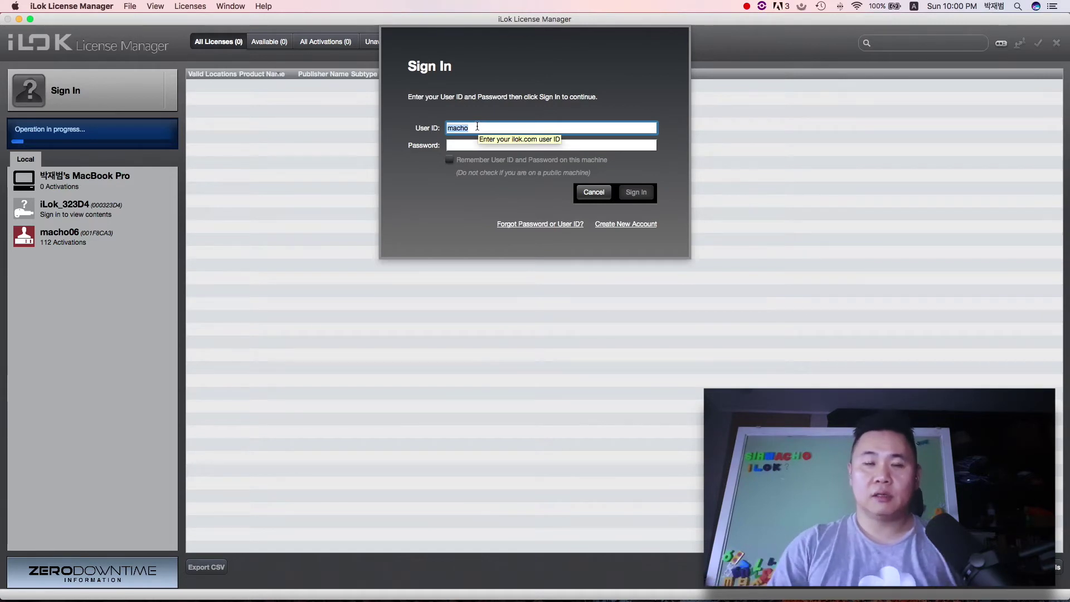
key(Tab)
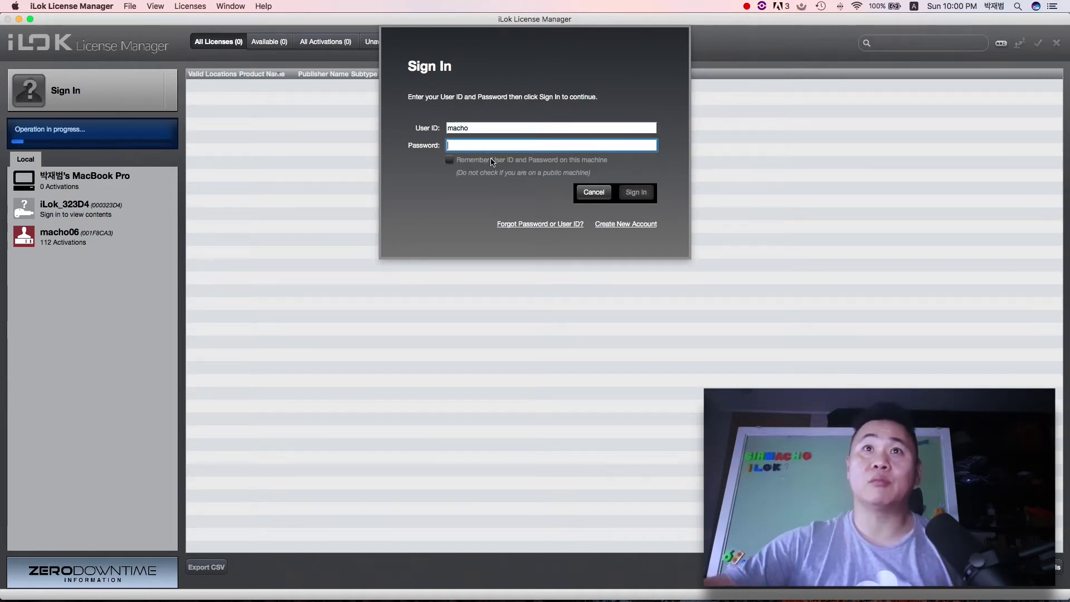
text(*******)
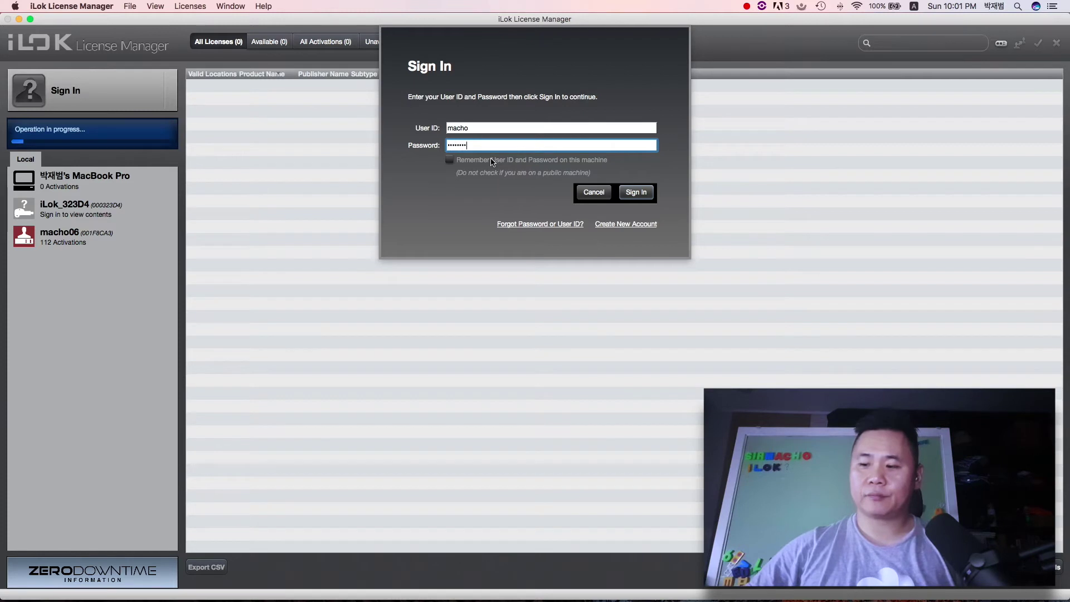
text(***)
key(Return)
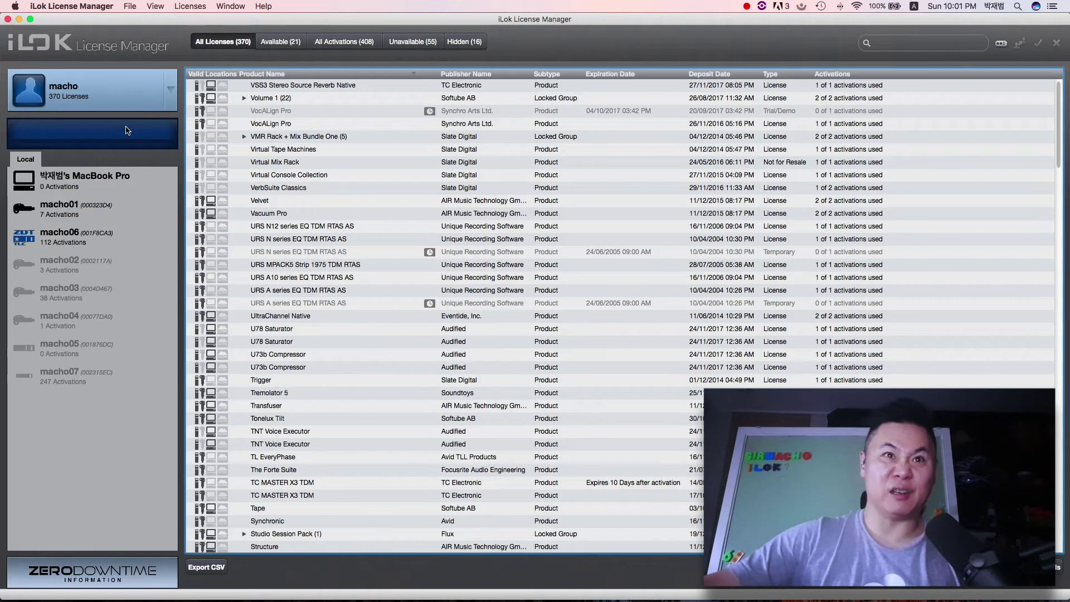
click(58, 209)
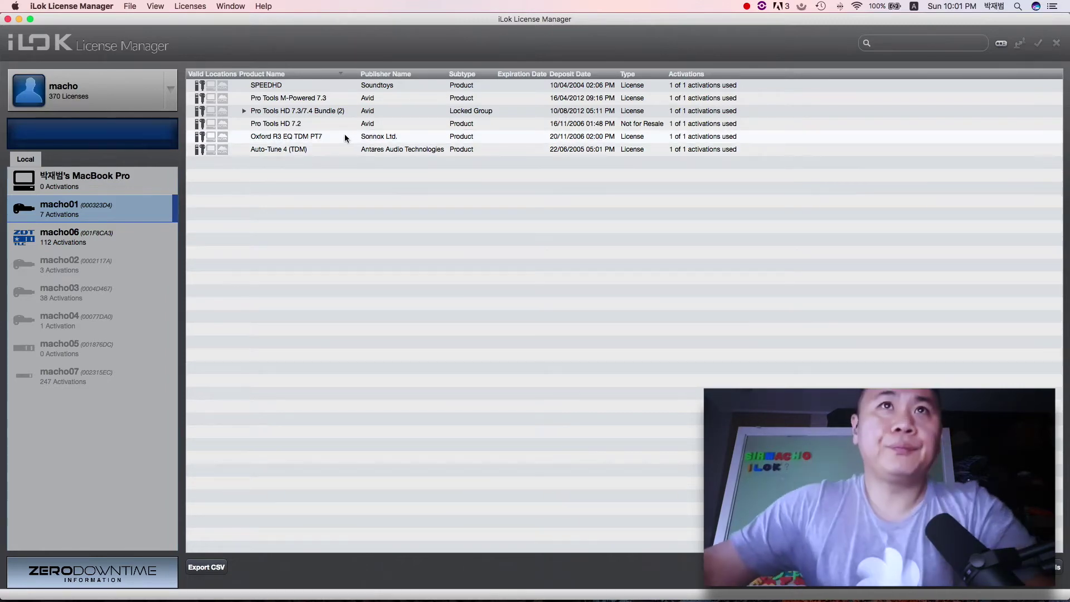
click(30, 241)
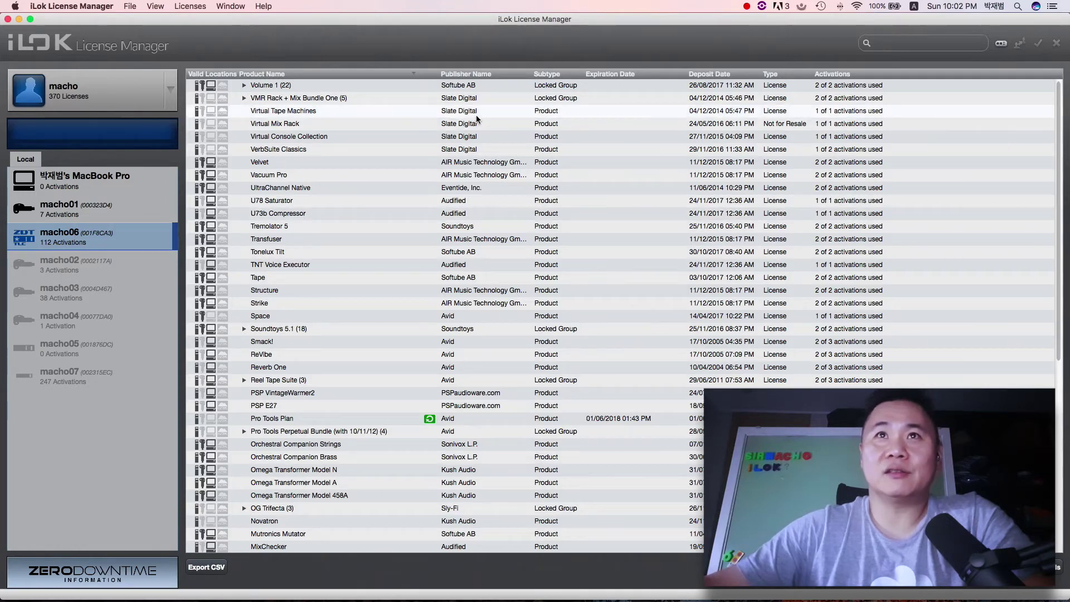
scroll(477, 119, down, 10)
scroll(476, 119, down, 3)
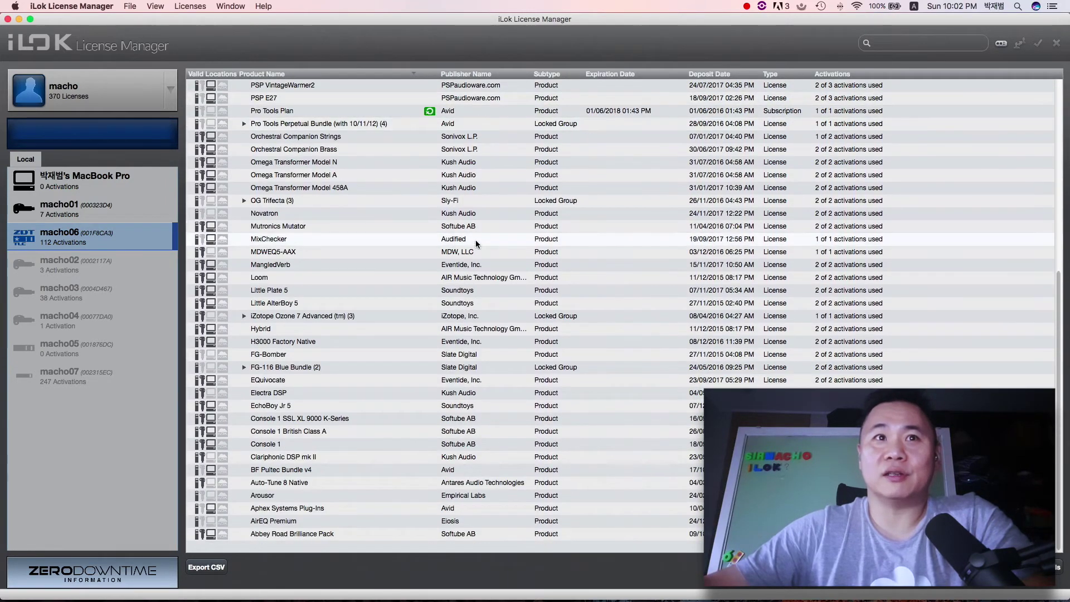
scroll(476, 239, up, 12)
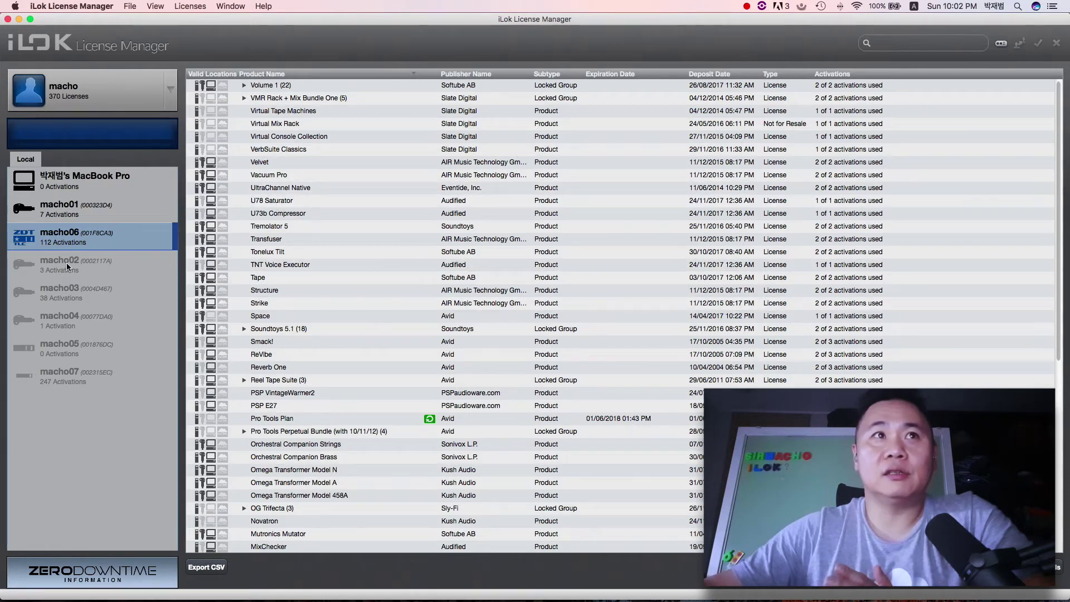
Step: View licenses on MacBook Pro, macho01, macho06, macho03, macho04, macho05, then macho07's 247 activations
click(60, 179)
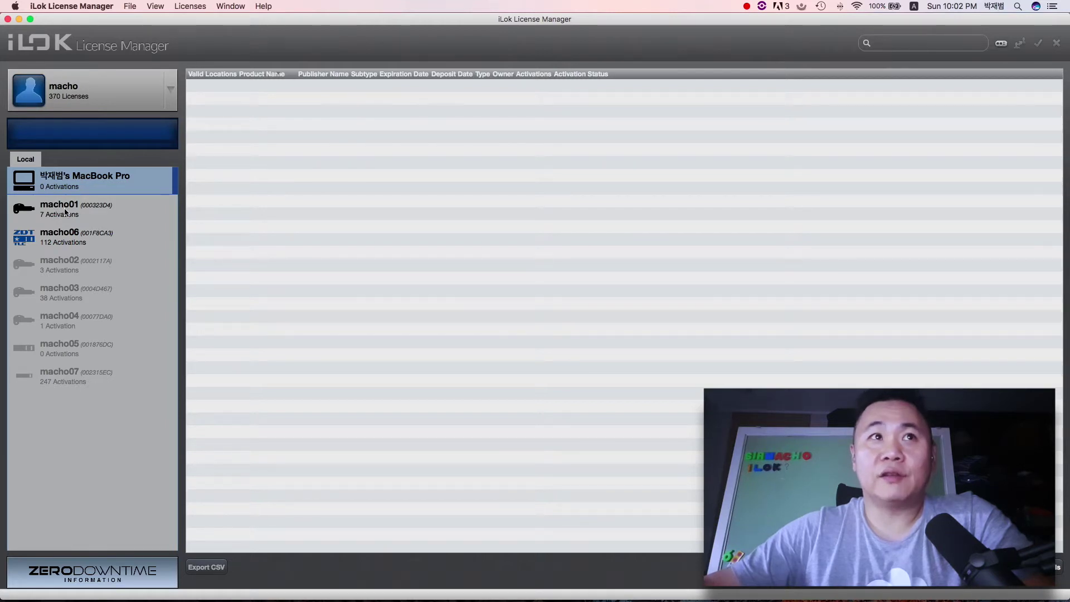
click(69, 212)
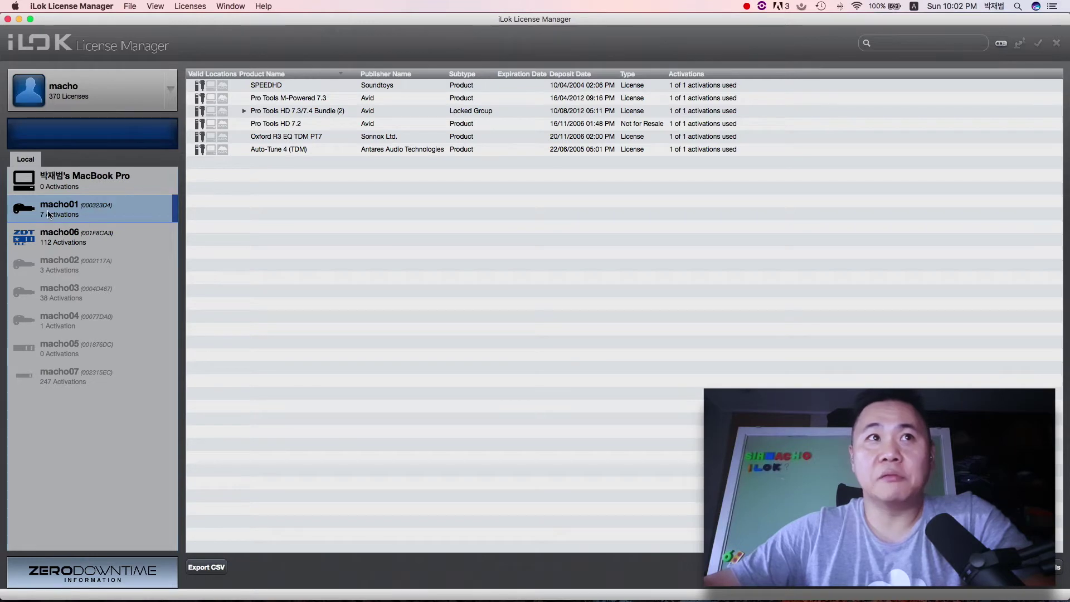
click(67, 239)
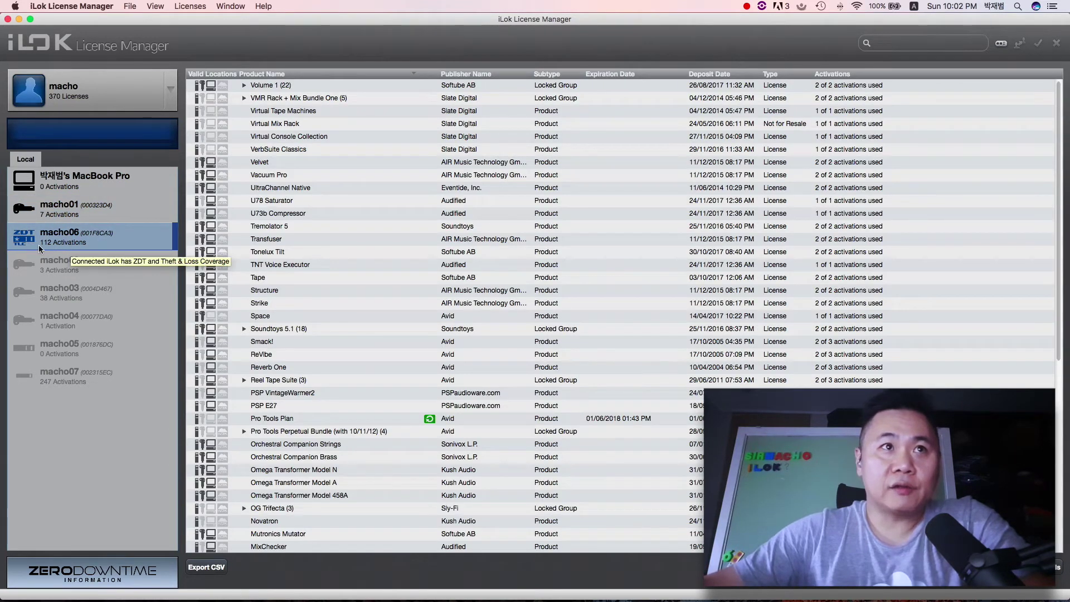
click(83, 289)
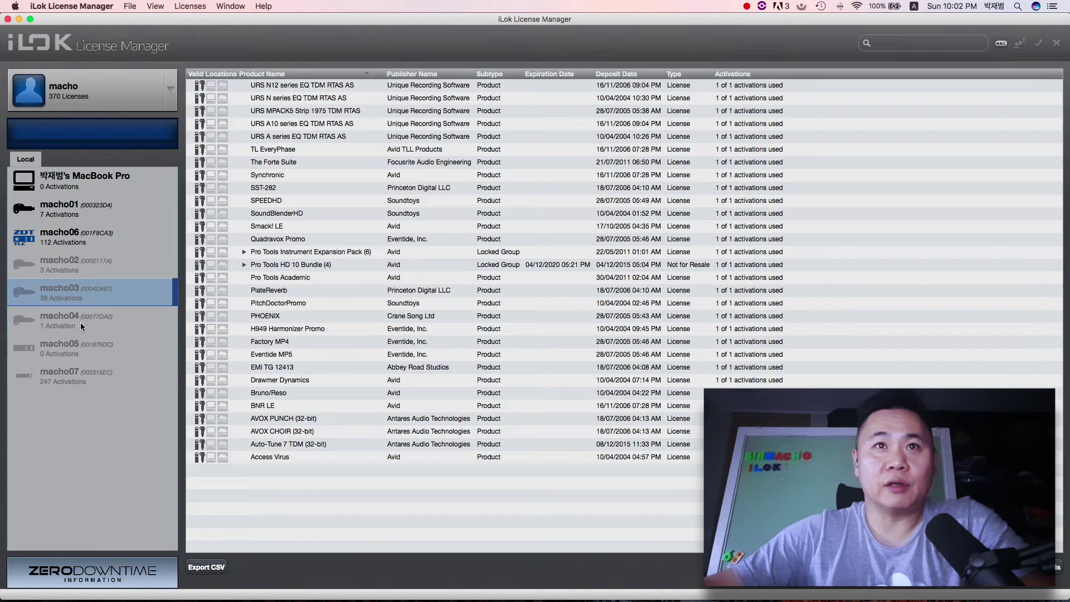
click(65, 321)
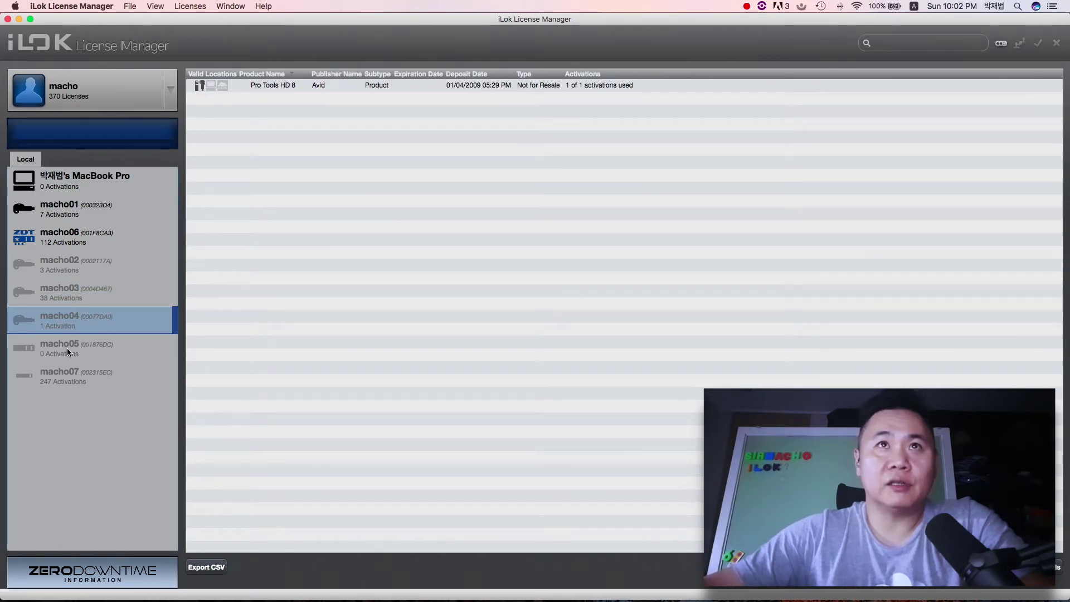
click(65, 348)
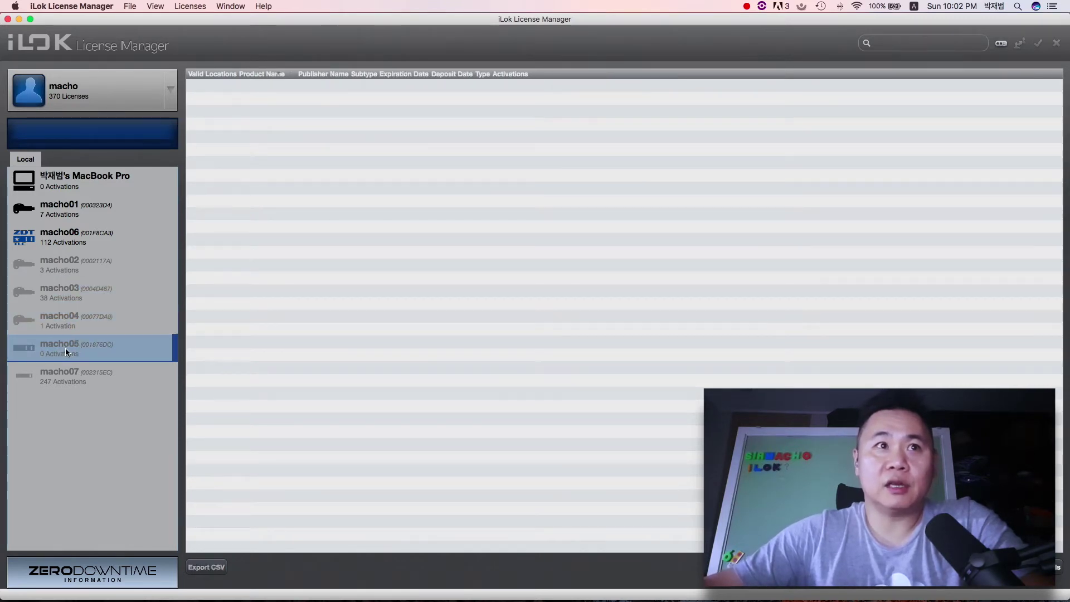
click(102, 386)
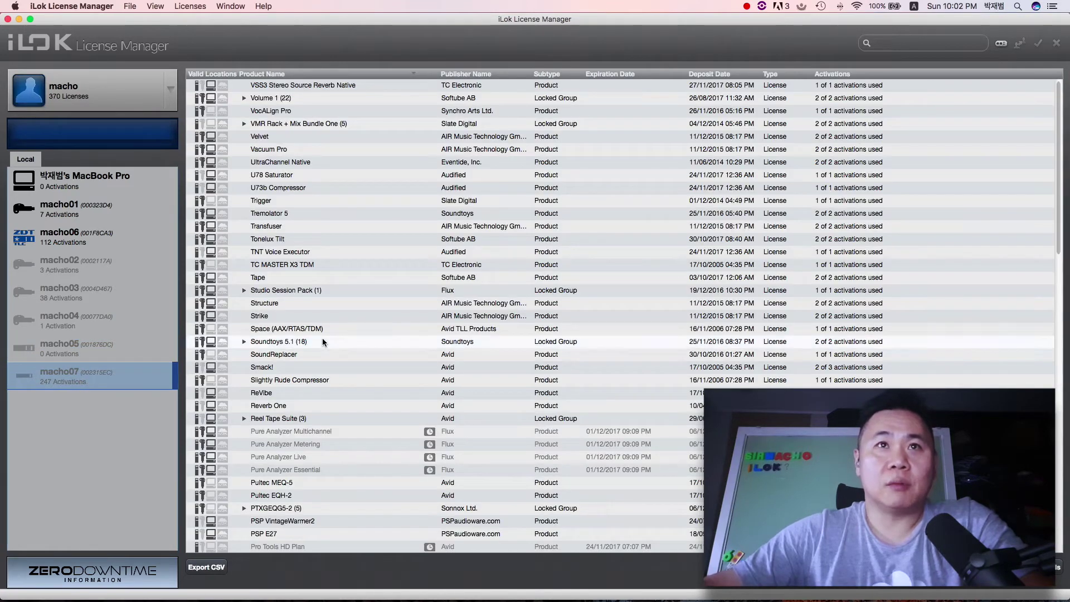
scroll(323, 333, down, 20)
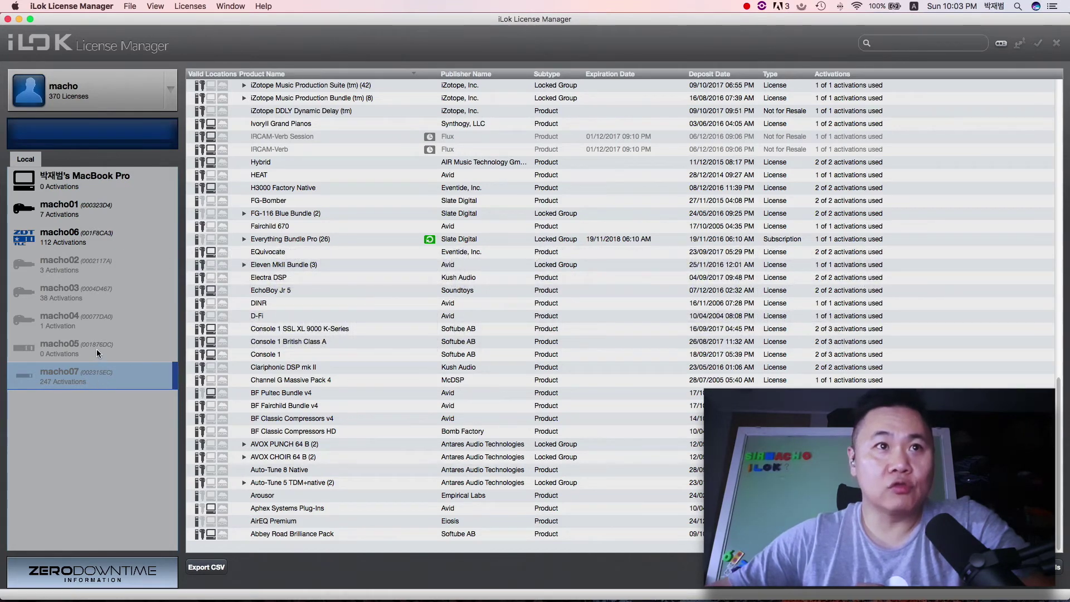
Step: Flip through macho05, macho07 and macho01, ending back on macho06's license list
click(92, 327)
click(66, 348)
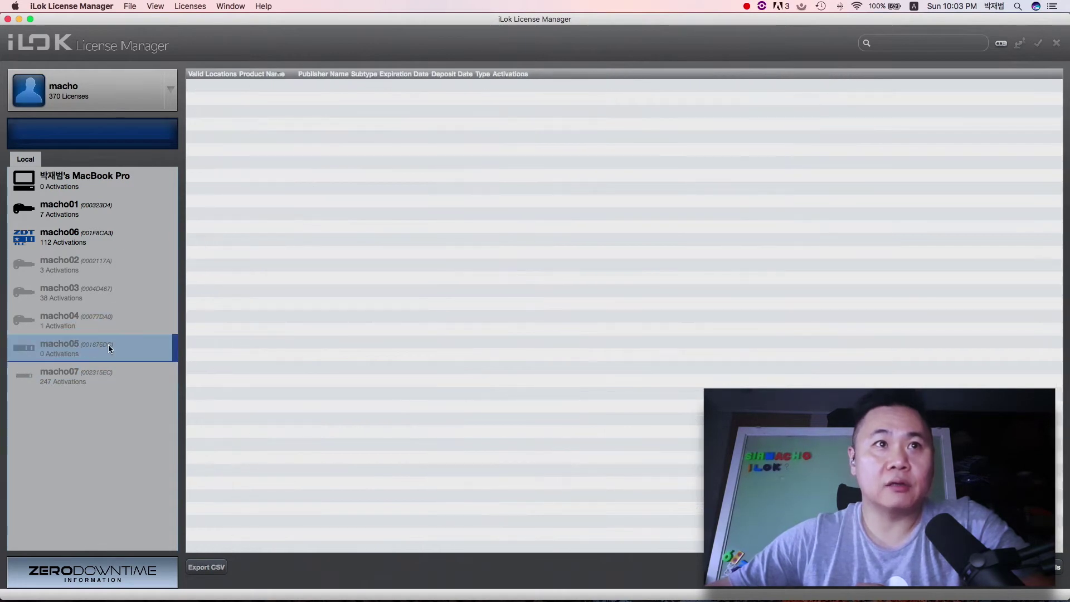
click(96, 380)
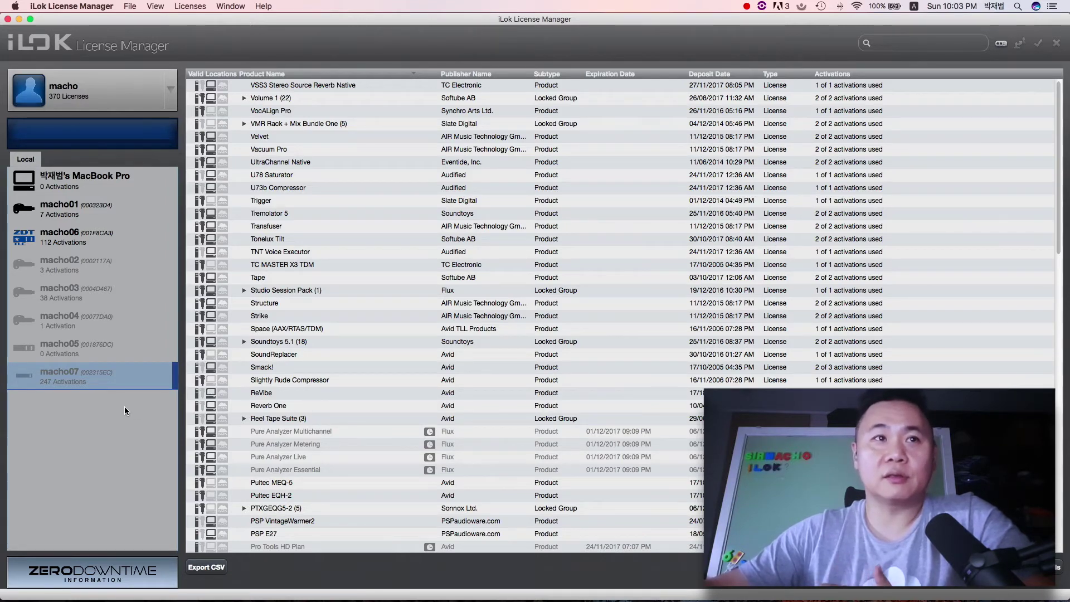
click(63, 219)
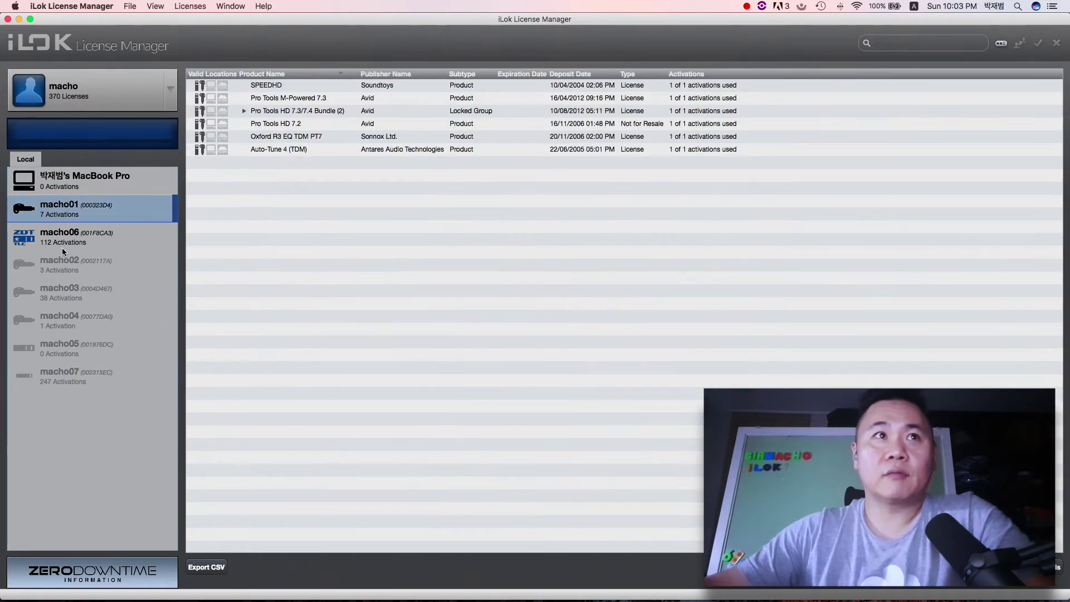
click(60, 247)
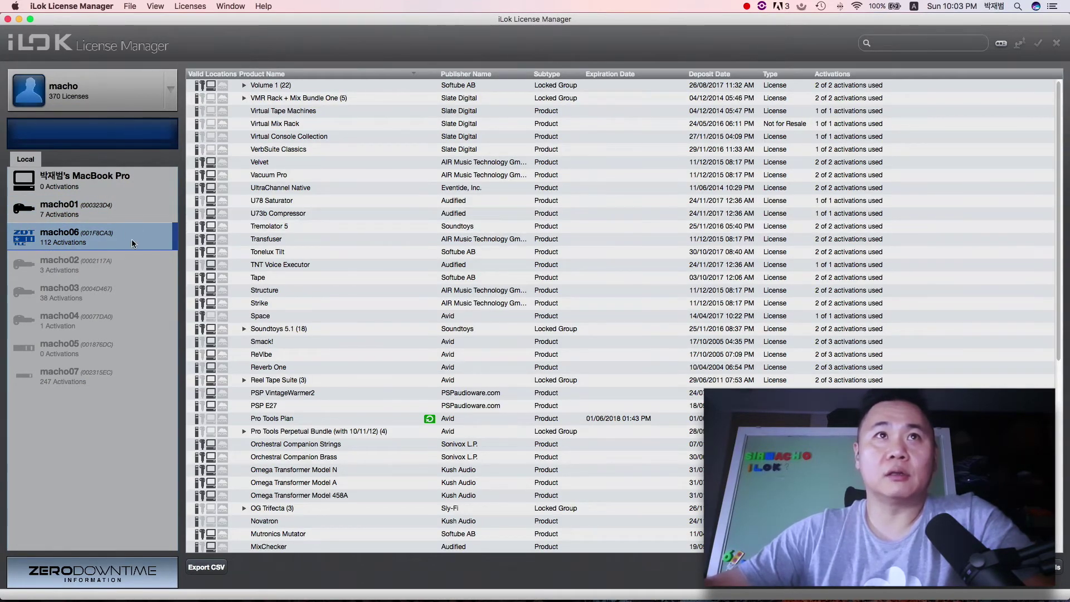
scroll(295, 237, down, 5)
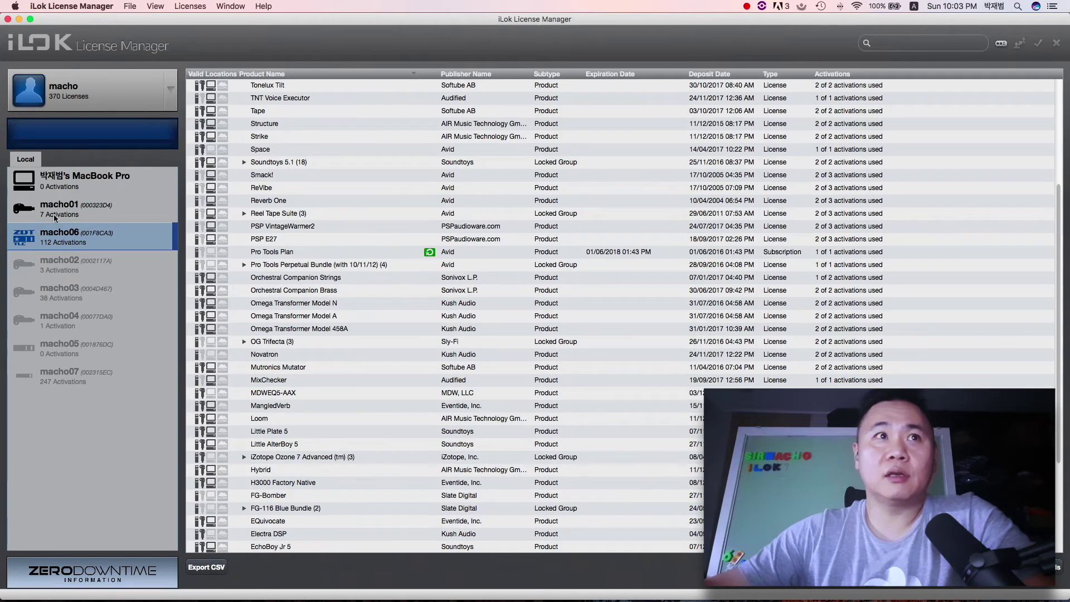
click(60, 206)
click(55, 233)
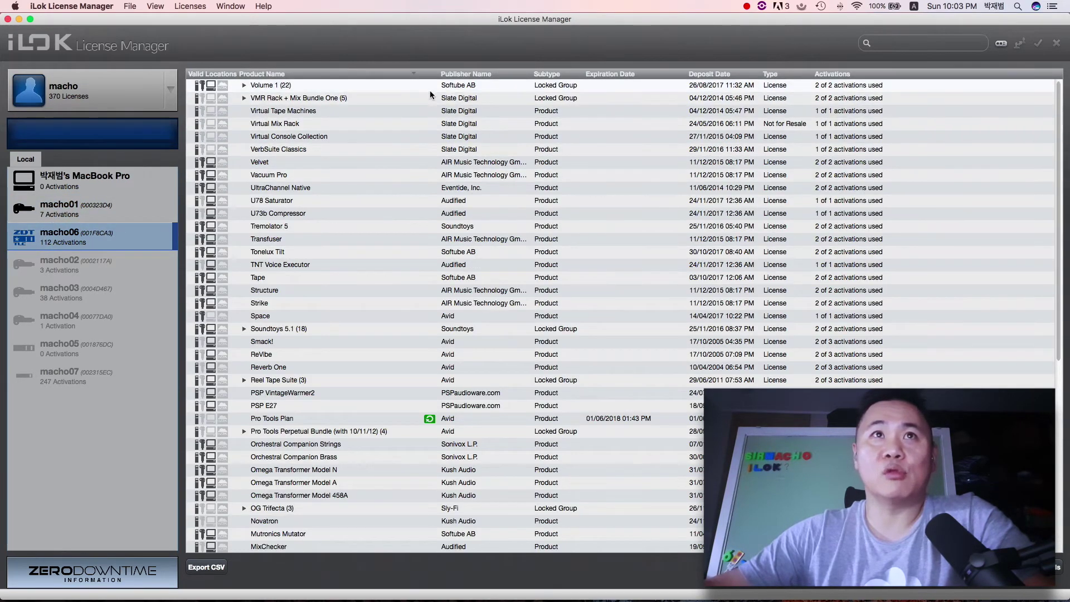
Step: Expand the Volume 1 (22) bundle to see its Softube products, then collapse it
click(458, 88)
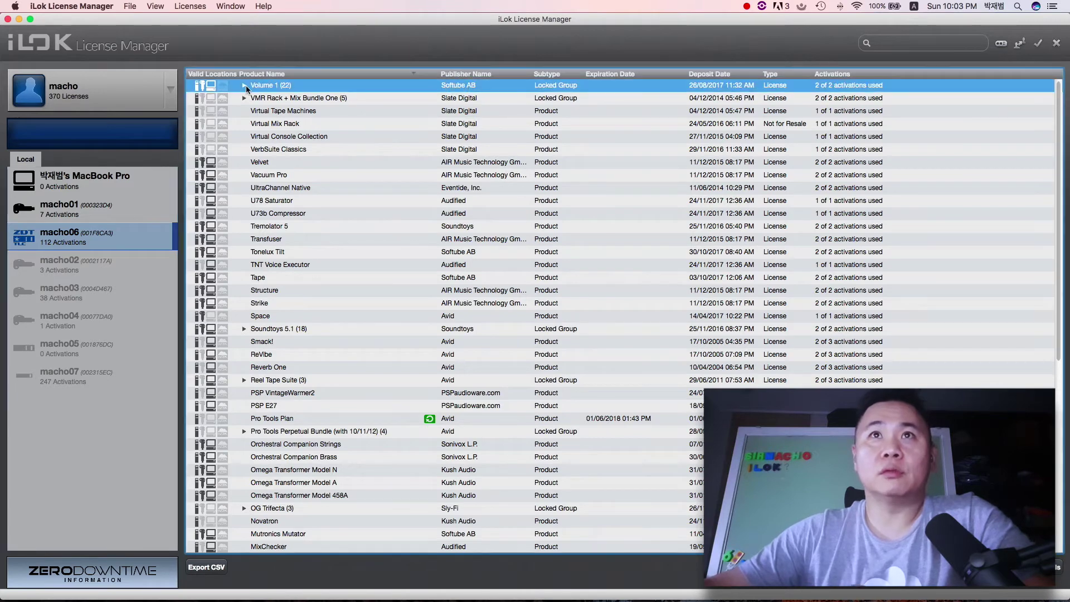
click(244, 85)
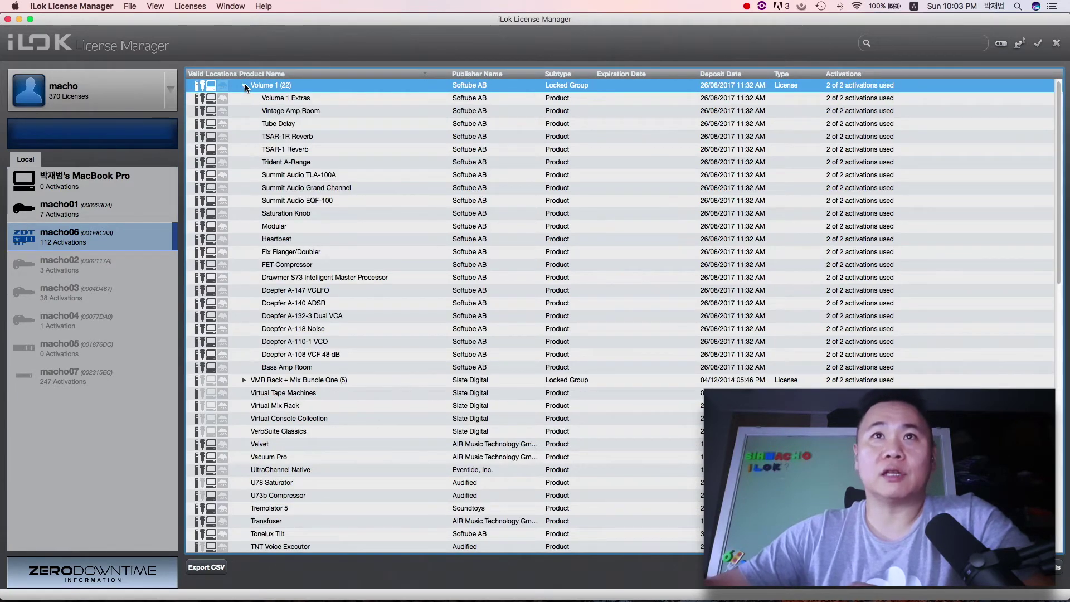
click(245, 85)
click(244, 86)
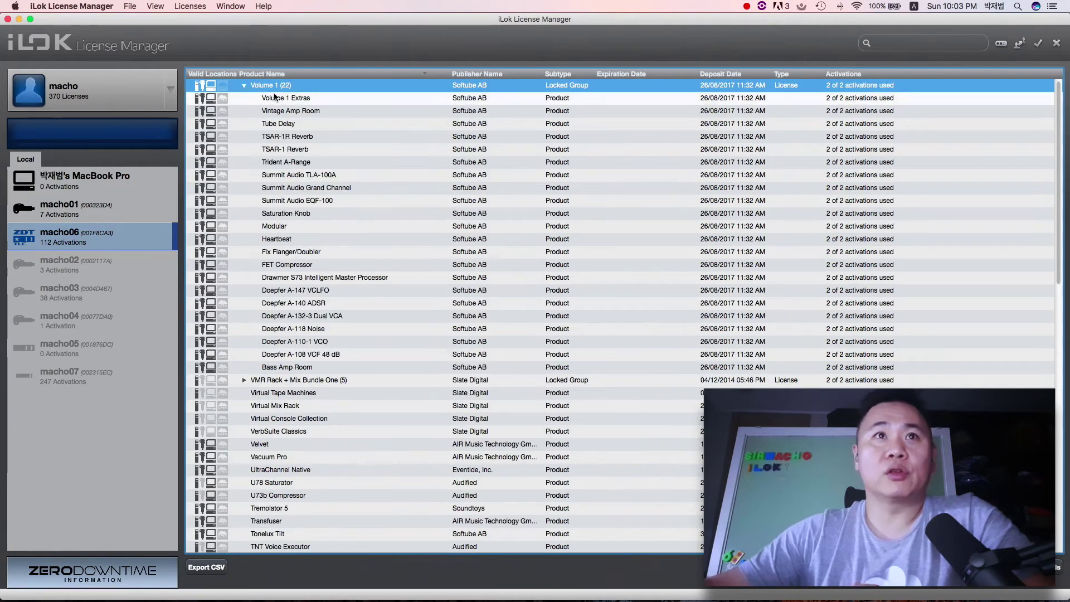
scroll(402, 260, down, 3)
scroll(402, 260, down, 10)
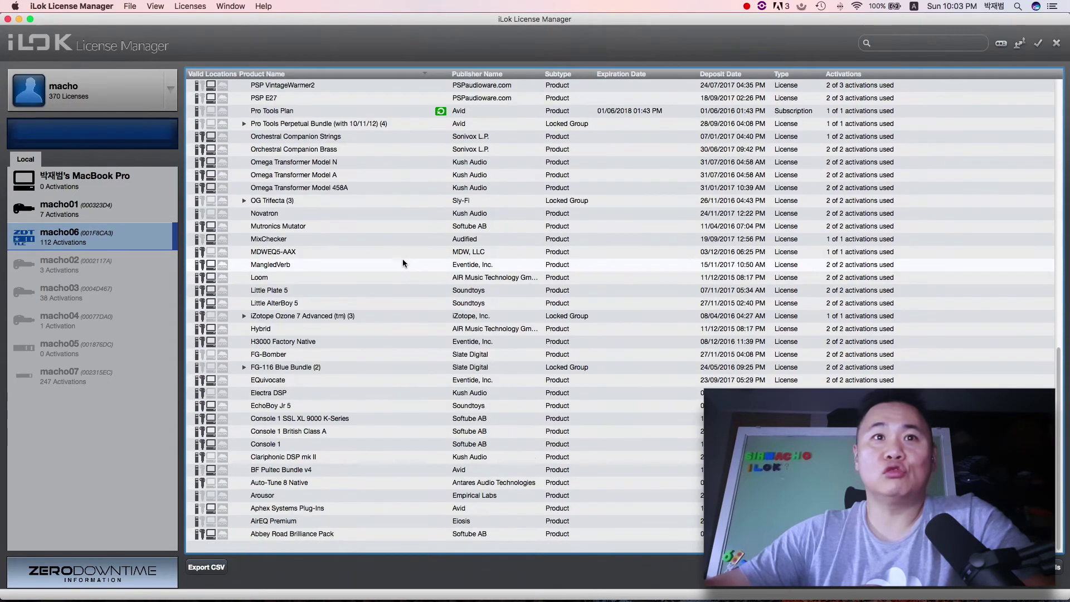
scroll(403, 258, up, 15)
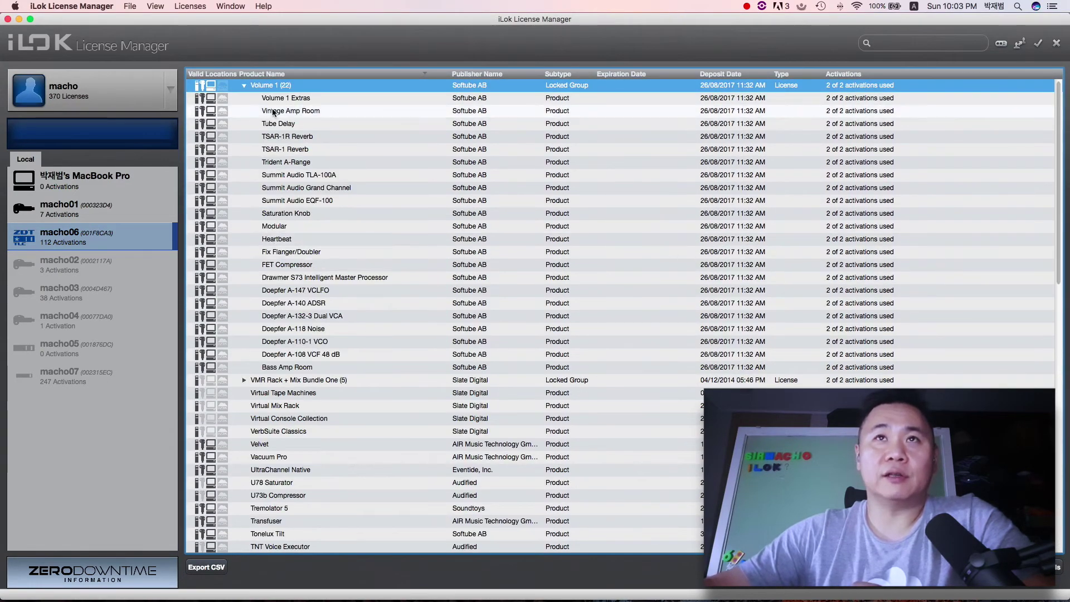
click(243, 86)
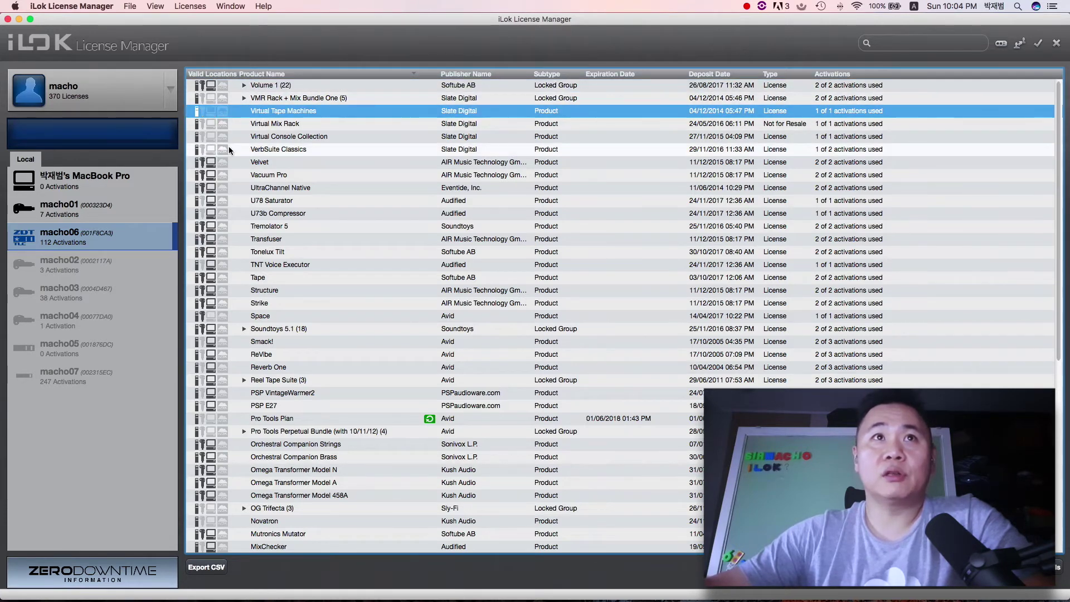
scroll(249, 174, down, 10)
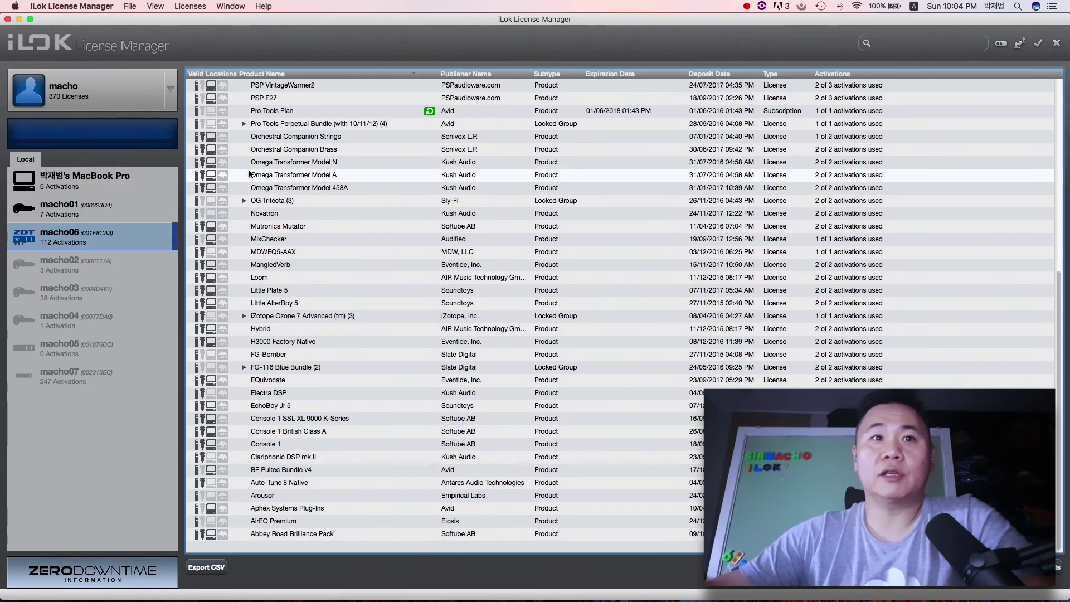
scroll(249, 175, up, 10)
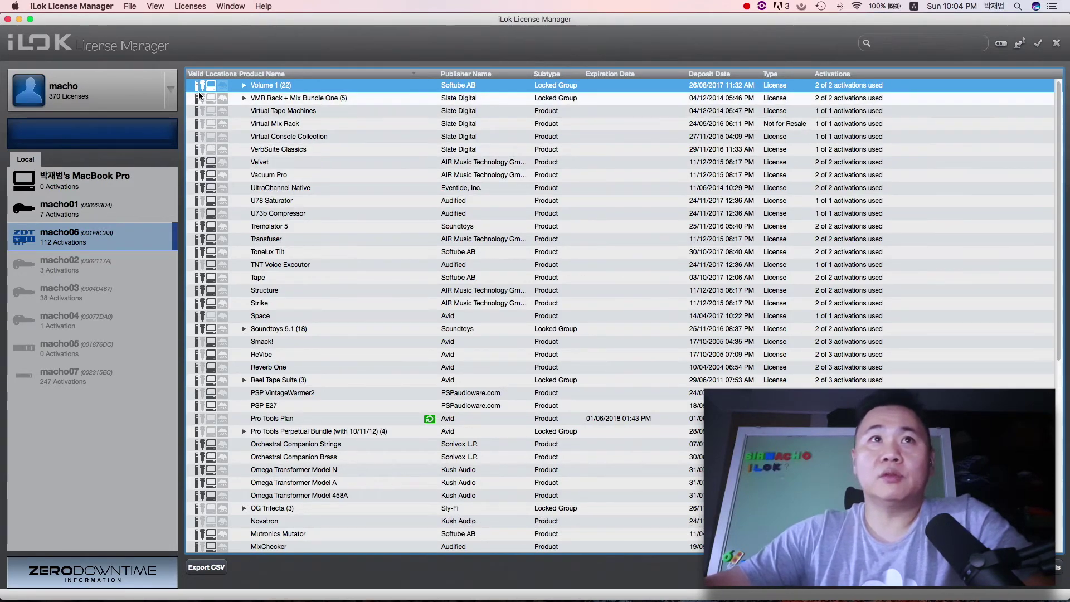
click(223, 98)
click(202, 86)
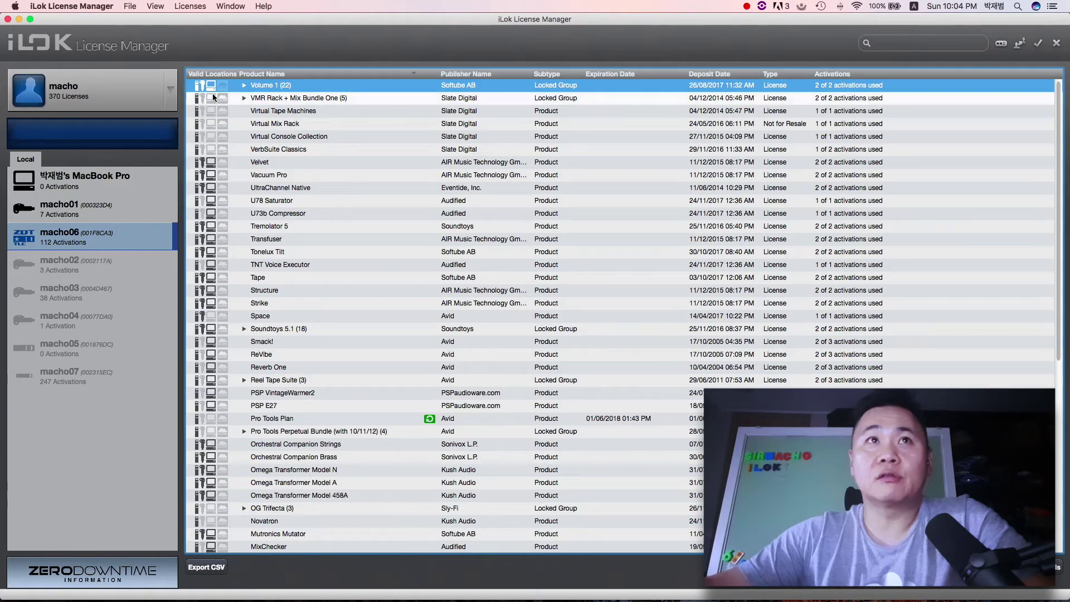
click(209, 98)
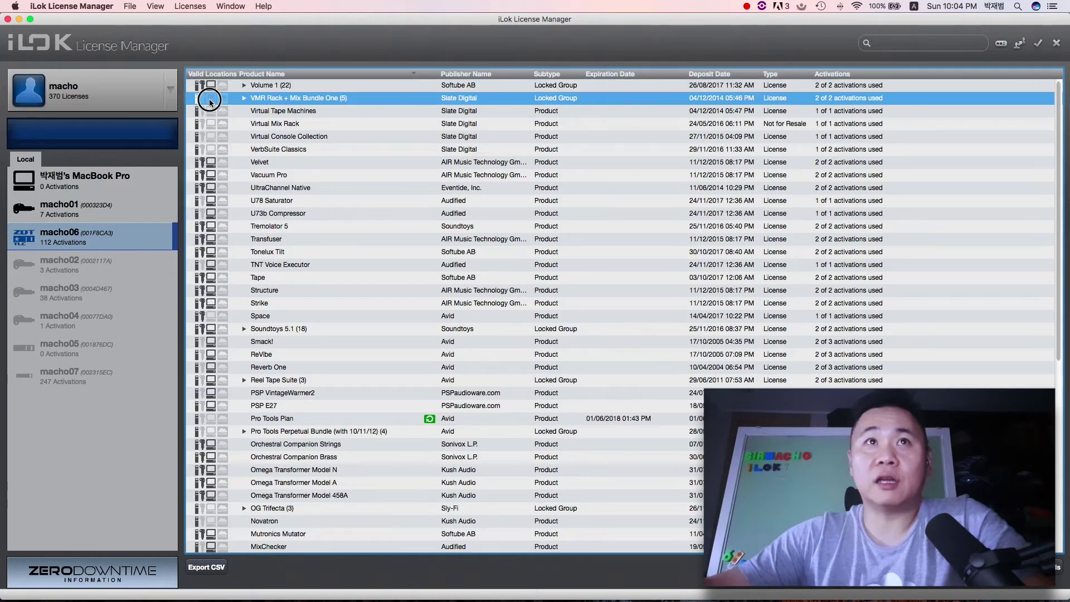
click(243, 99)
click(243, 99)
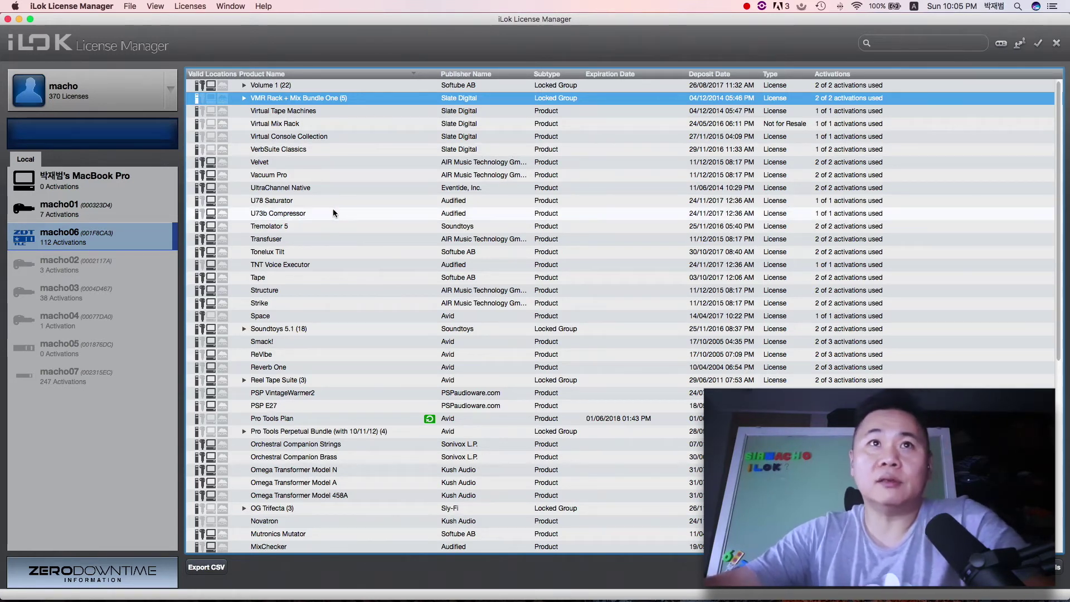
scroll(316, 226, down, 5)
scroll(315, 226, down, 6)
scroll(315, 226, up, 11)
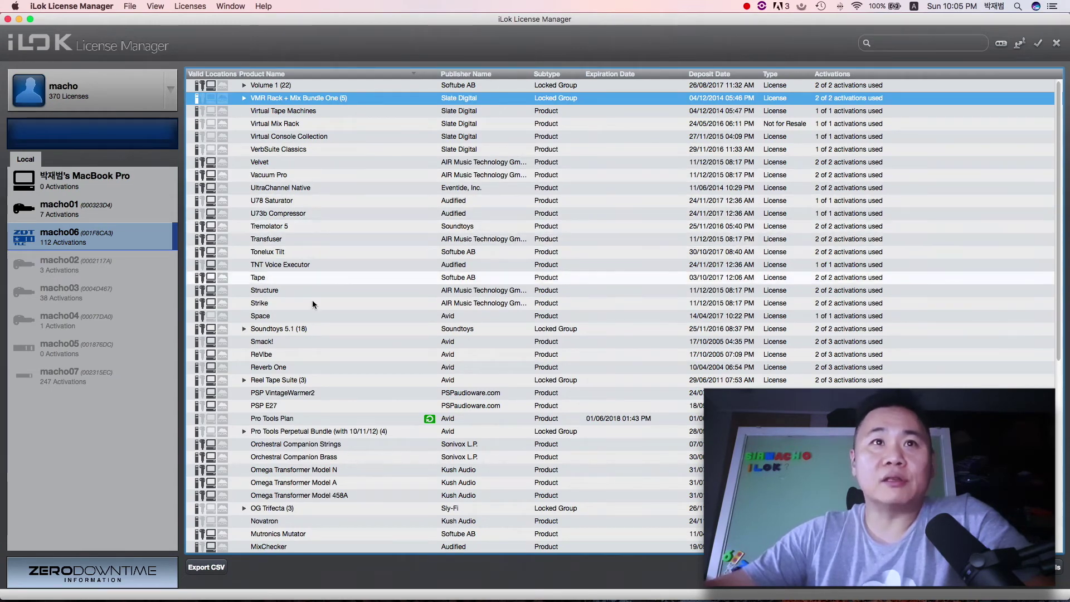
scroll(324, 396, down, 1)
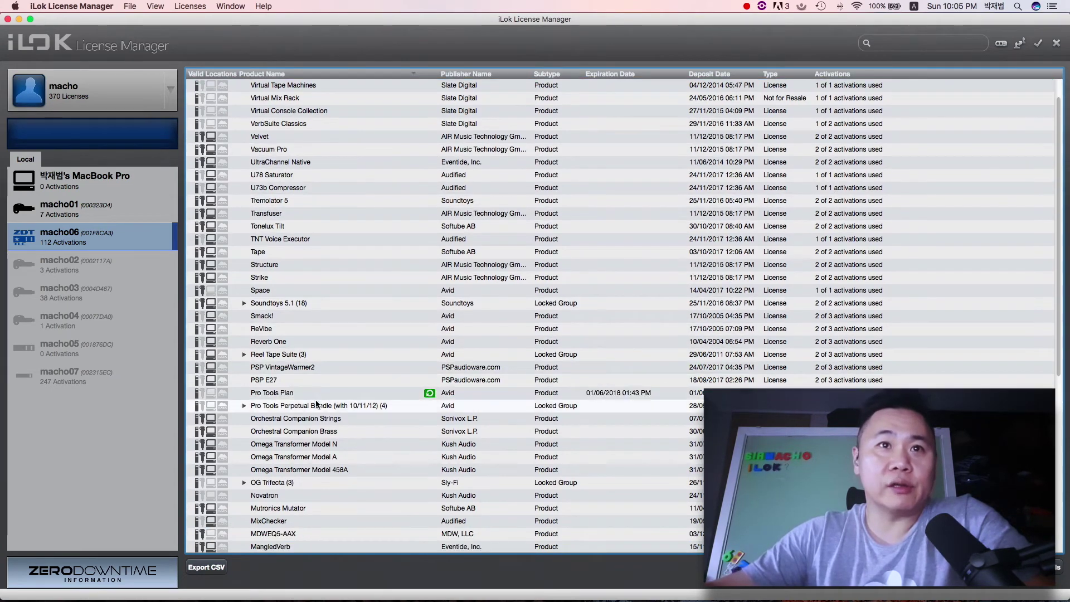
click(274, 406)
Step: Browse macho06's licenses, selecting the Pro Tools Plan and EQuivocate entries
click(278, 394)
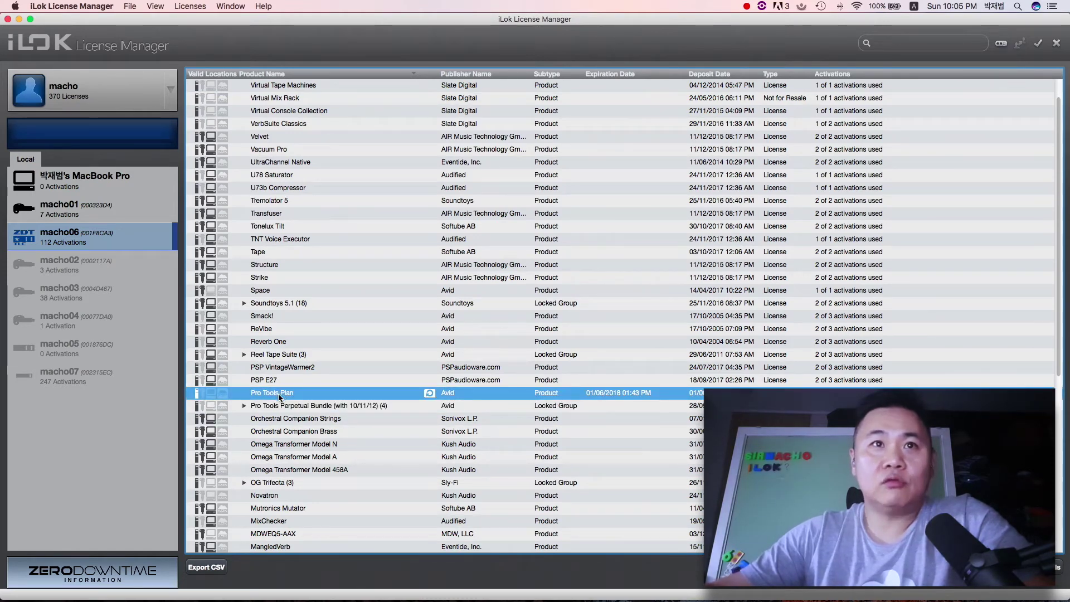
scroll(312, 392, down, 5)
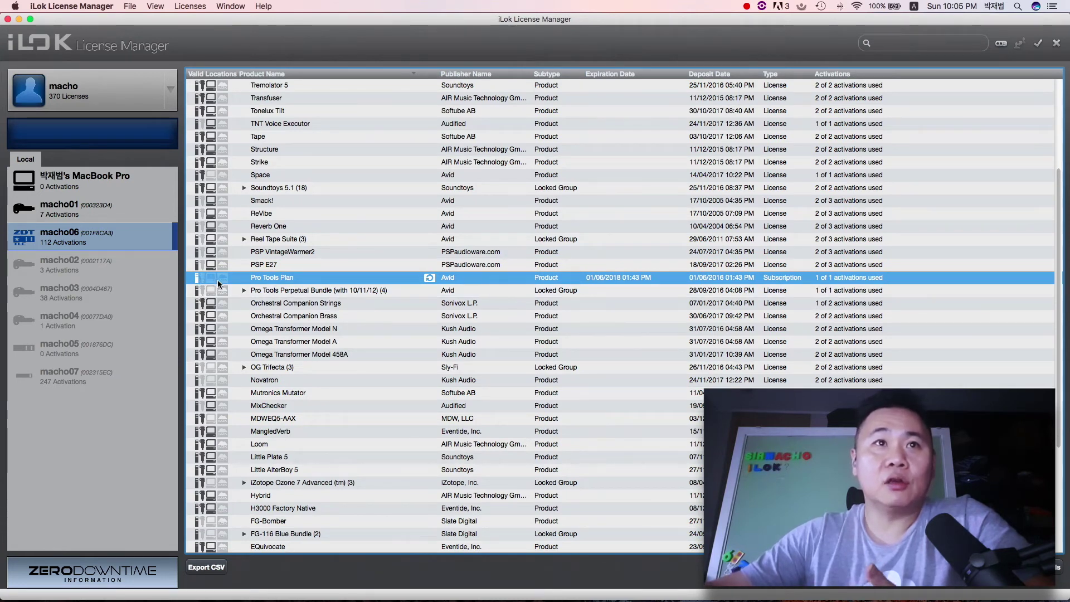
scroll(283, 321, down, 1)
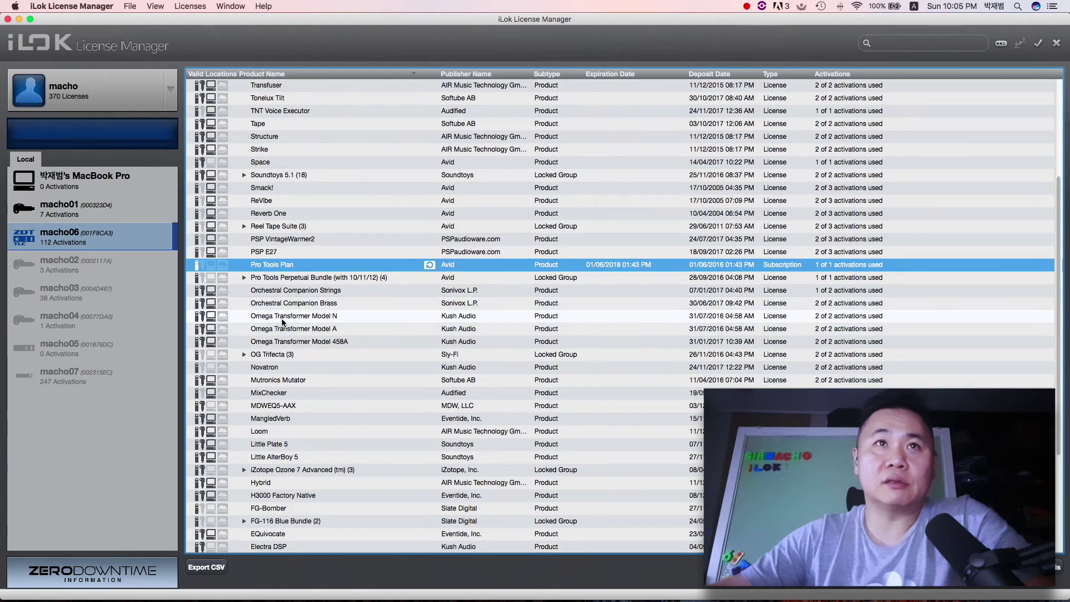
scroll(282, 321, down, 12)
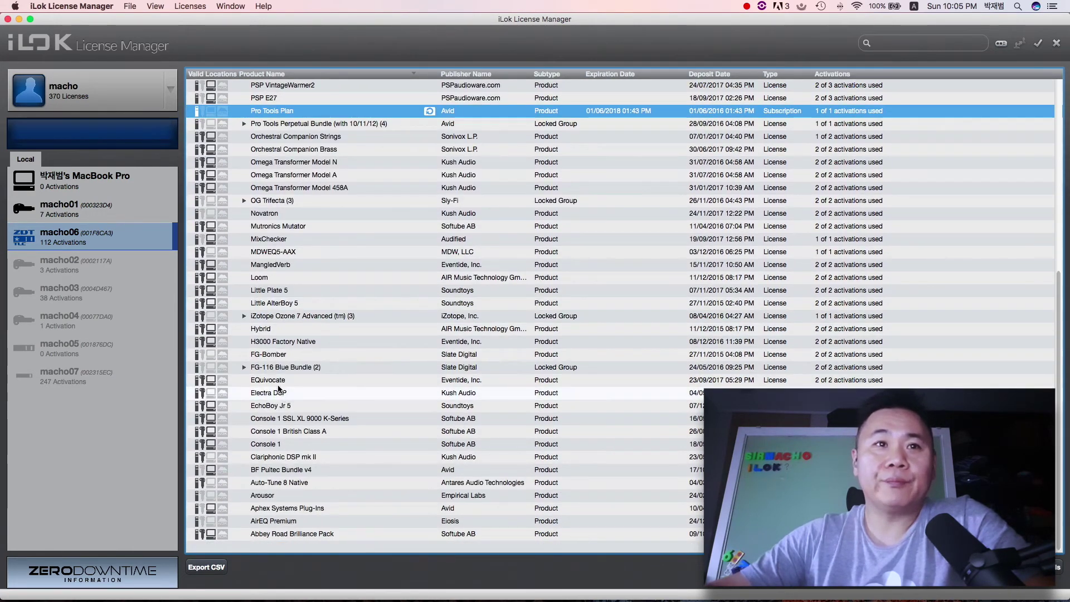
click(209, 381)
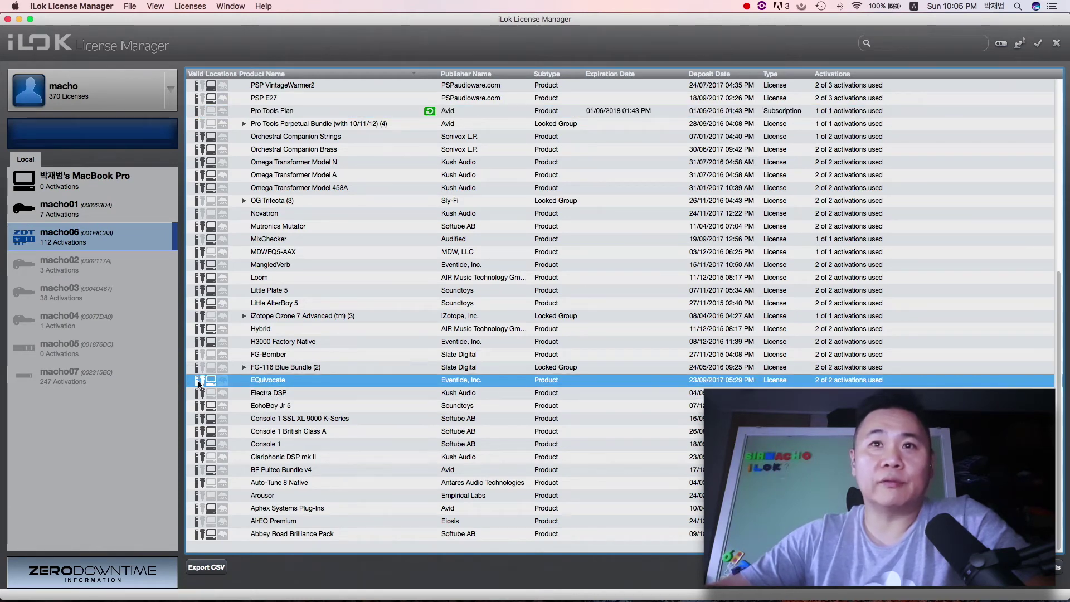
scroll(217, 380, up, 5)
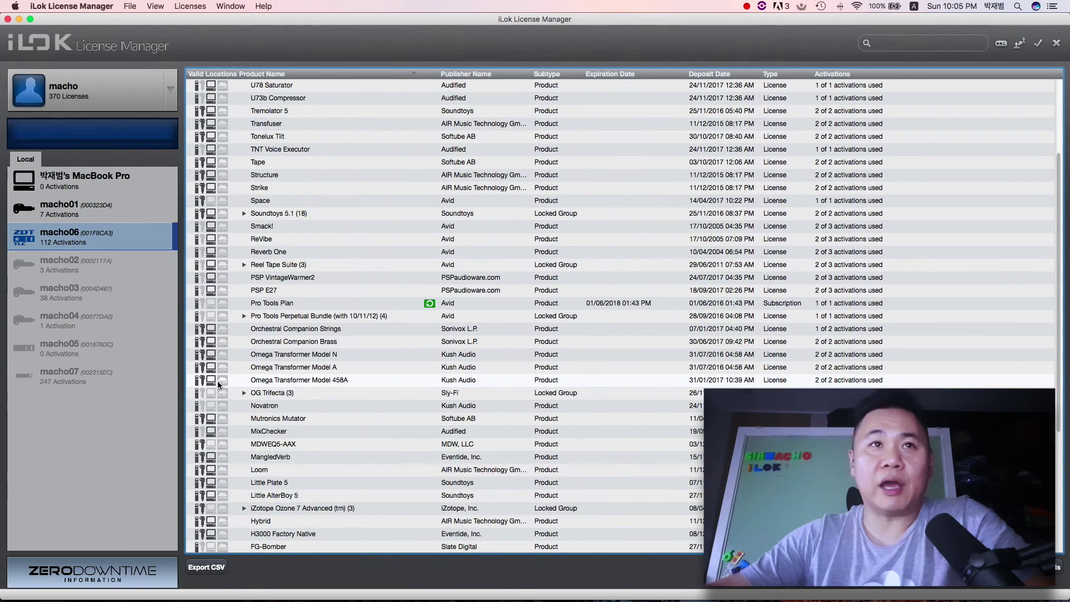
scroll(218, 380, down, 5)
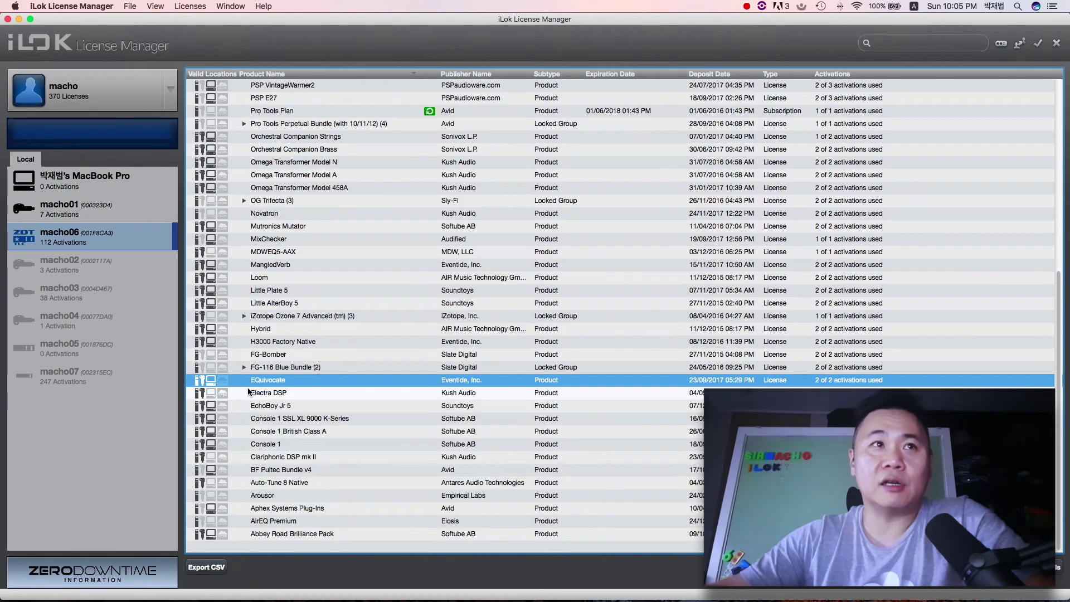
scroll(248, 392, up, 8)
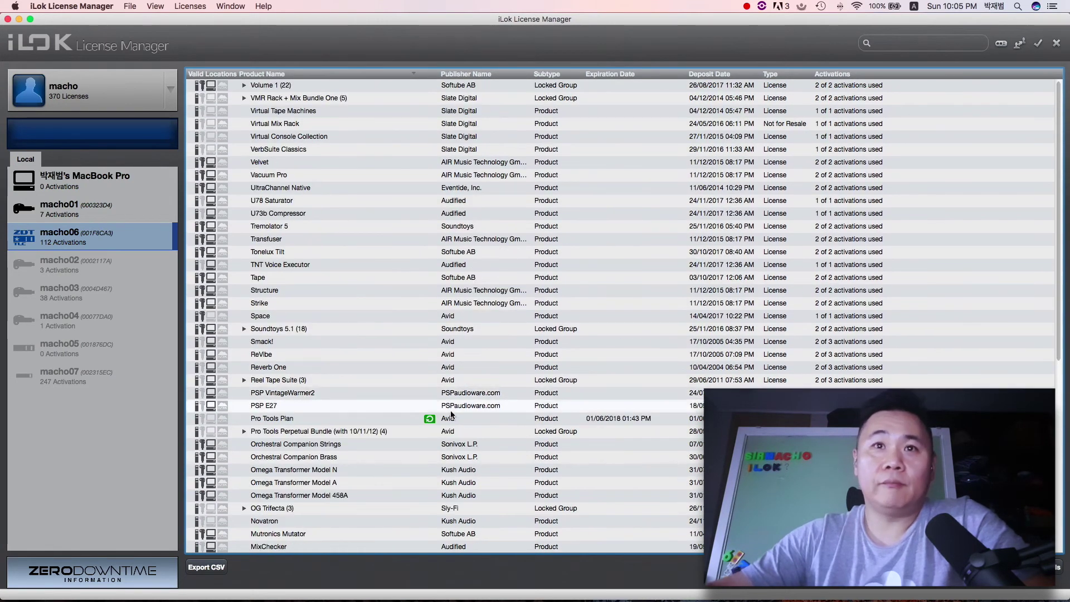
Step: Inspect the Pro Tools Plan subscription expiring 01/06/2018, then show the account's 370 licenses
click(390, 418)
click(454, 422)
key(Down)
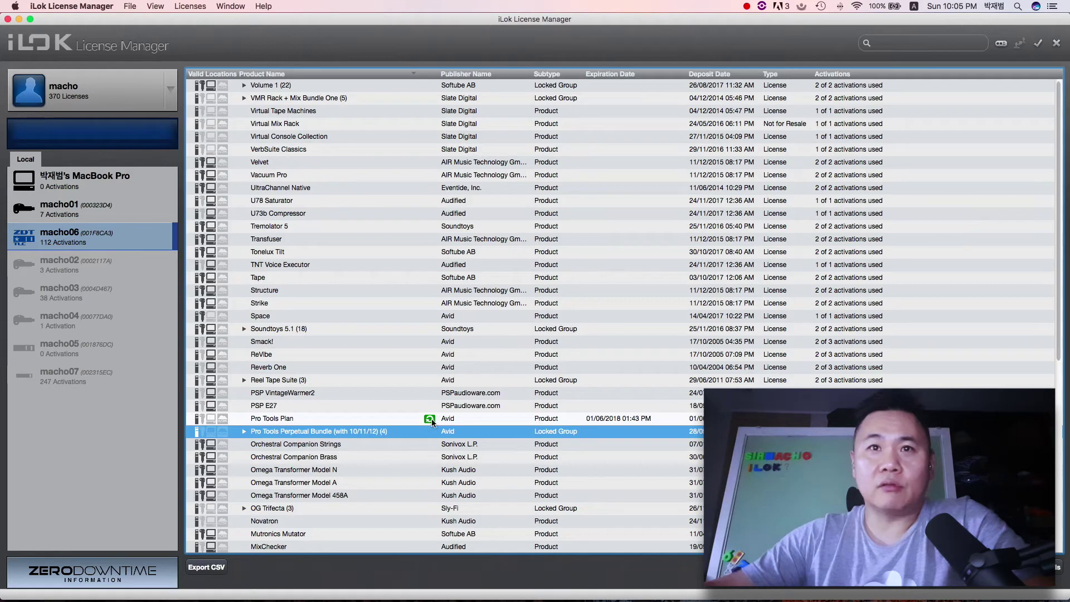
click(438, 422)
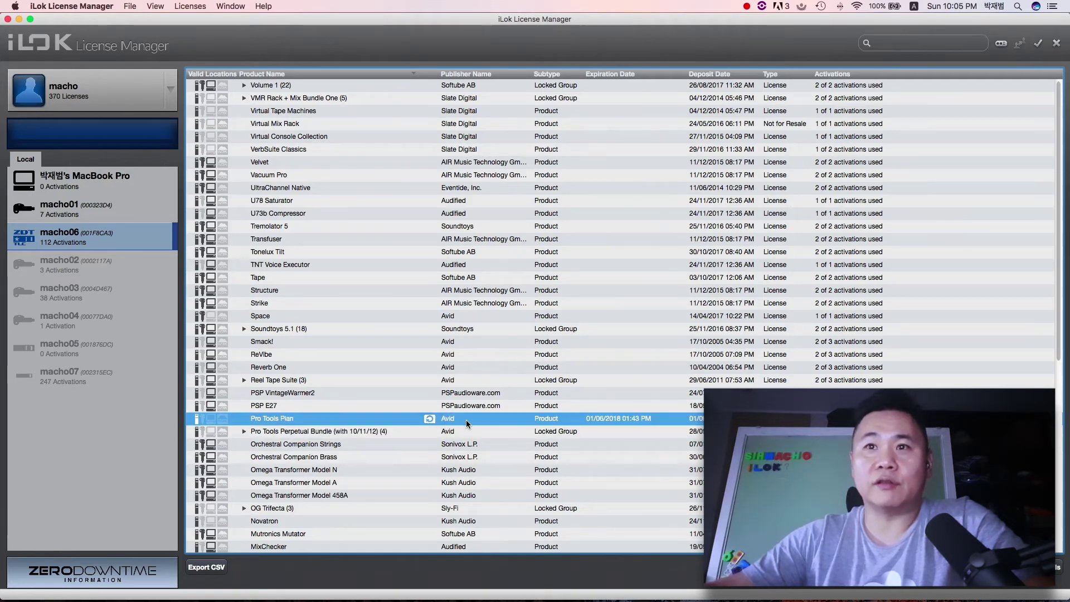
scroll(466, 421, down, 3)
scroll(466, 420, down, 1)
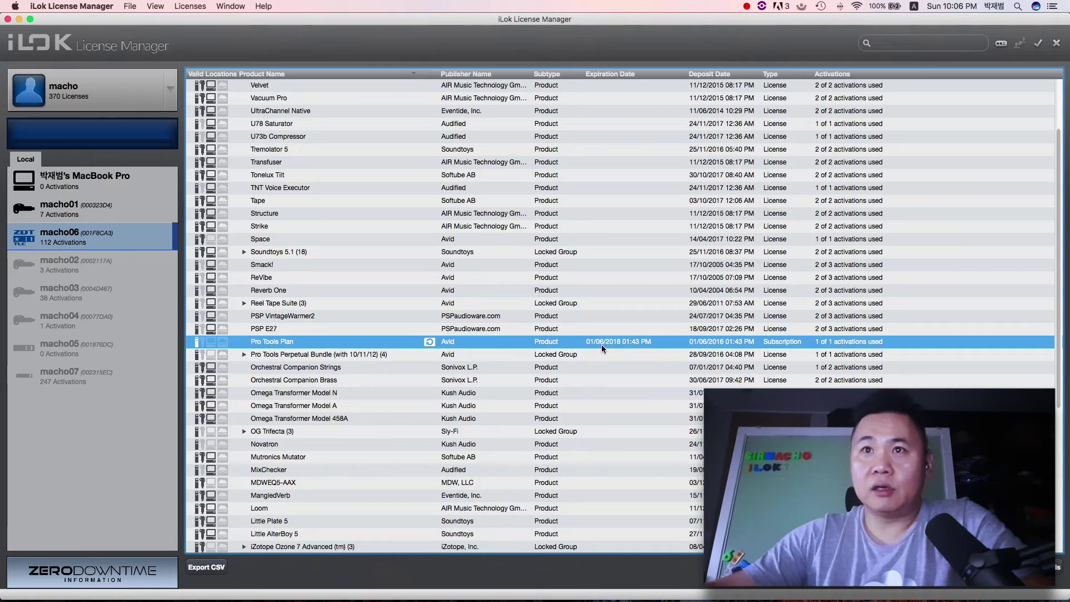
scroll(603, 345, down, 5)
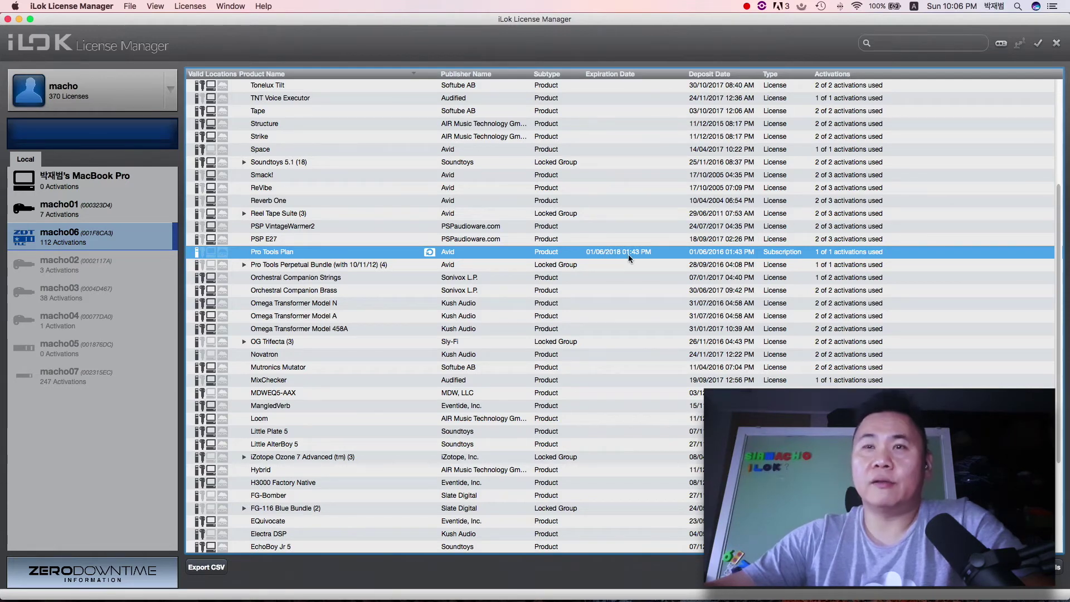
scroll(628, 254, up, 5)
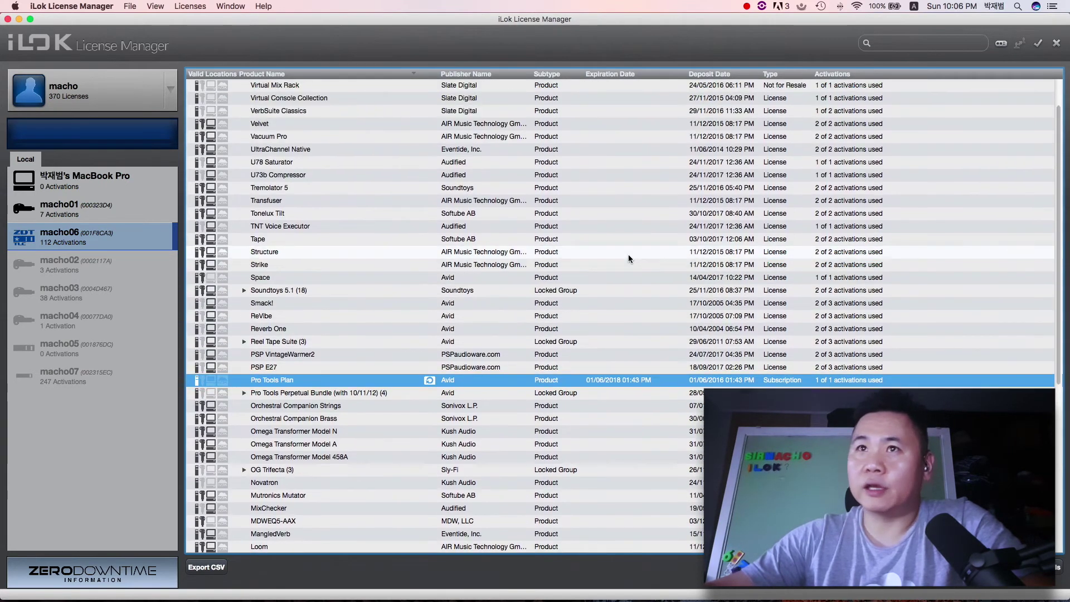
scroll(627, 254, down, 10)
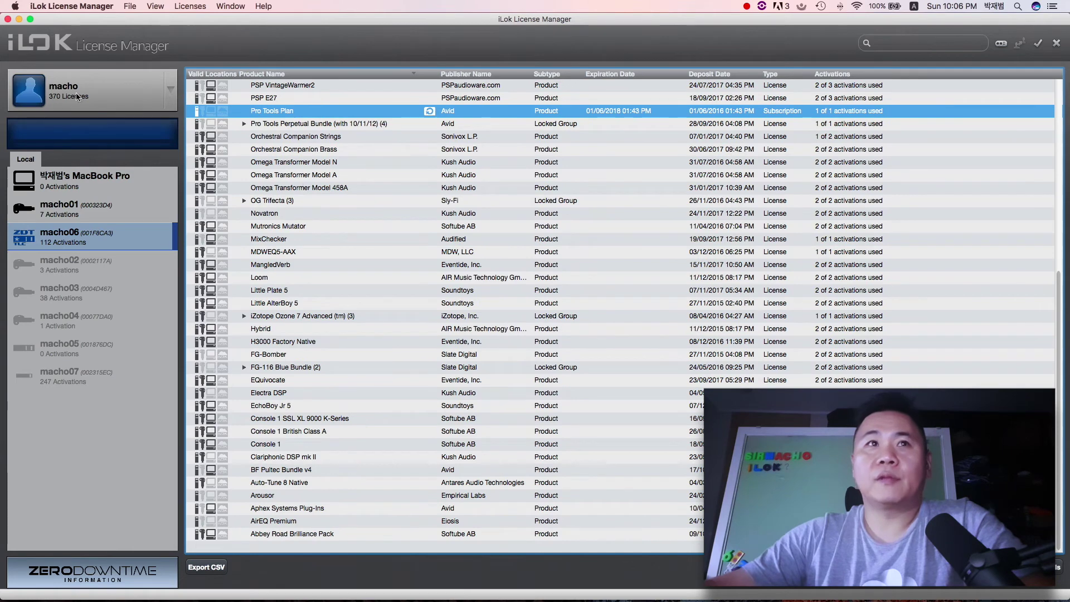
click(78, 98)
scroll(392, 304, down, 10)
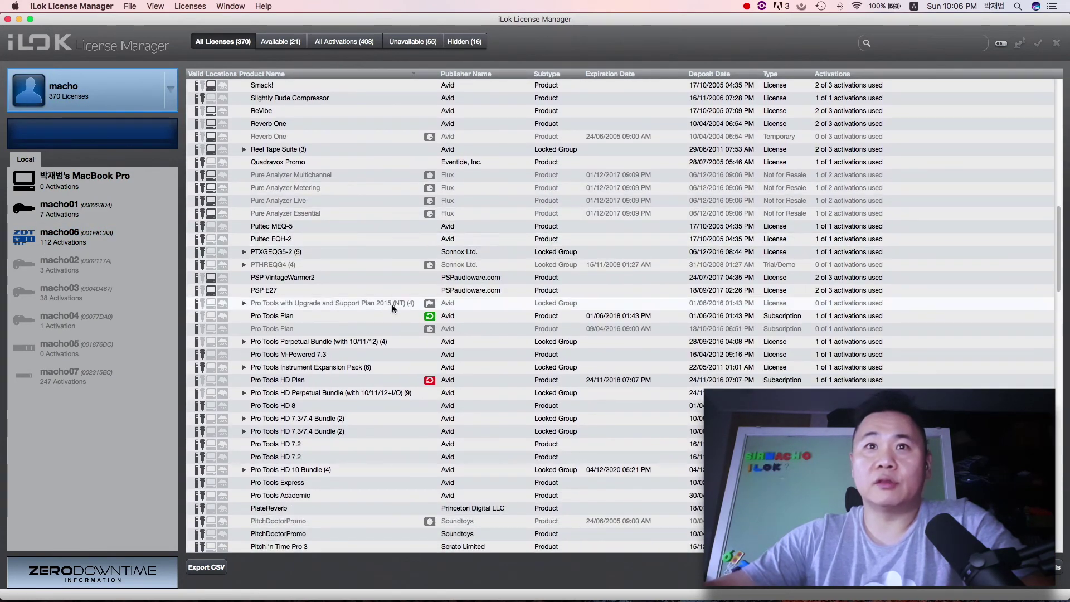
click(359, 312)
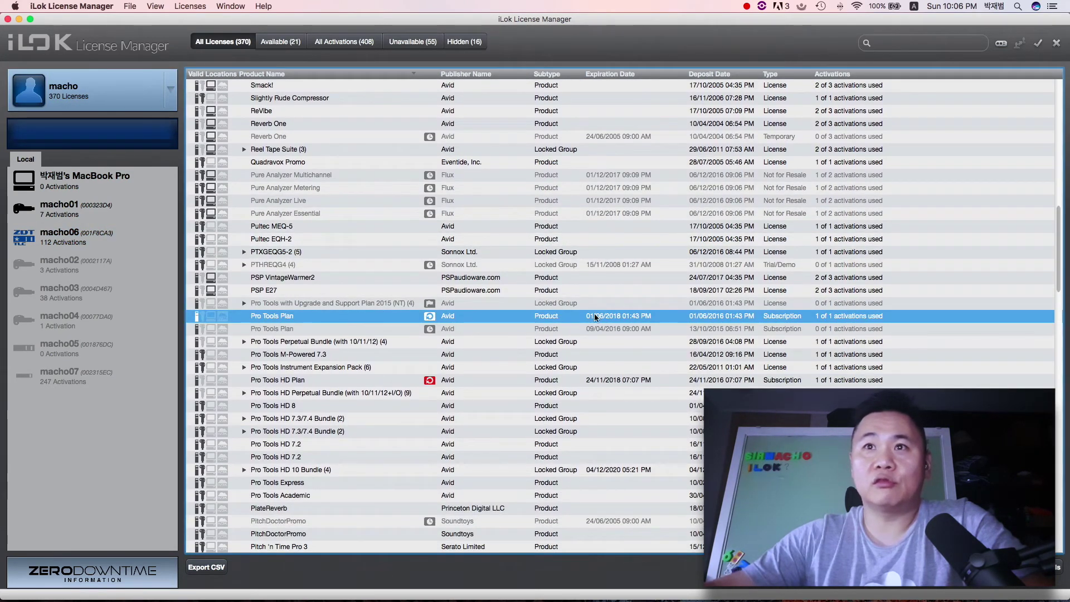
click(371, 381)
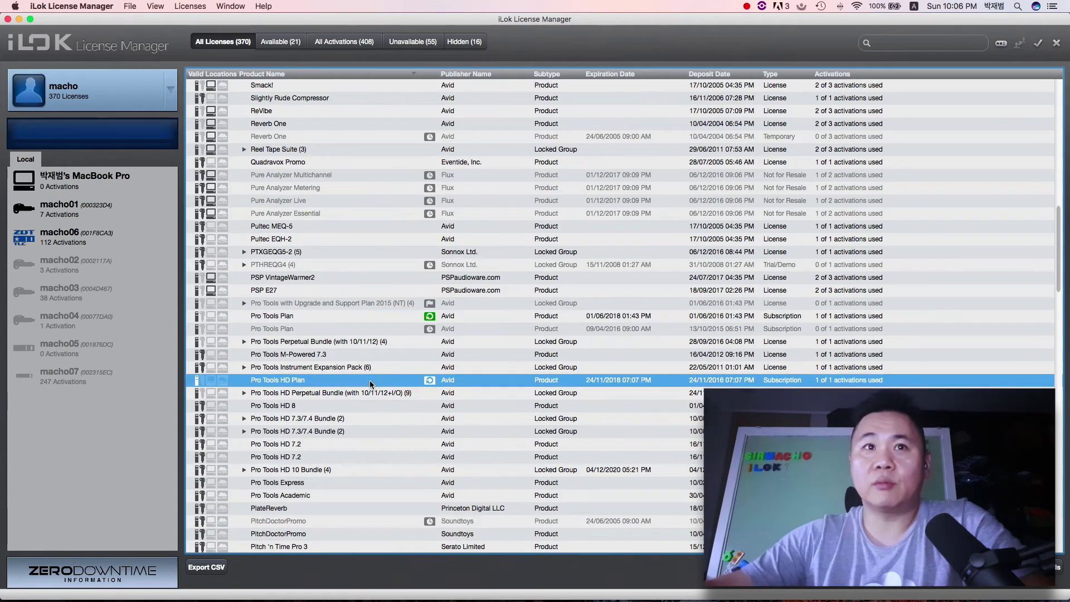
scroll(370, 380, down, 1)
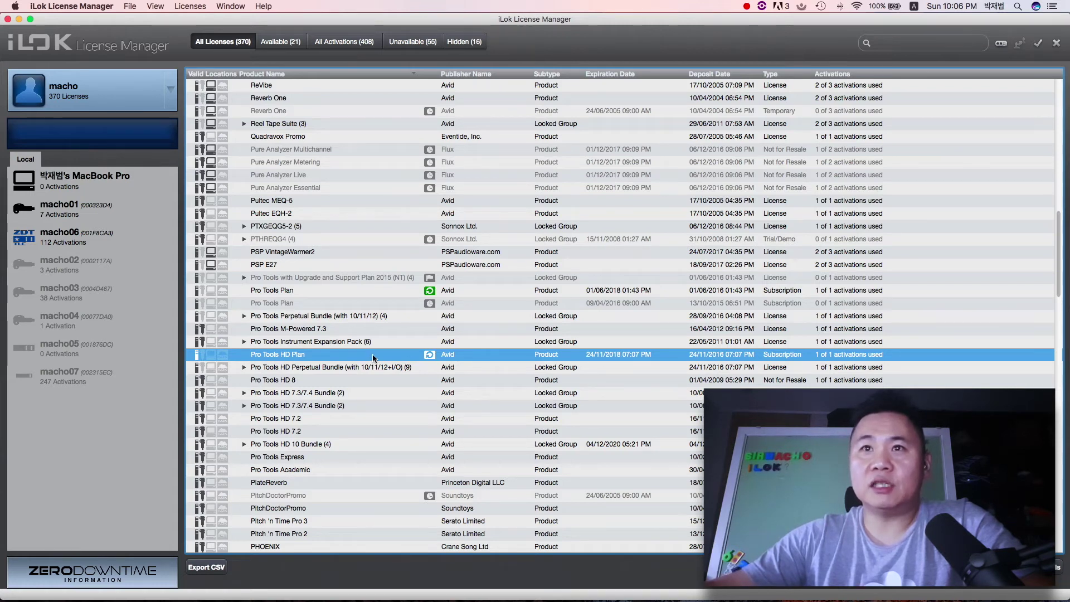
click(384, 301)
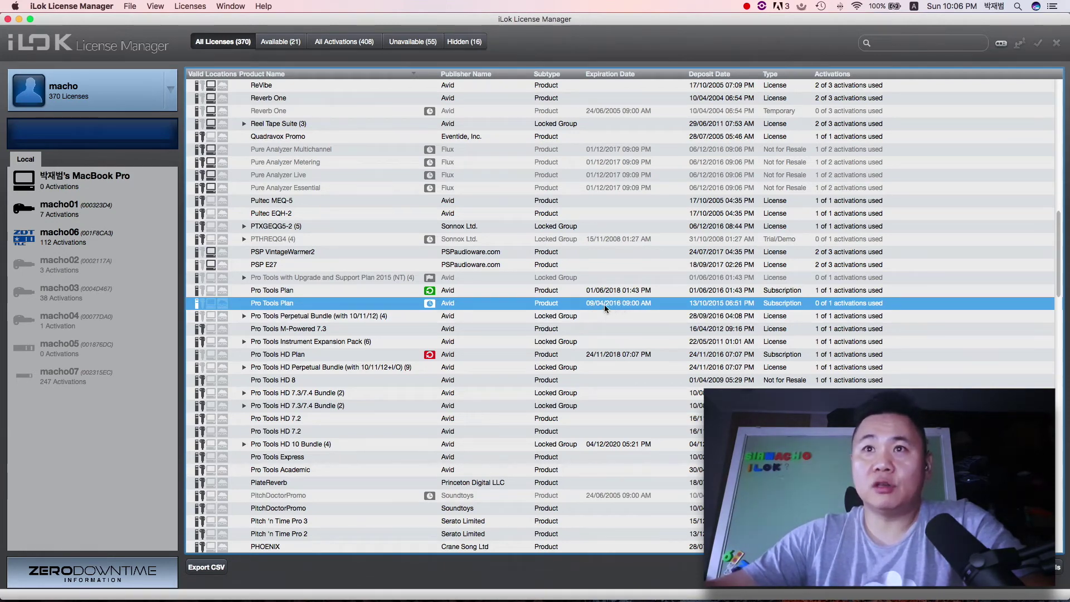
click(428, 292)
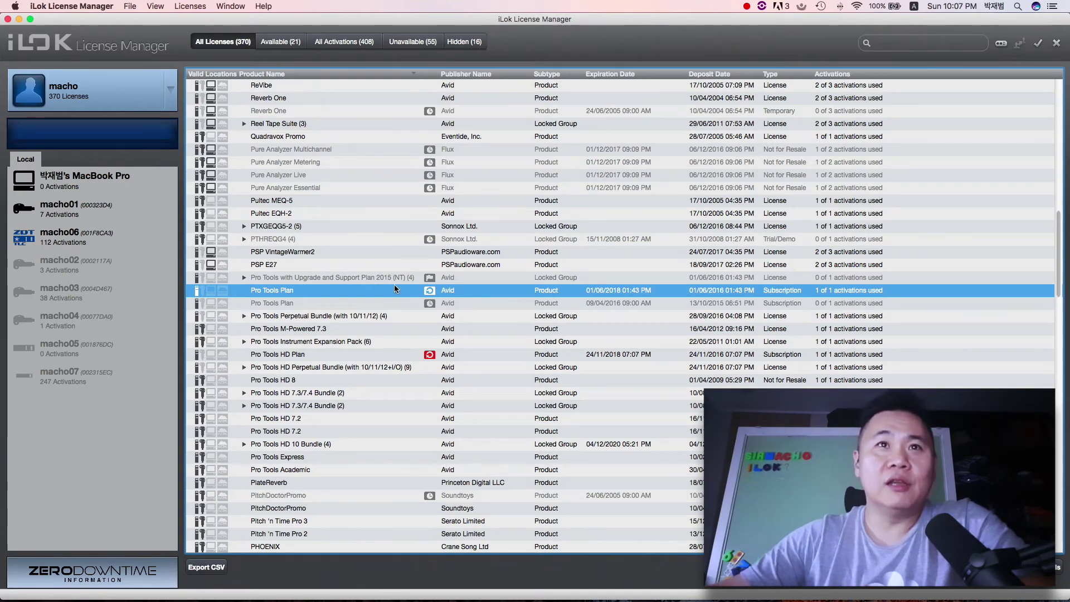
mouse_move(438, 290)
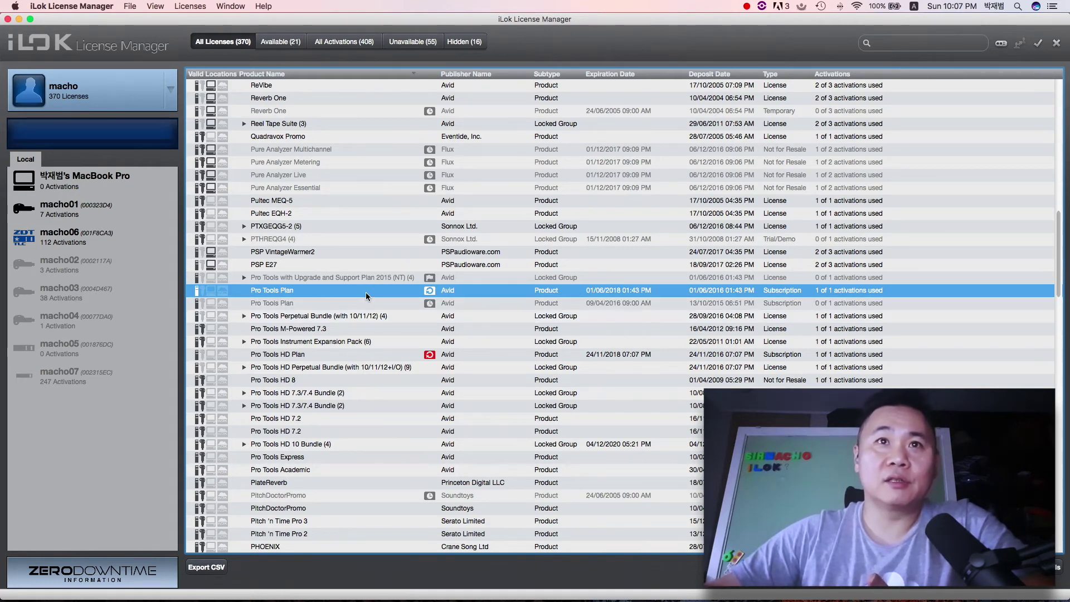
click(364, 355)
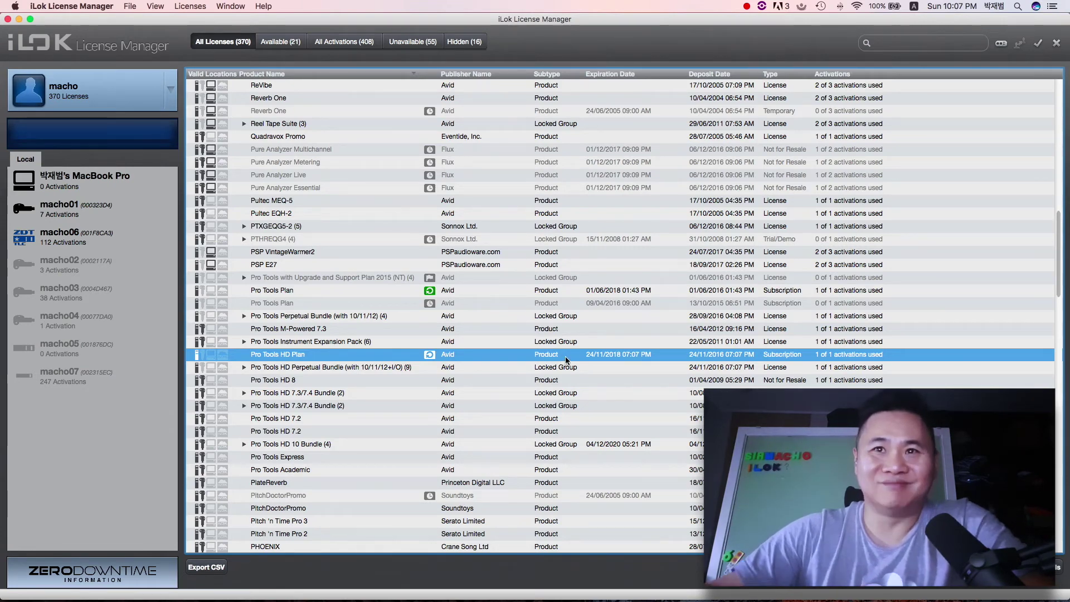
scroll(566, 353, down, 2)
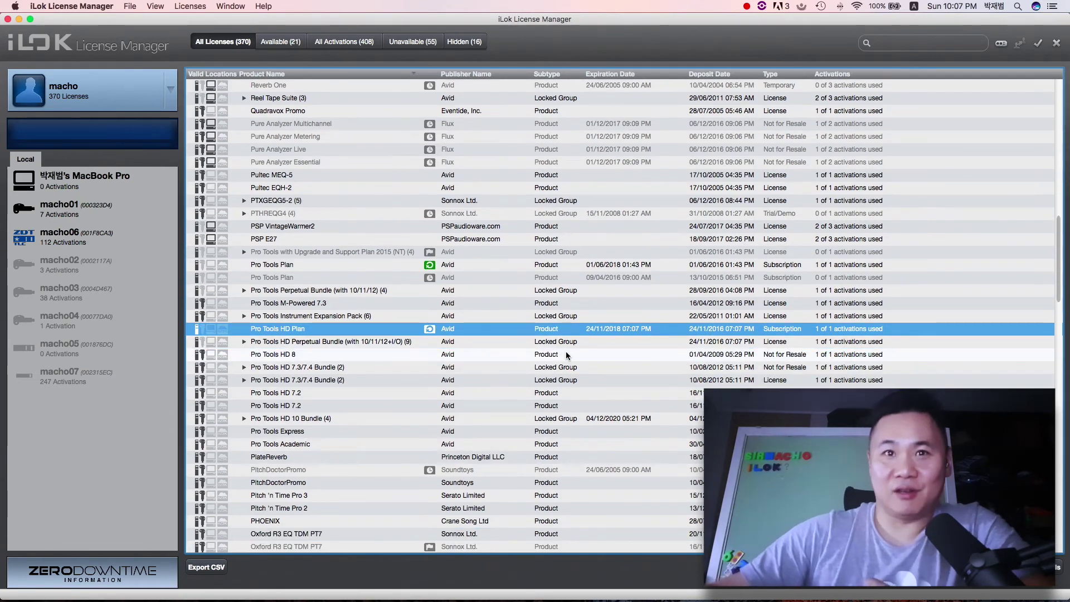
scroll(566, 351, down, 3)
click(417, 433)
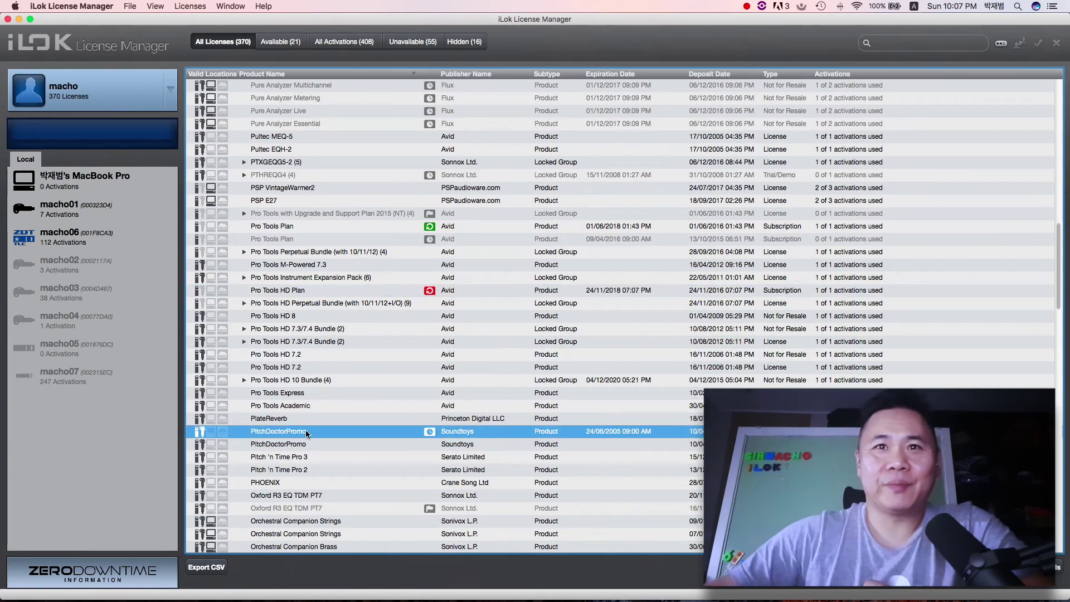
scroll(269, 435, down, 1)
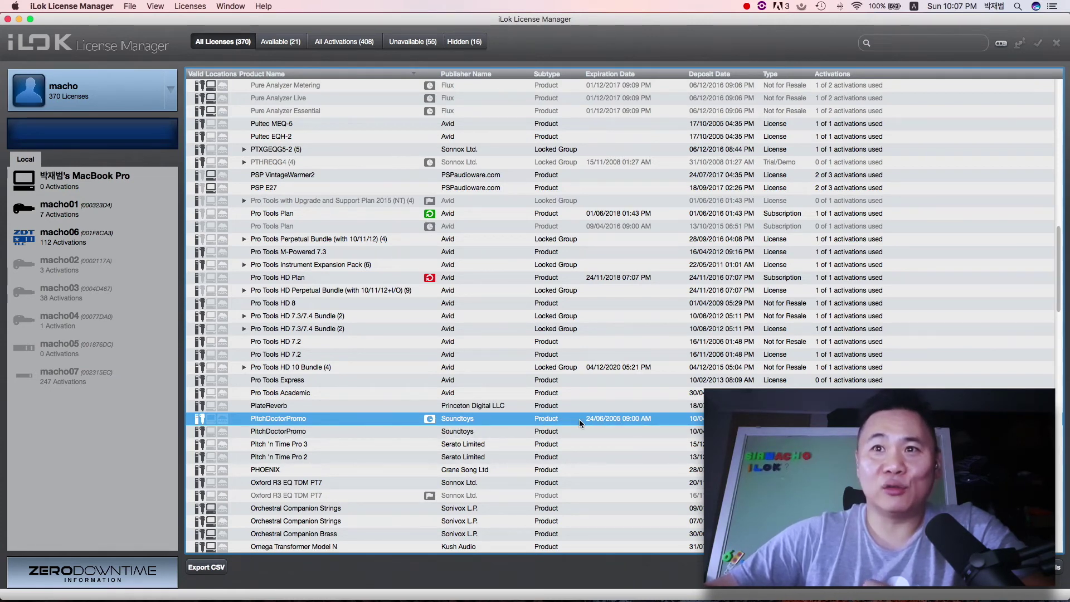
scroll(593, 423, down, 3)
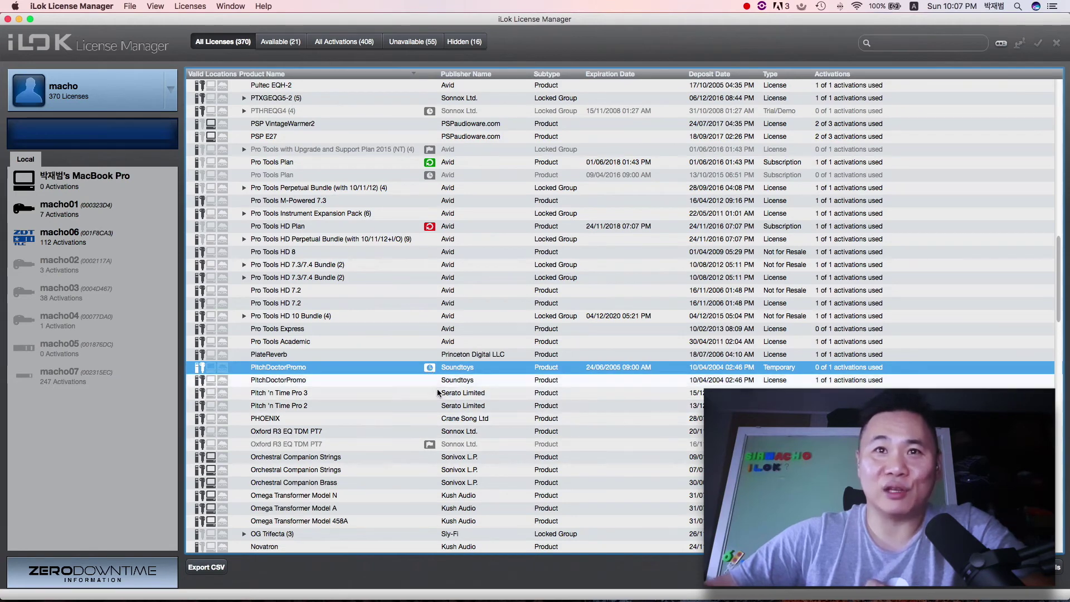
click(384, 444)
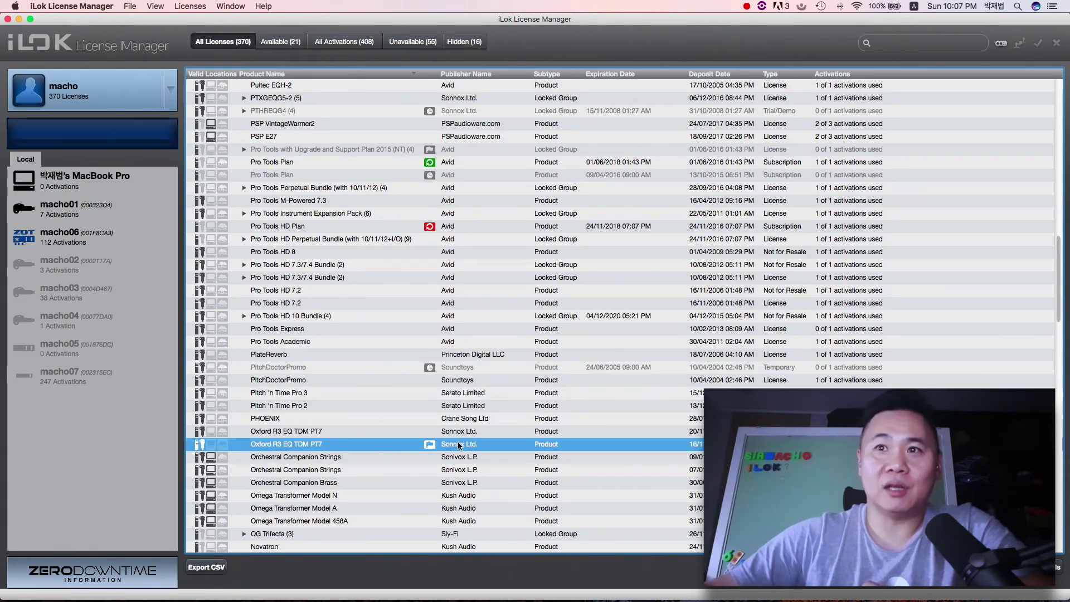
scroll(469, 444, down, 2)
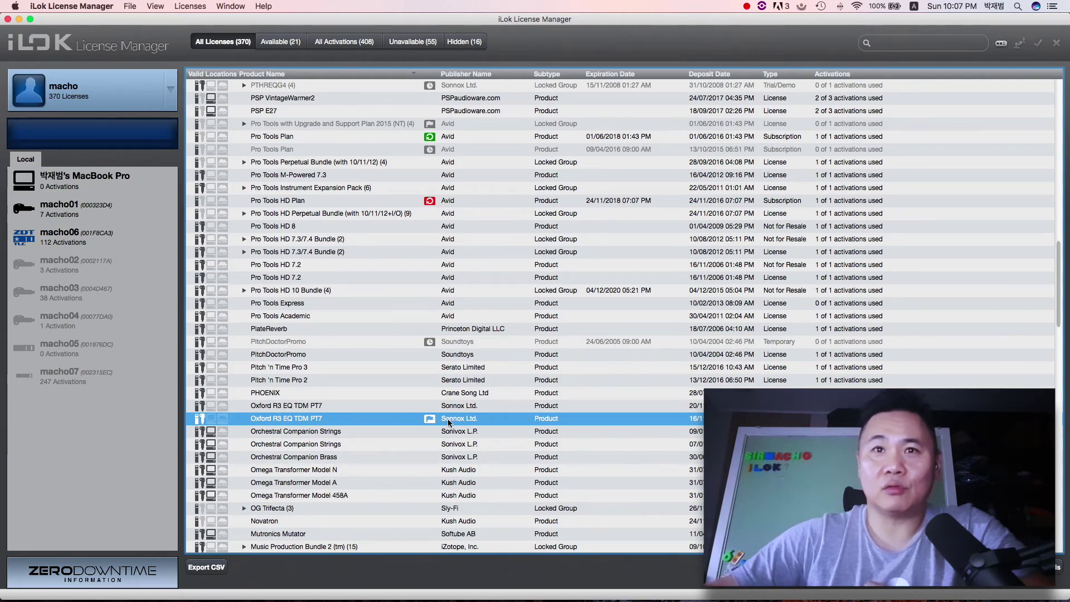
scroll(430, 419, up, 3)
scroll(430, 419, up, 2)
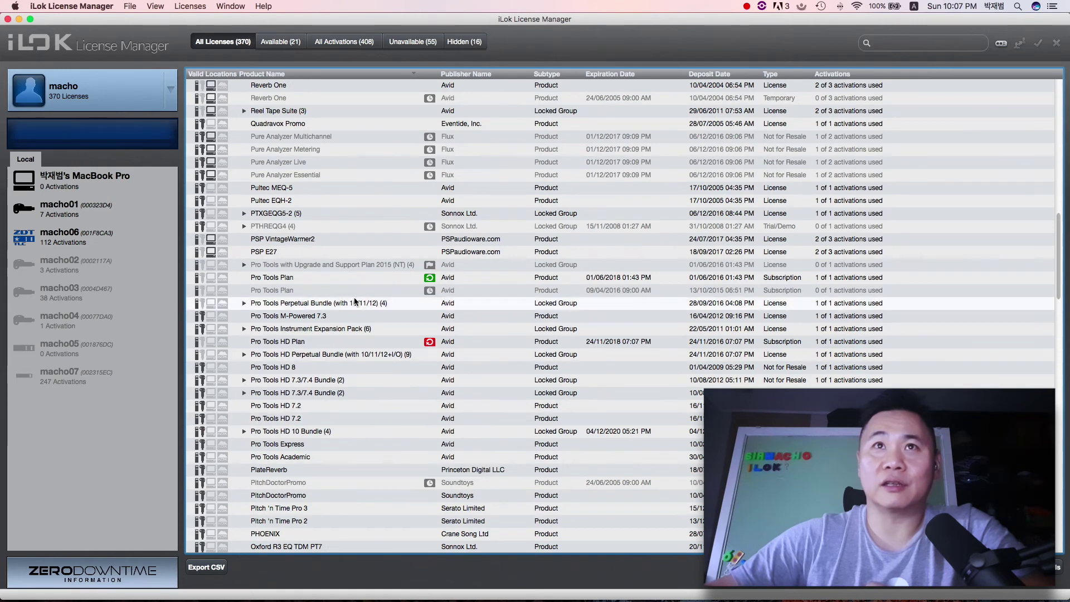
click(380, 266)
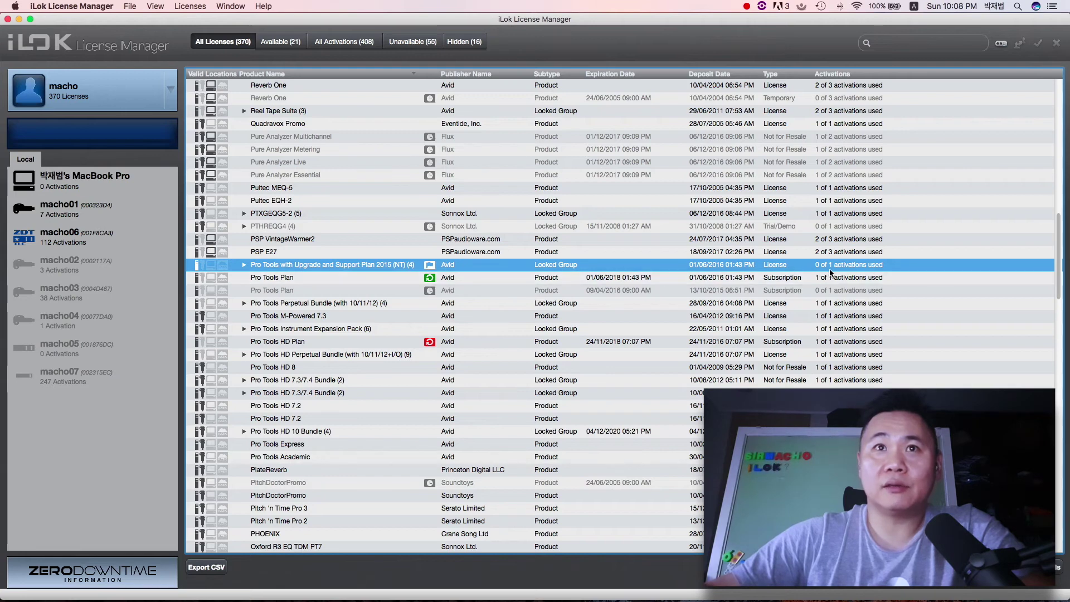
click(243, 265)
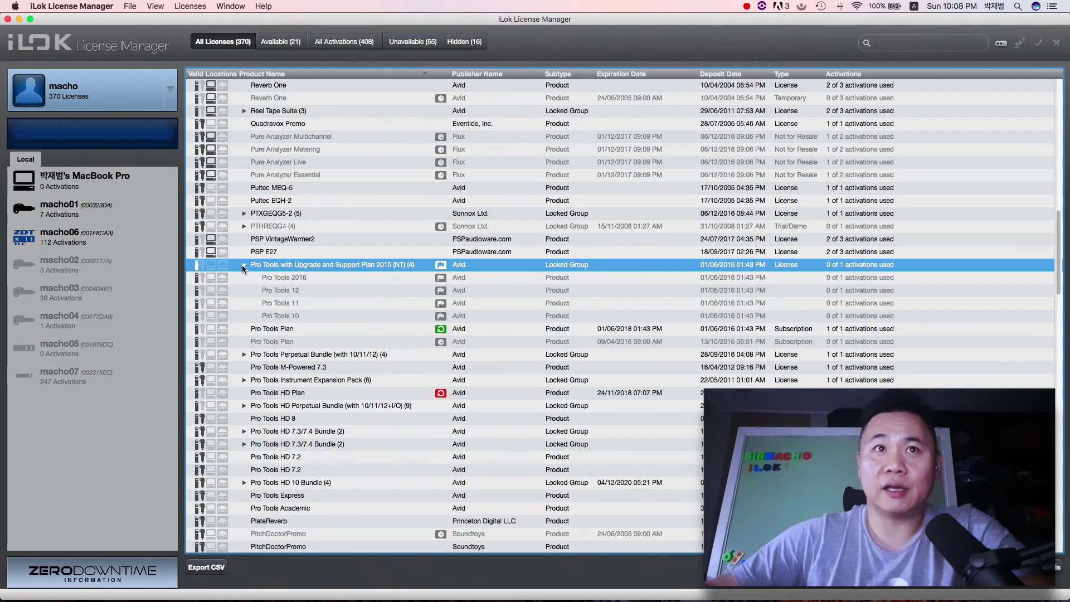
click(300, 280)
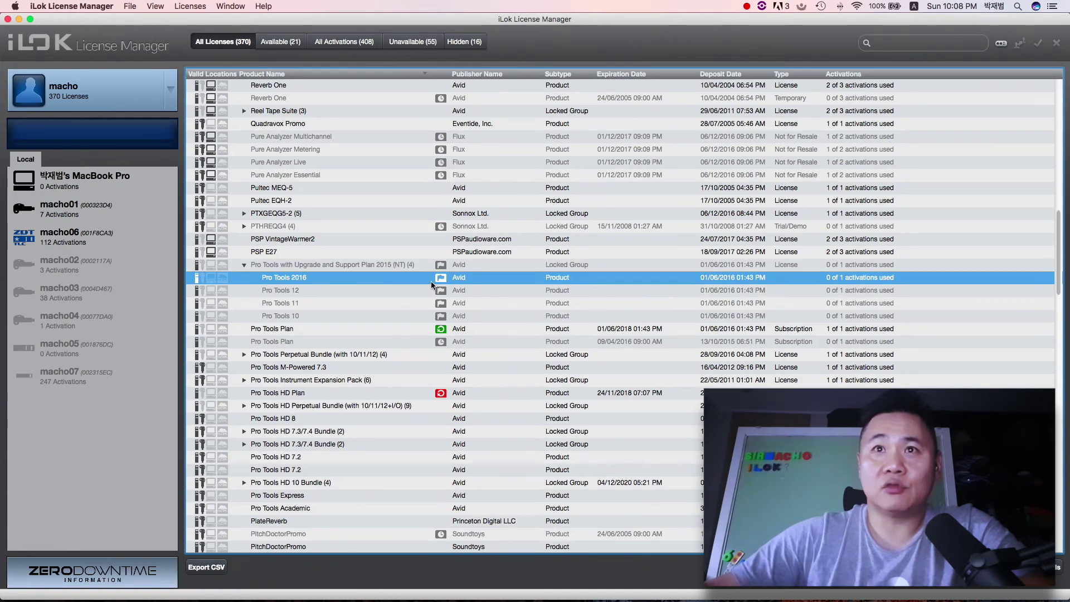
click(443, 266)
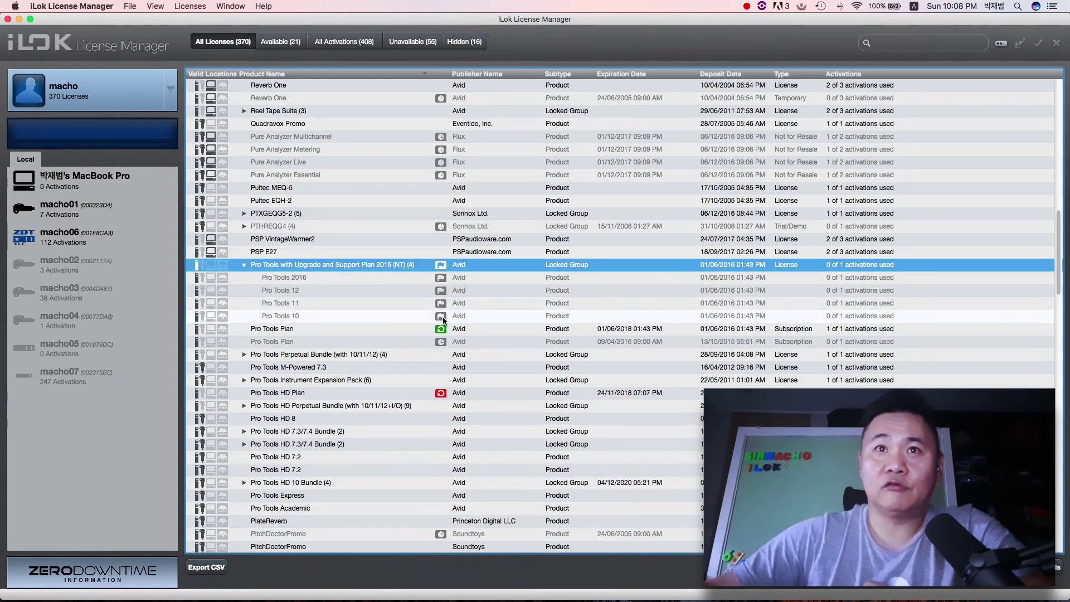
click(340, 316)
scroll(337, 279, up, 2)
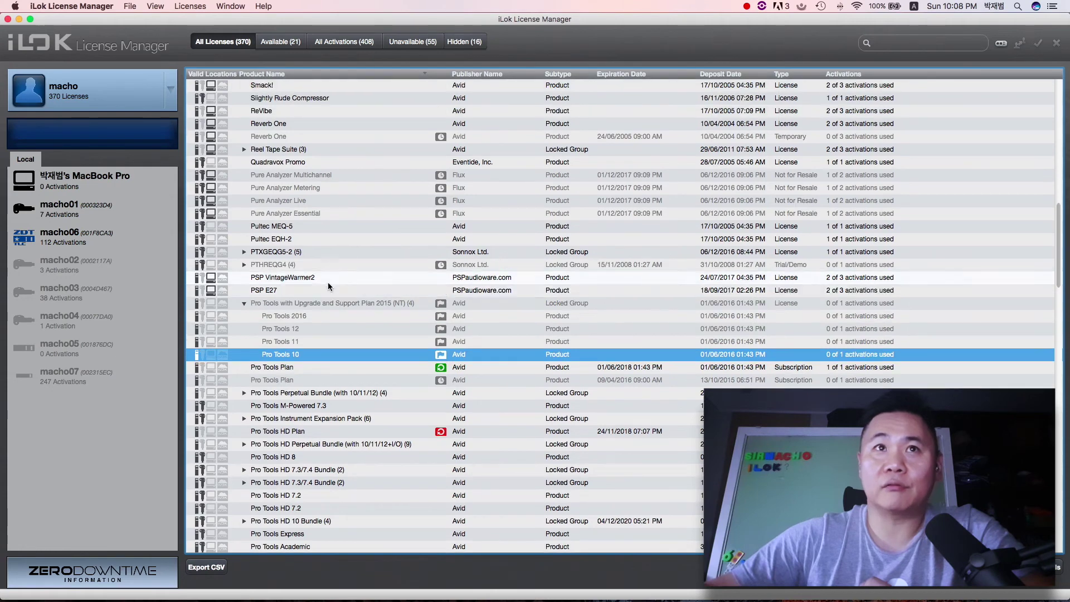
click(278, 263)
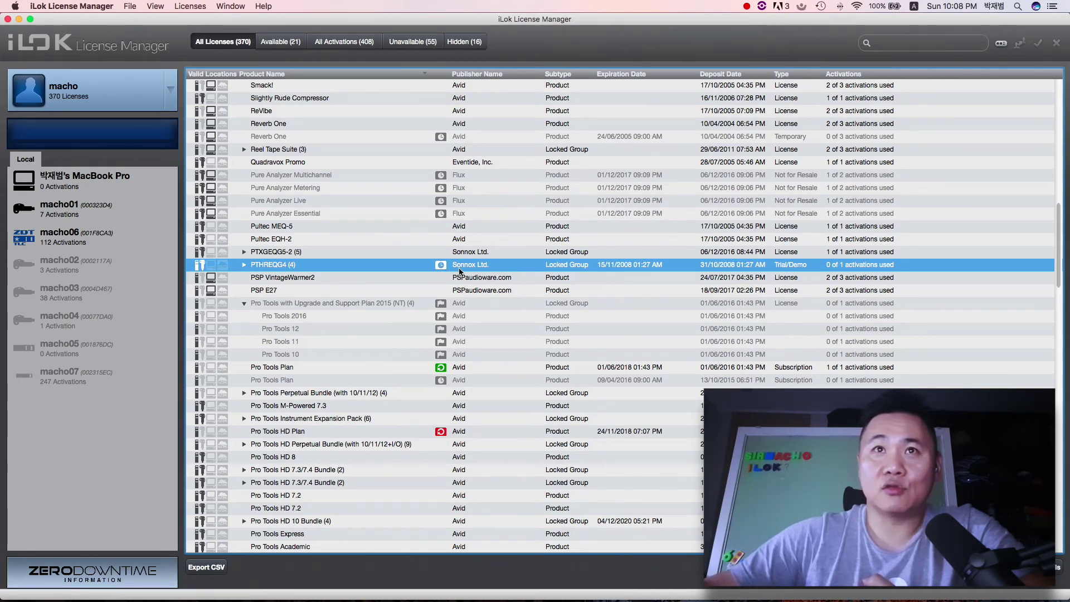
click(462, 175)
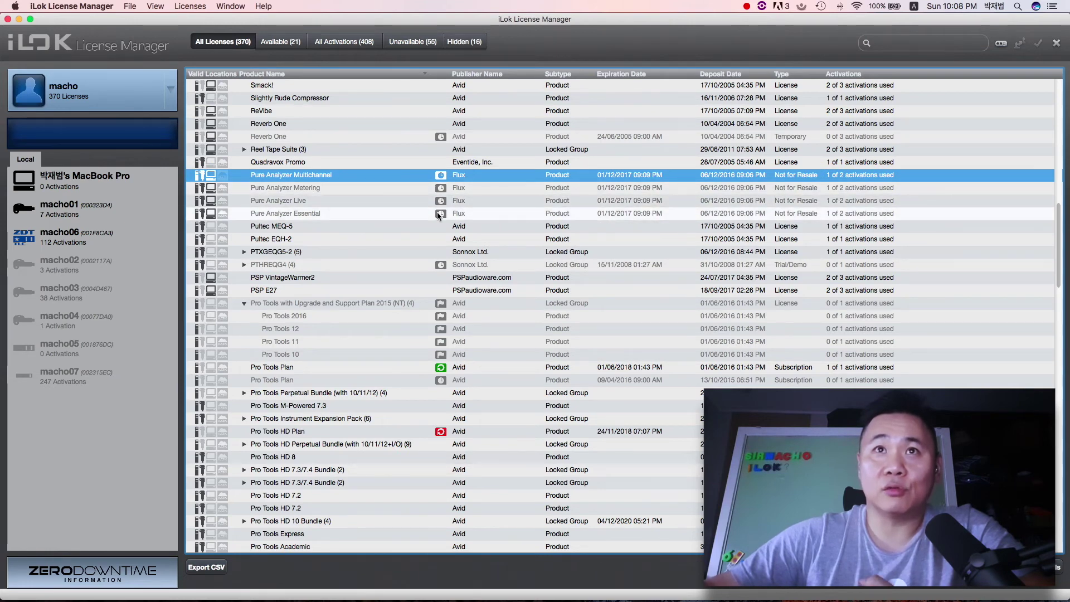
click(501, 137)
scroll(549, 198, up, 3)
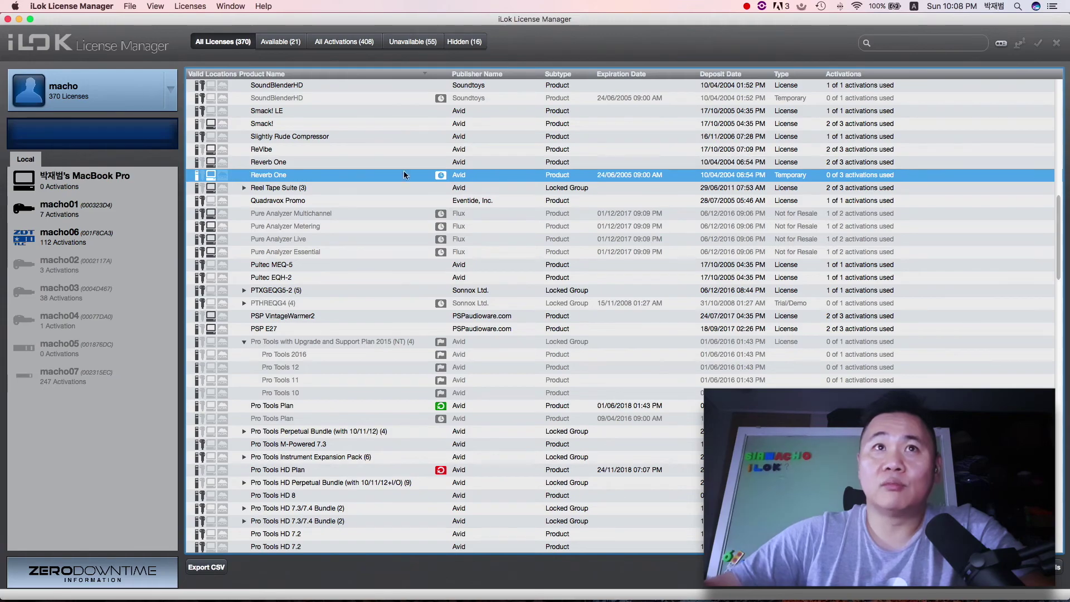
scroll(685, 173, up, 20)
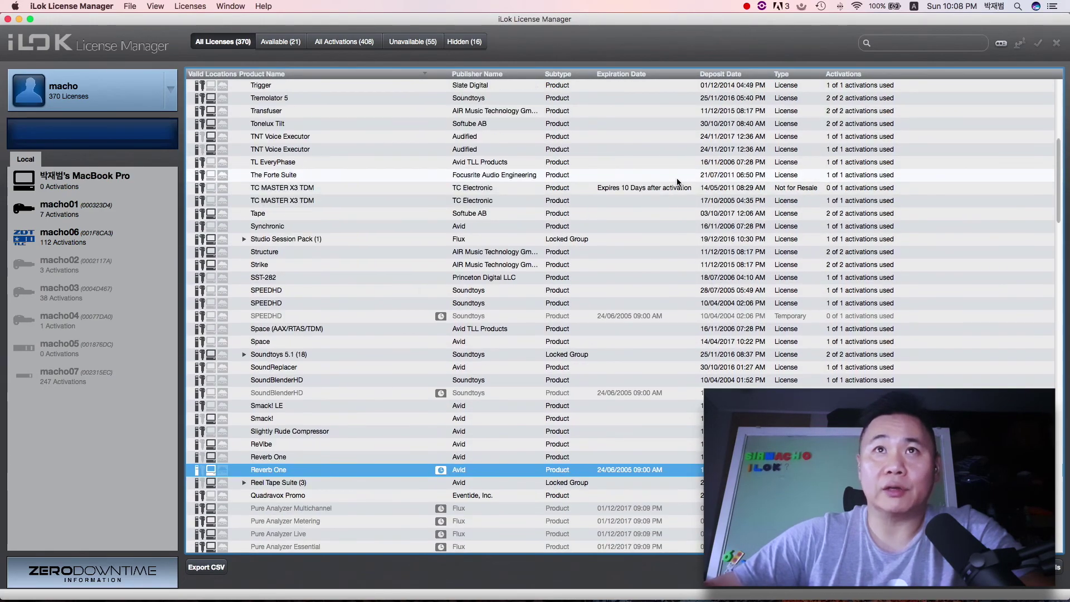
scroll(676, 183, up, 6)
scroll(677, 181, down, 20)
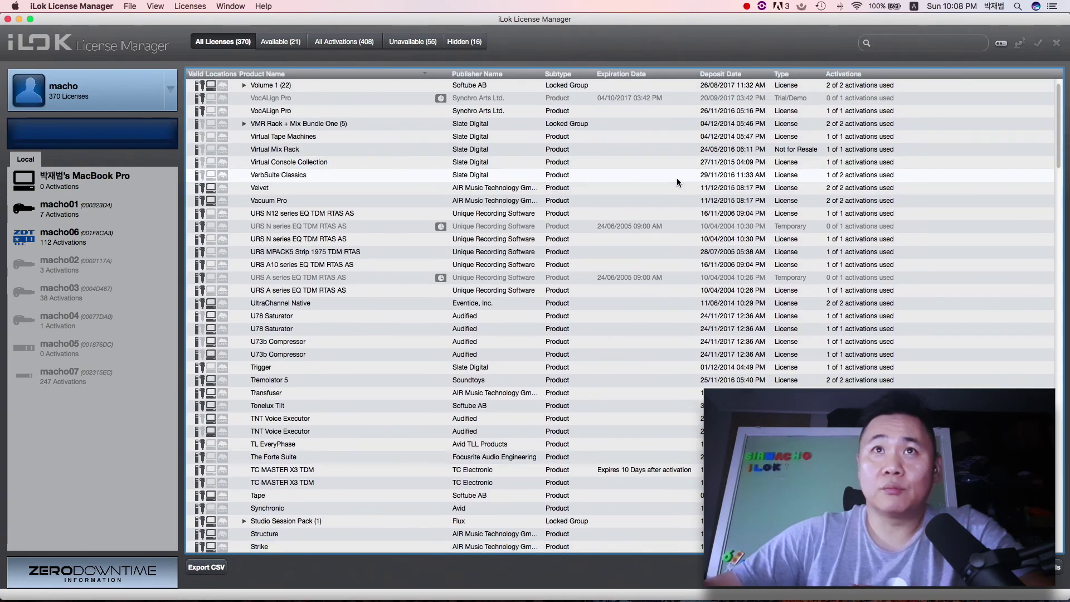
scroll(676, 182, down, 5)
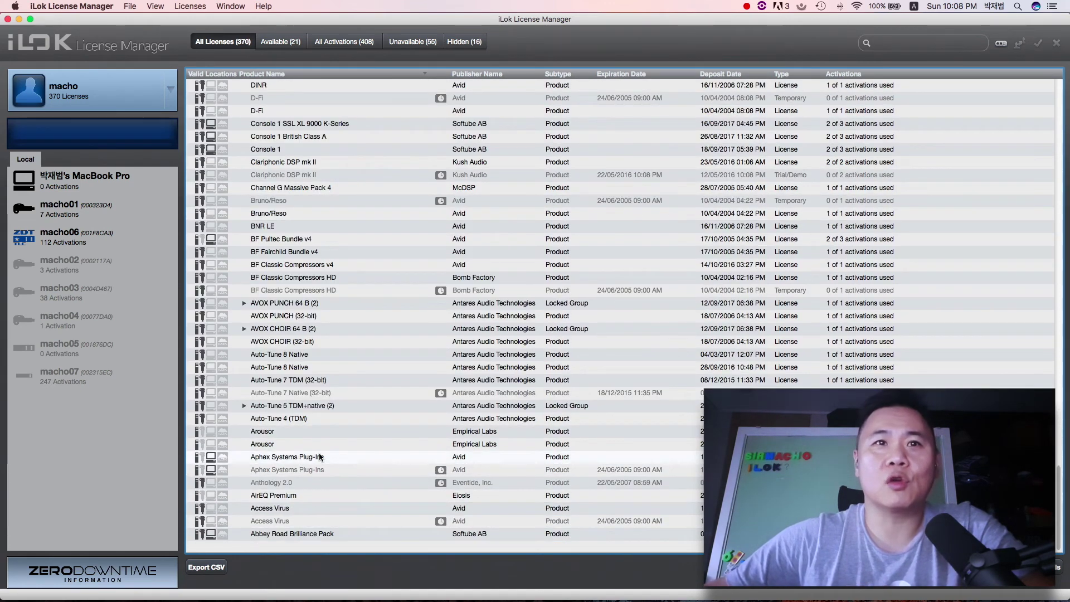
click(335, 482)
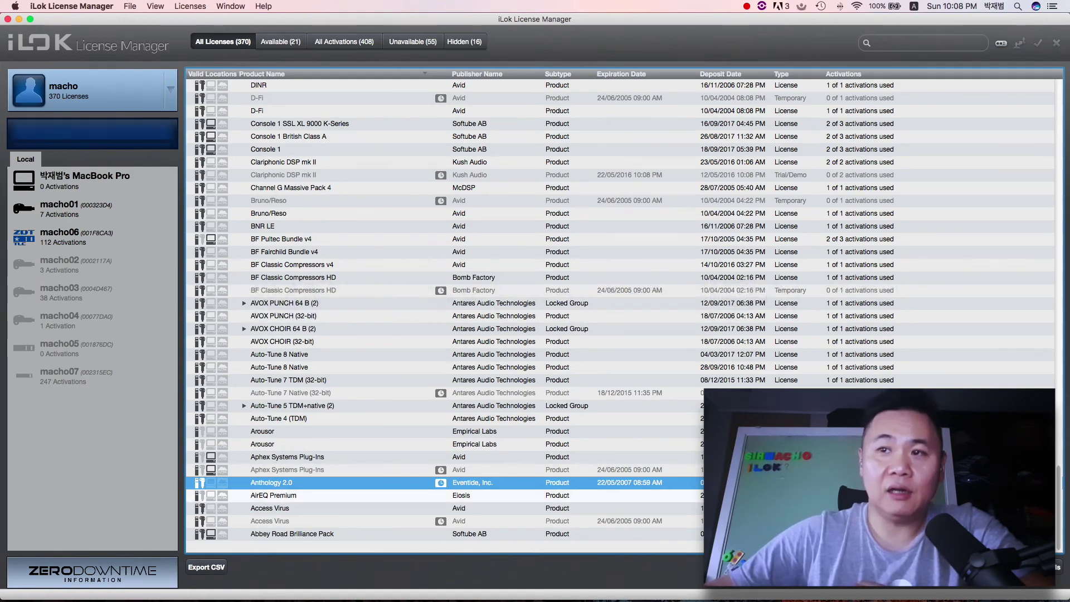
scroll(446, 312, up, 15)
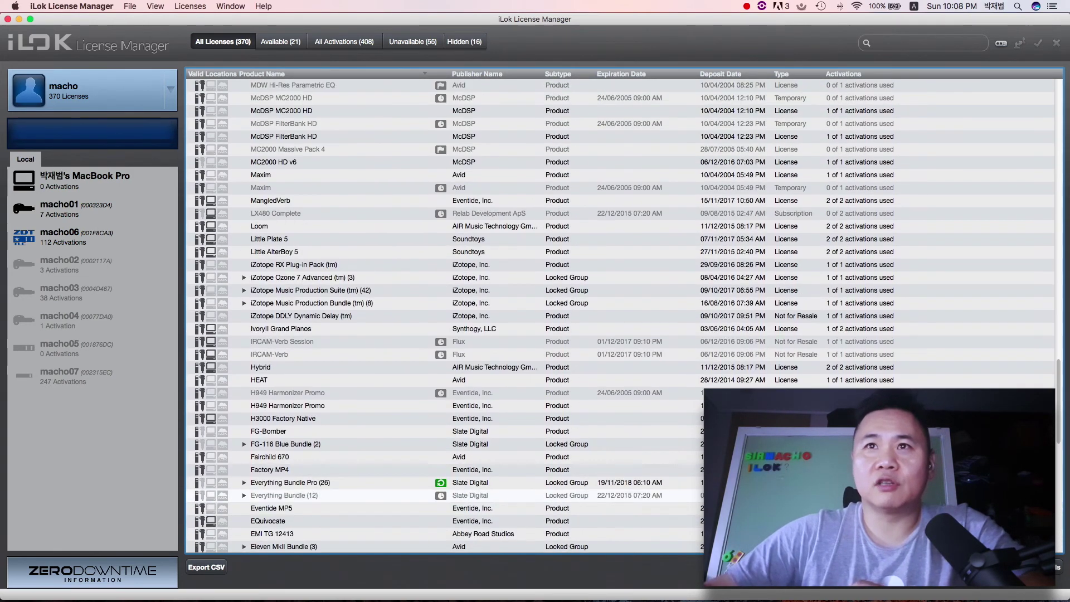
scroll(651, 484, up, 15)
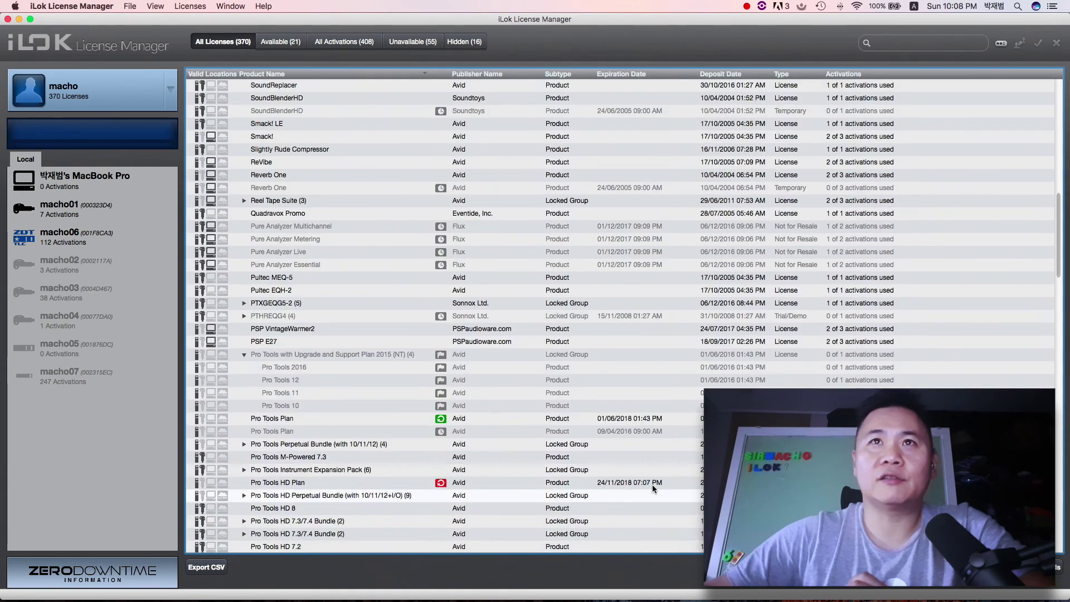
scroll(652, 484, up, 3)
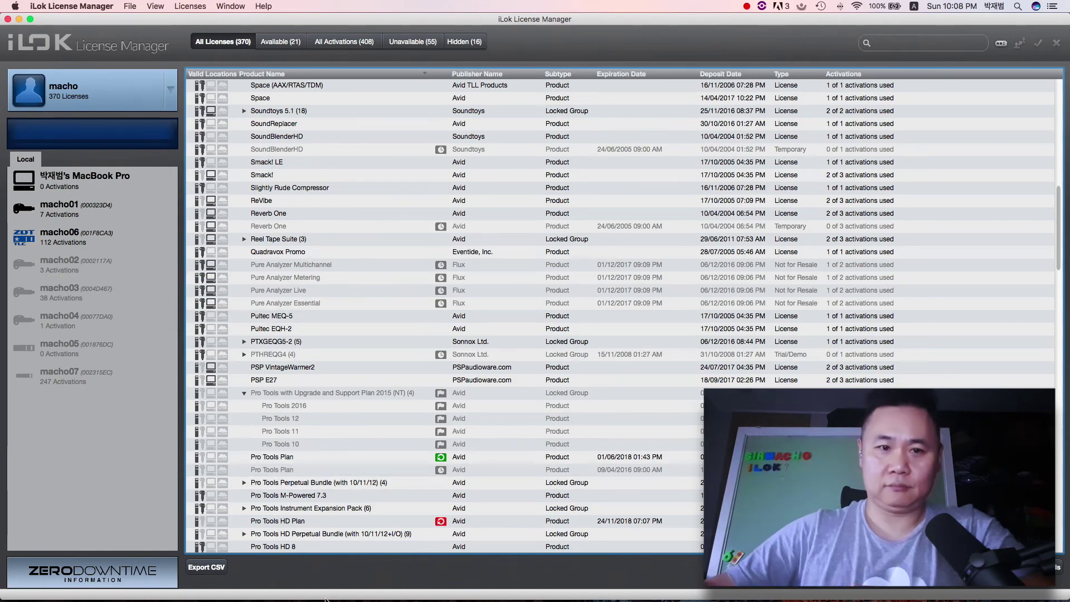
key(super+Tab)
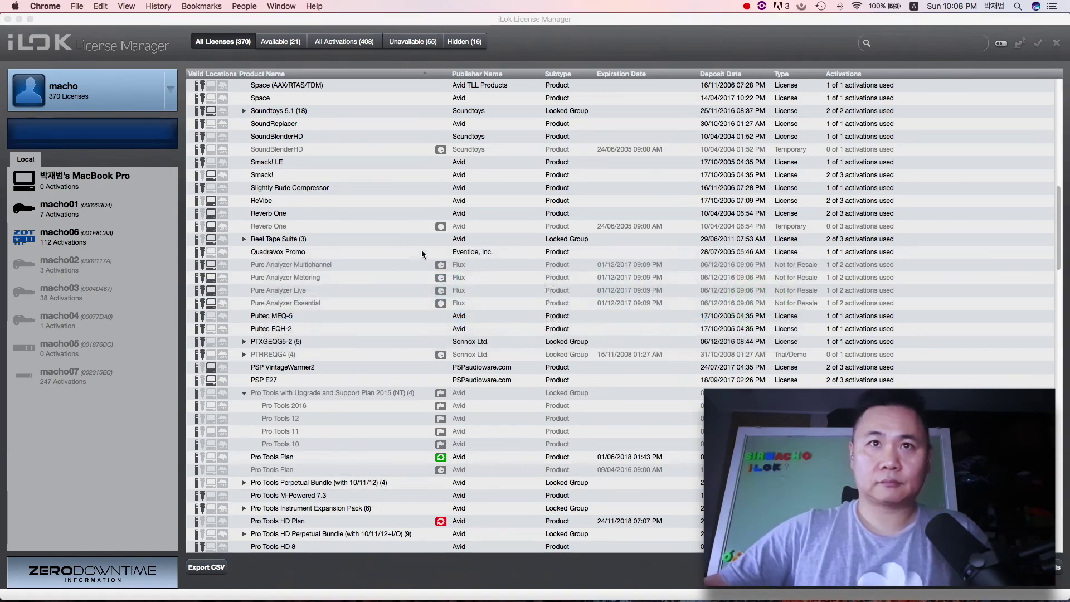
Step: Minimize License Manager and Cmd+Tab to the License Support Installer v4.0.1 Finder window
click(19, 19)
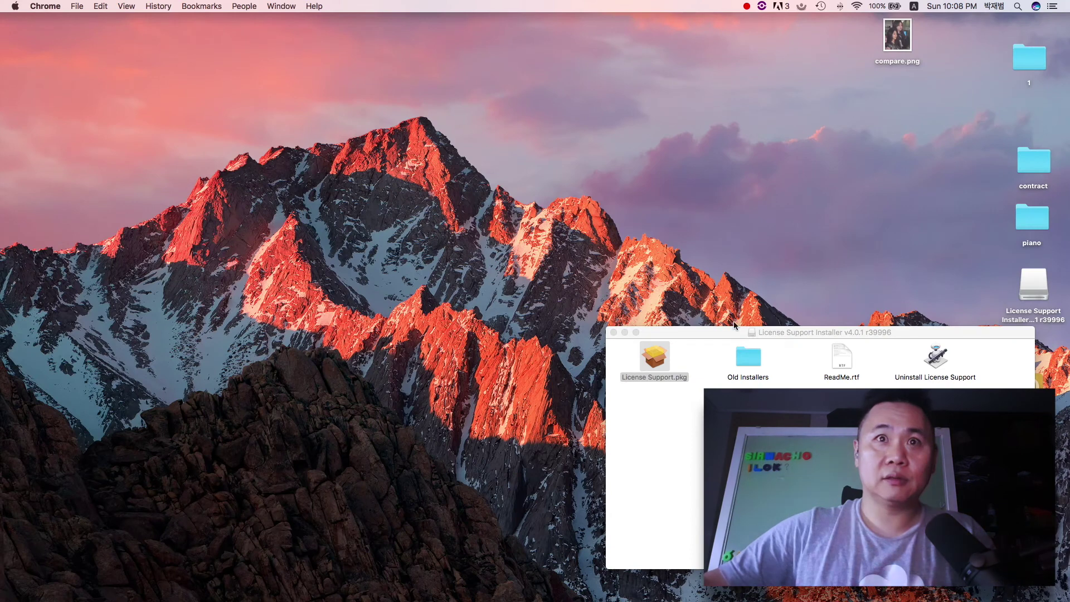
key(super+Tab)
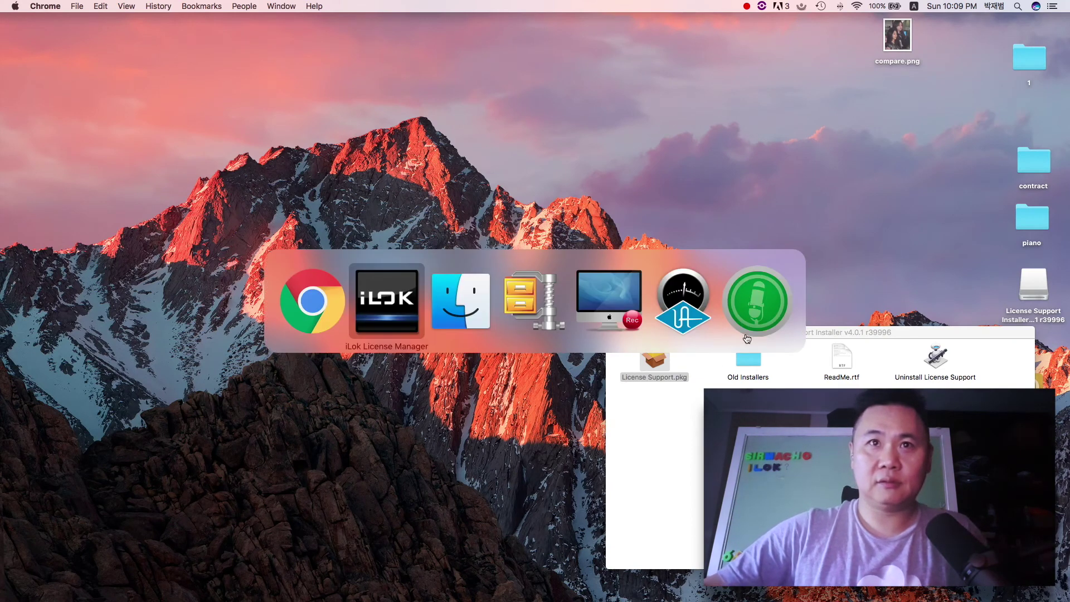
key(super+Tab)
key(super+Tab)
key(super+Tab)
key(super+Tab)
key(super+Tab)
key(super+Tab)
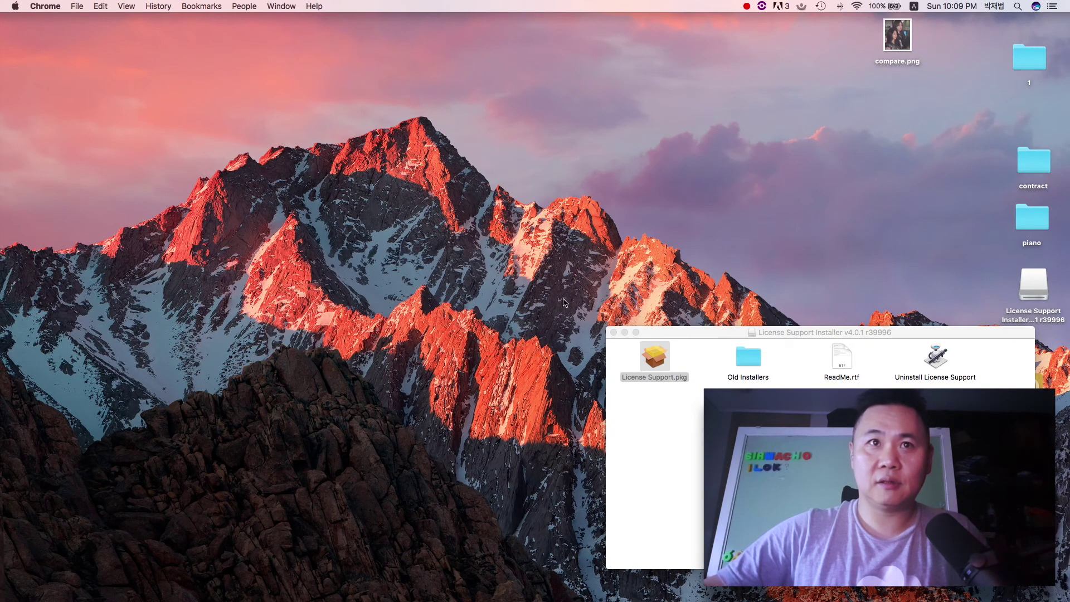
mouse_move(836, 599)
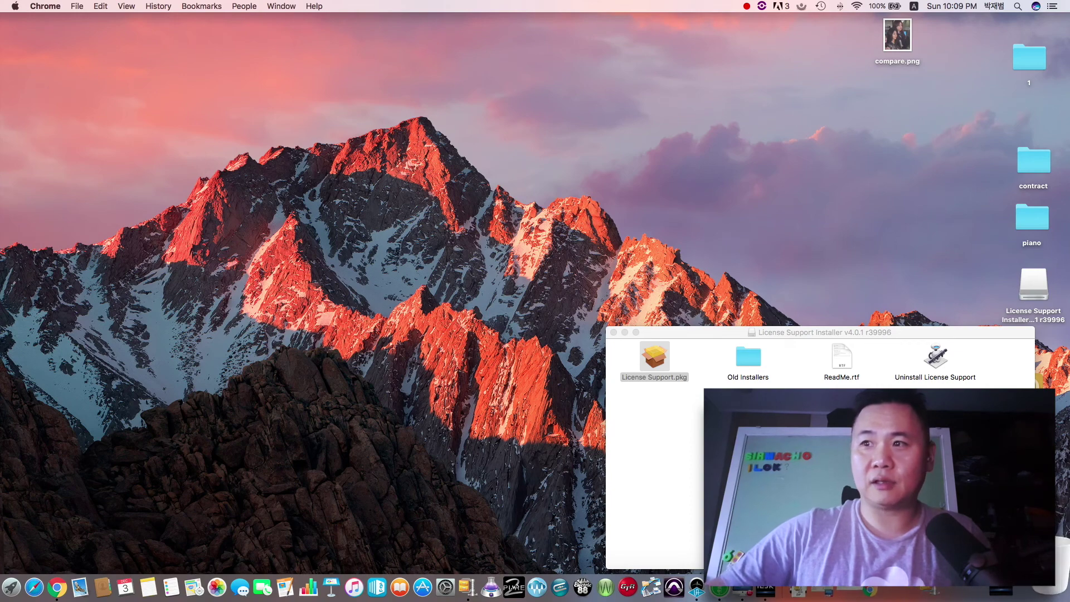
Step: Restore Chrome, switch to the Account Registration tab, and go to iLok.com's home page
click(1000, 589)
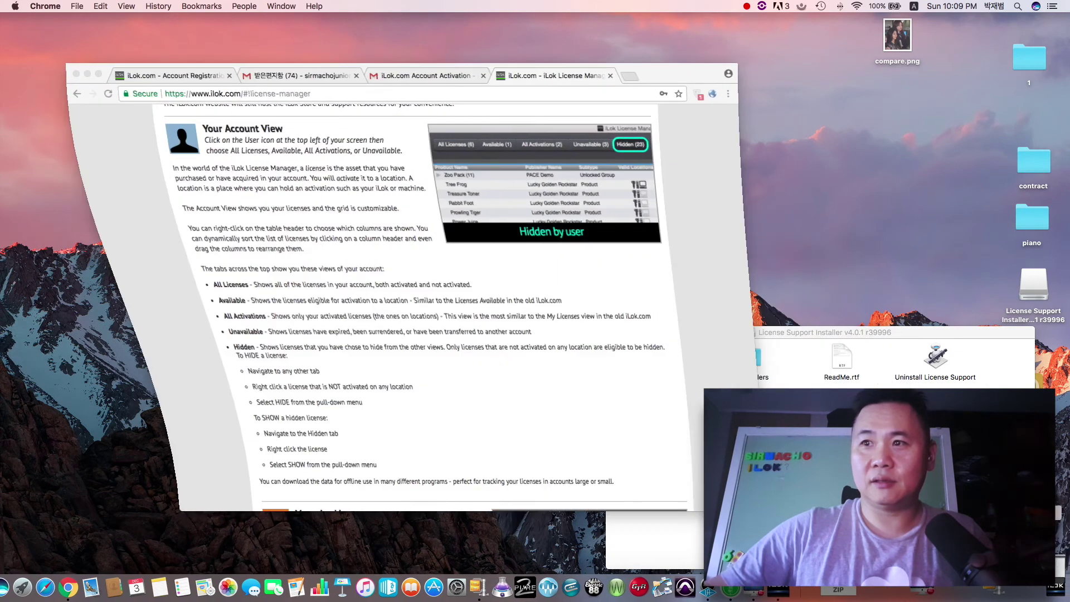
click(166, 77)
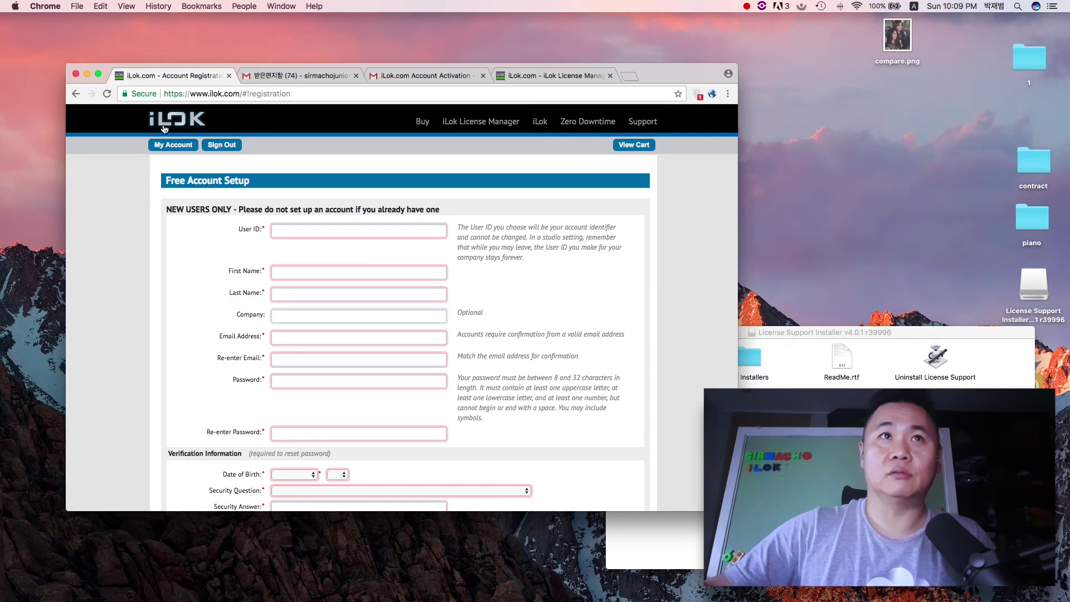
click(165, 126)
scroll(449, 169, down, 5)
scroll(449, 169, up, 4)
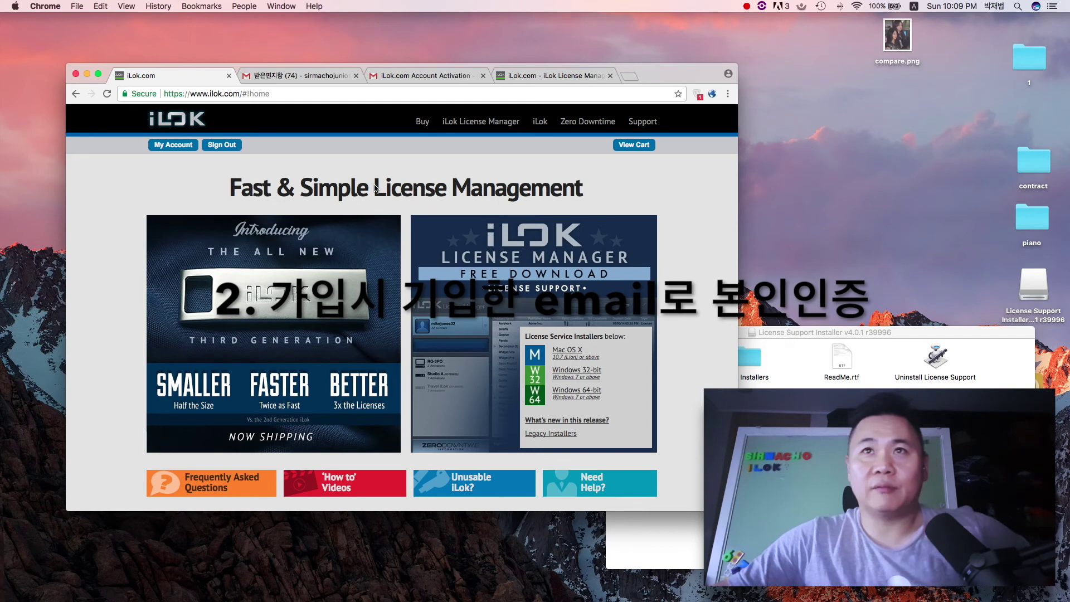
Step: View iLok.com's License Manager page, then return to the app's list of 370 licenses
click(462, 123)
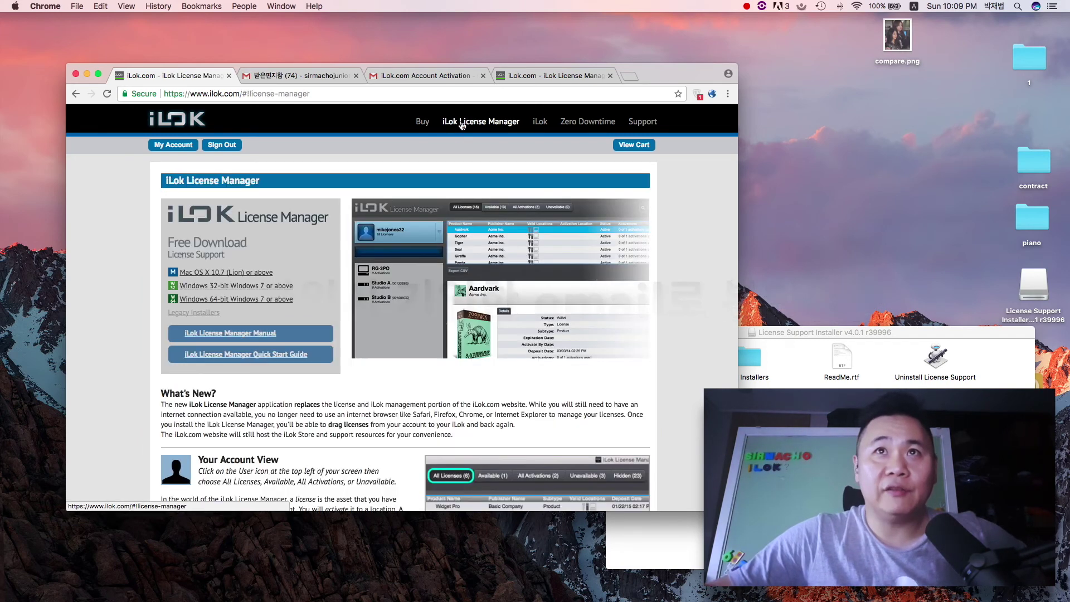
scroll(568, 209, down, 5)
scroll(243, 280, up, 5)
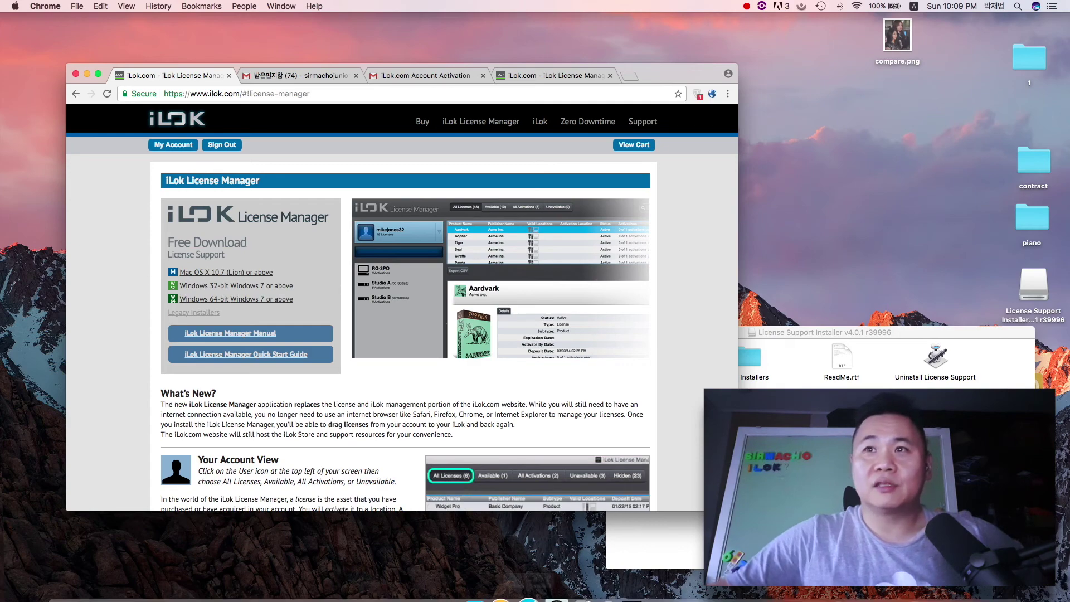
mouse_move(593, 598)
click(722, 591)
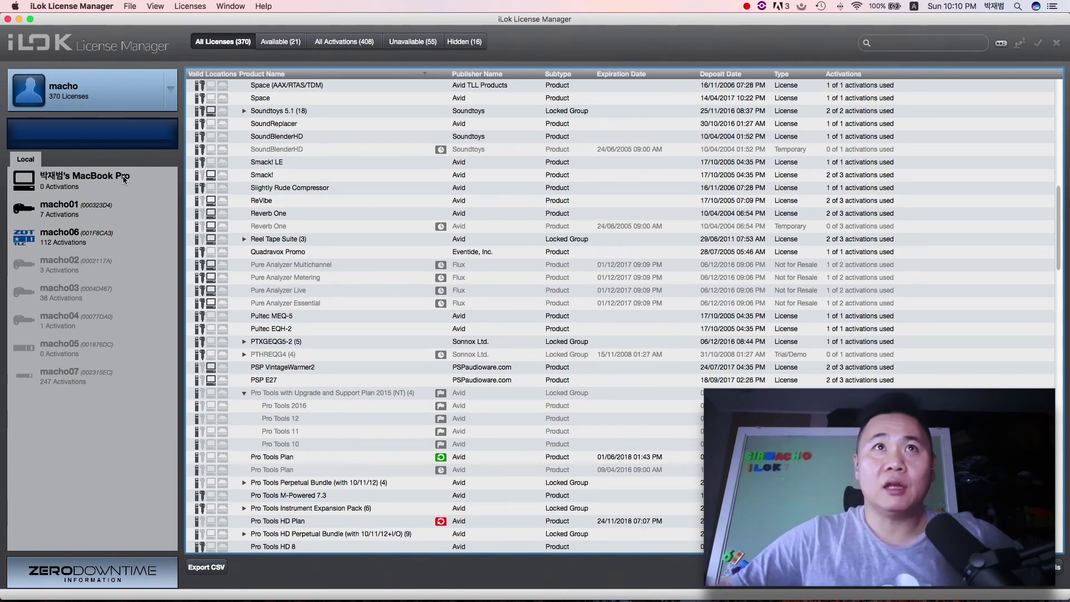
Step: Sign out of the current account and sign in with a different user ID and password
click(171, 88)
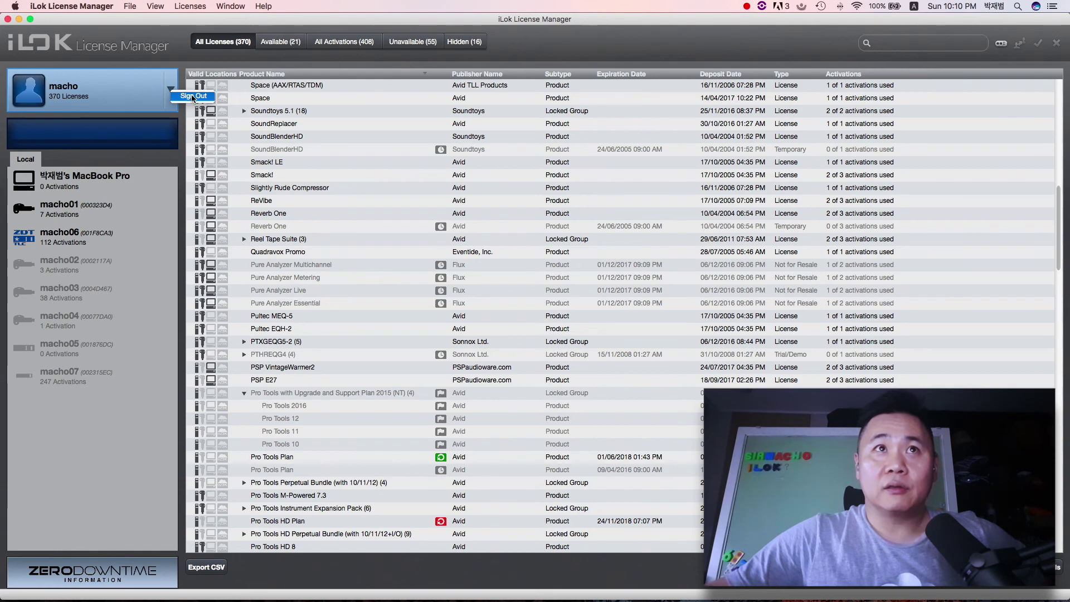
click(200, 98)
click(74, 99)
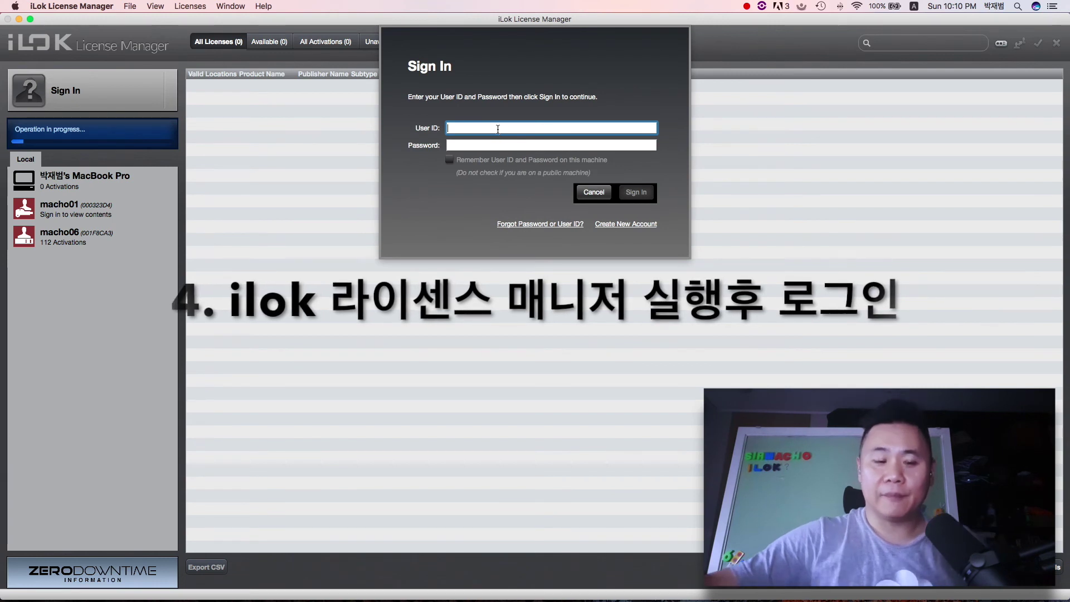
text(sirmacho)
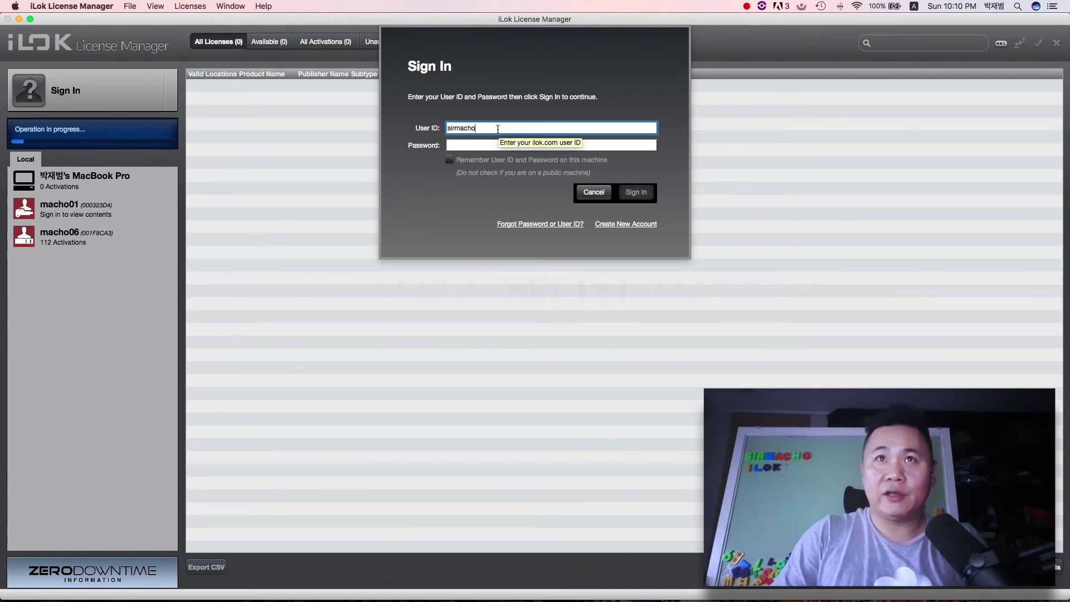
key(Tab)
text(•••••)
key(Return)
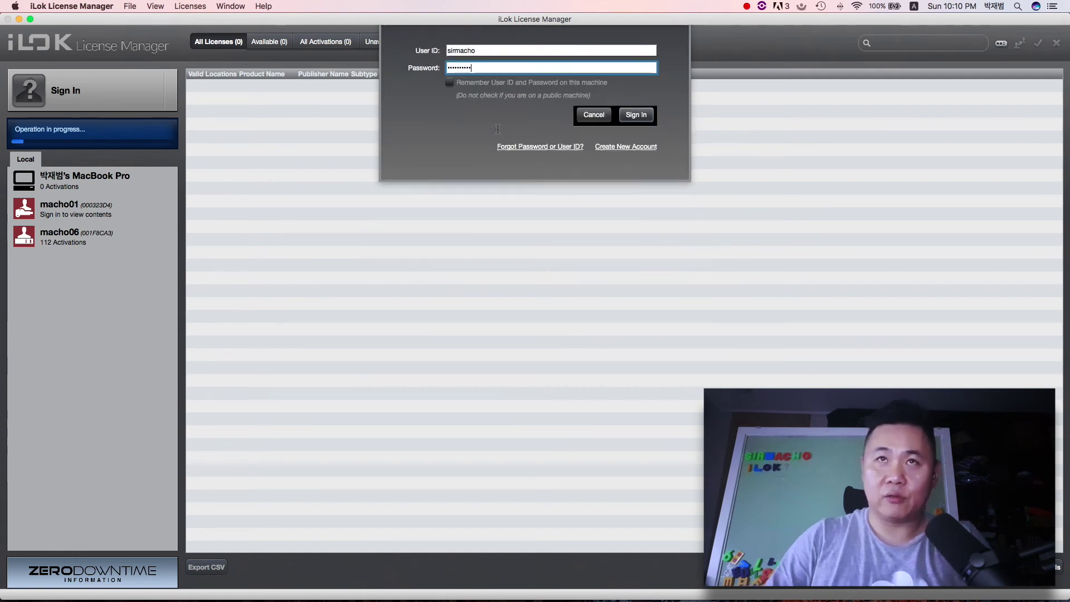
Step: Dismiss the incorrect login alert and resubmit the sign-in details
click(595, 142)
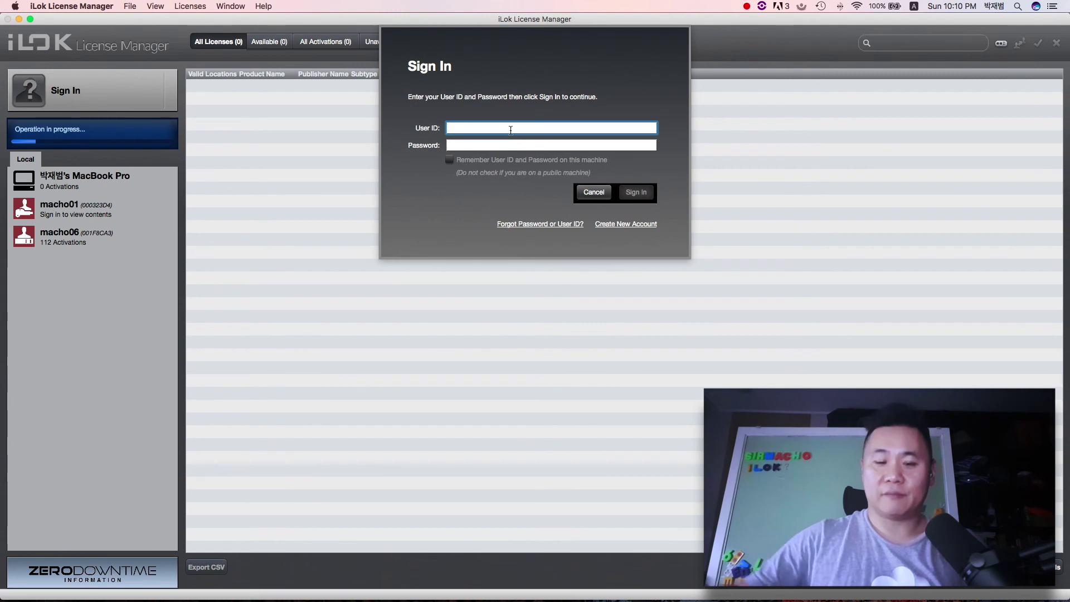
key(Tab)
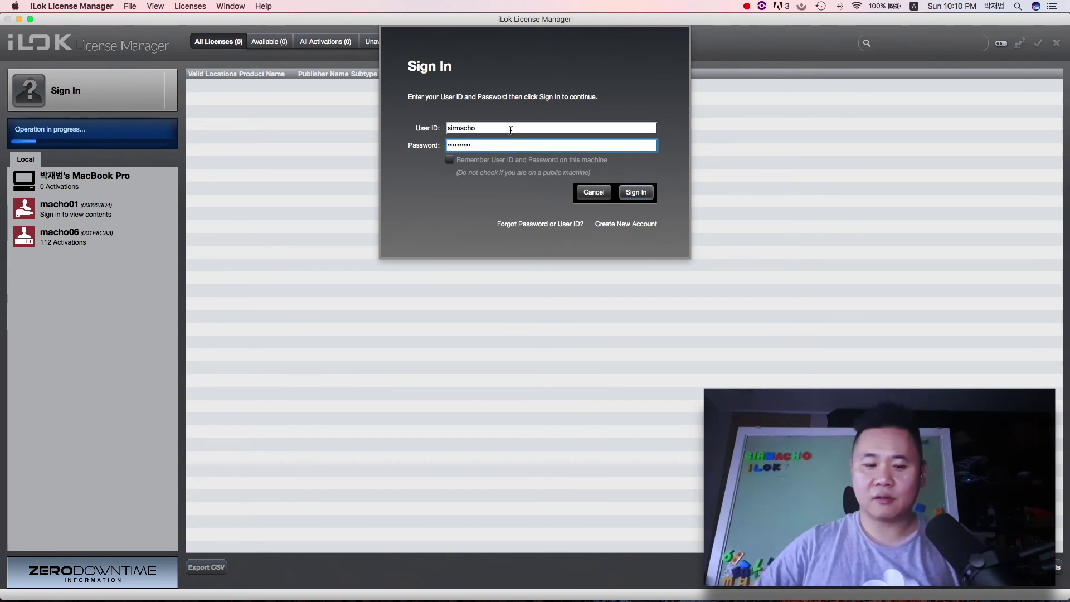
key(Return)
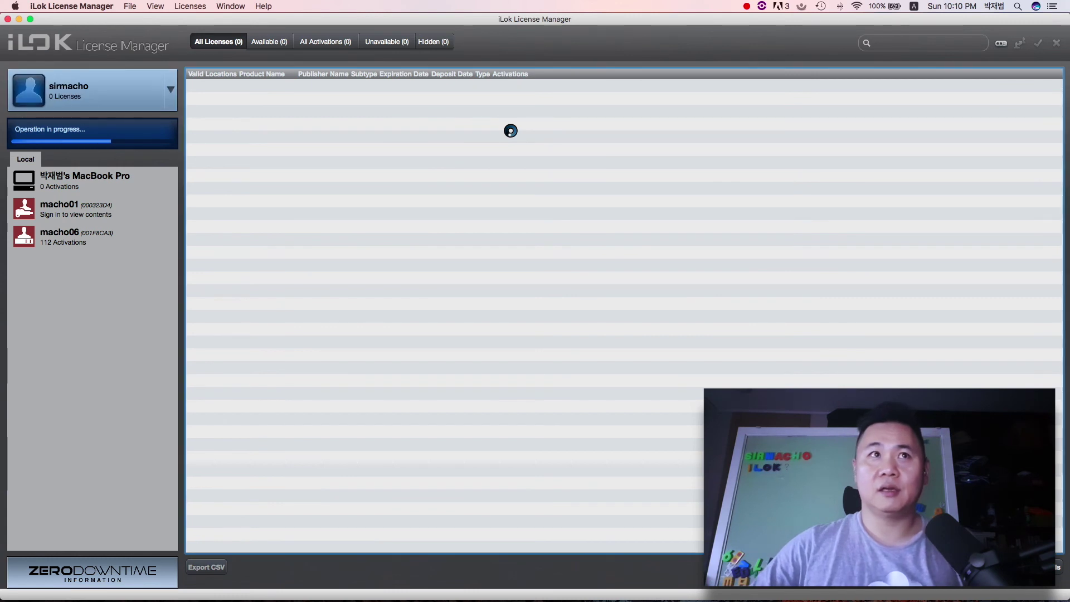